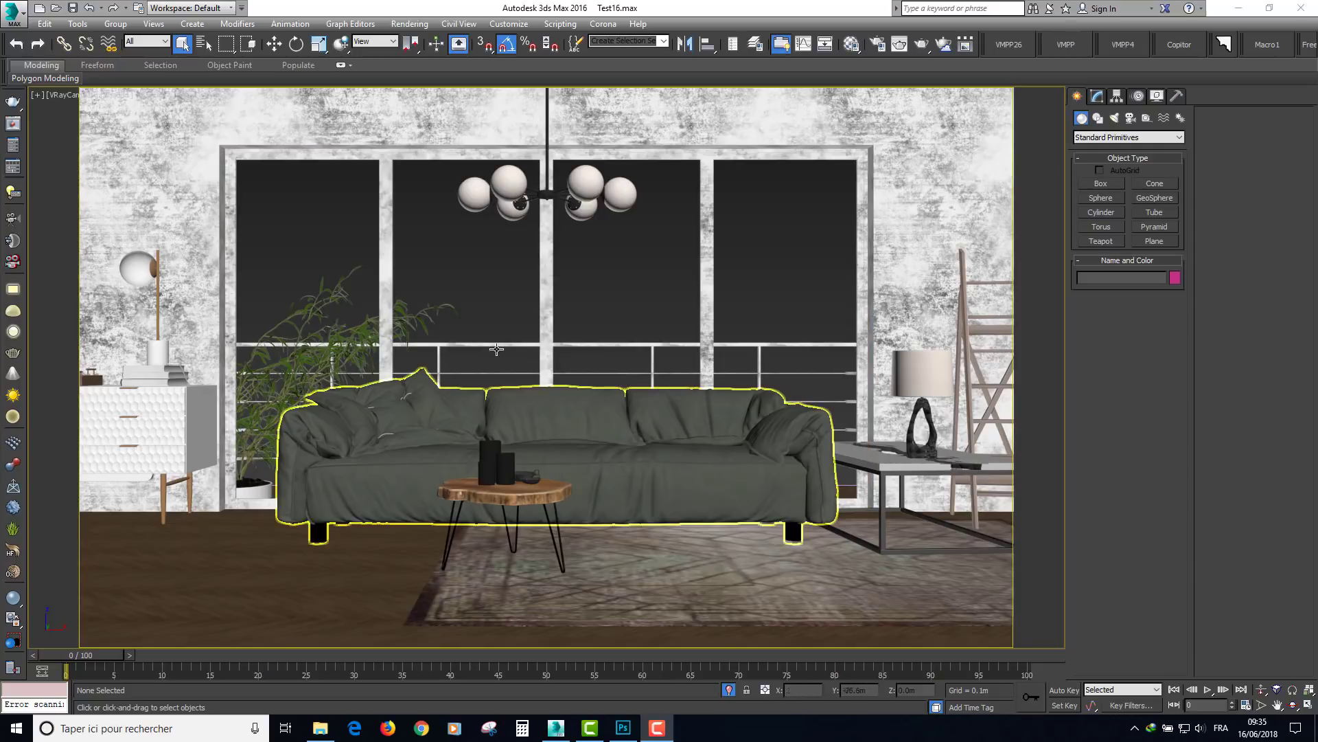
Show the last 3000 x 1800 living-room render in the V-Ray frame buffer, maximized
{"action": "left_click", "coordinate": [14, 125]}
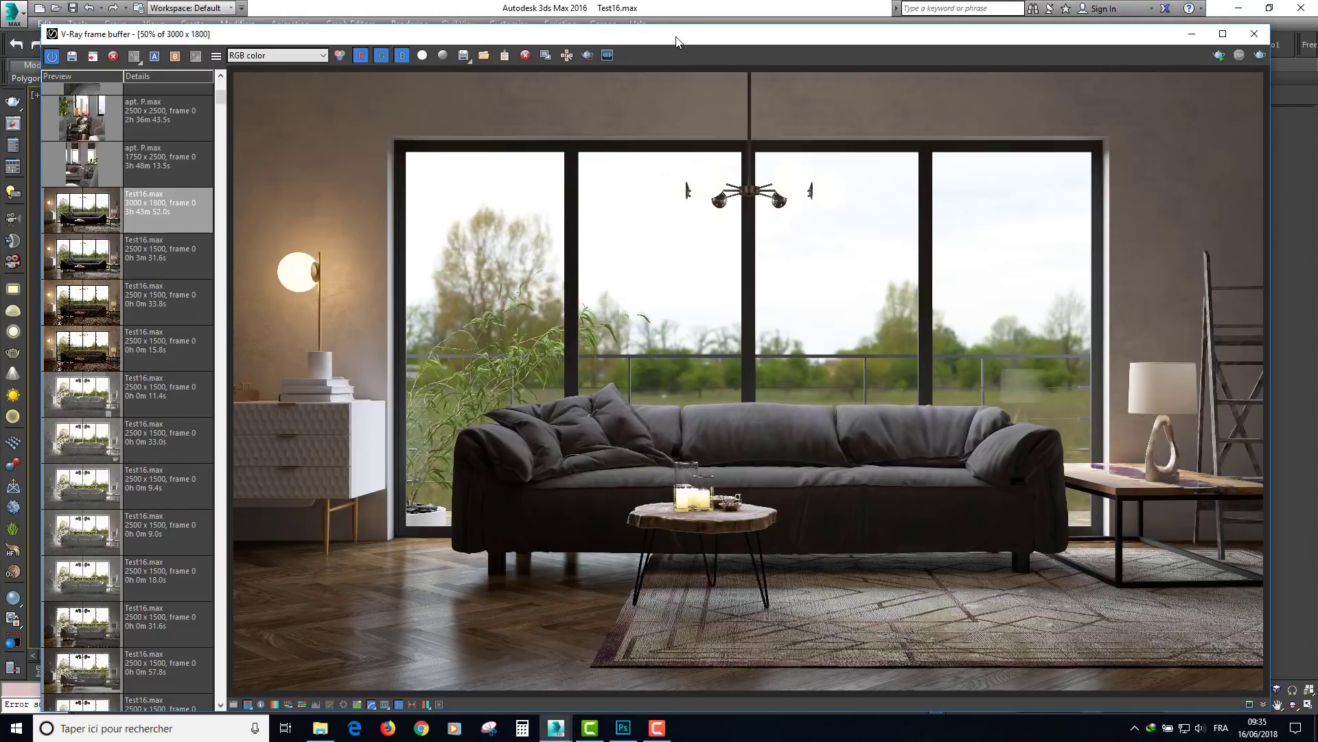
{"action": "mouse_move", "coordinate": [676, 41]}
{"action": "left_mouse_down"}
{"action": "mouse_move", "coordinate": [655, 28]}
{"action": "mouse_move", "coordinate": [695, 28]}
{"action": "left_mouse_up"}
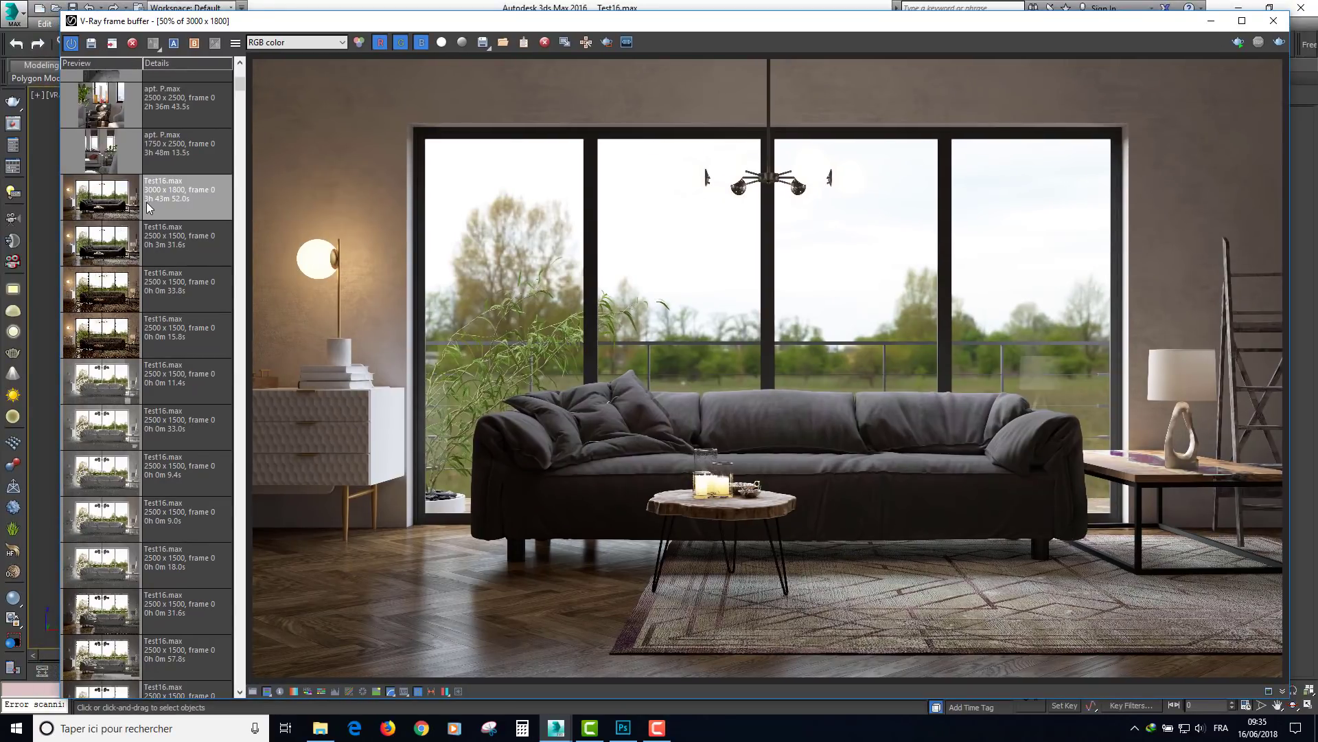
{"action": "double_click", "coordinate": [636, 28]}
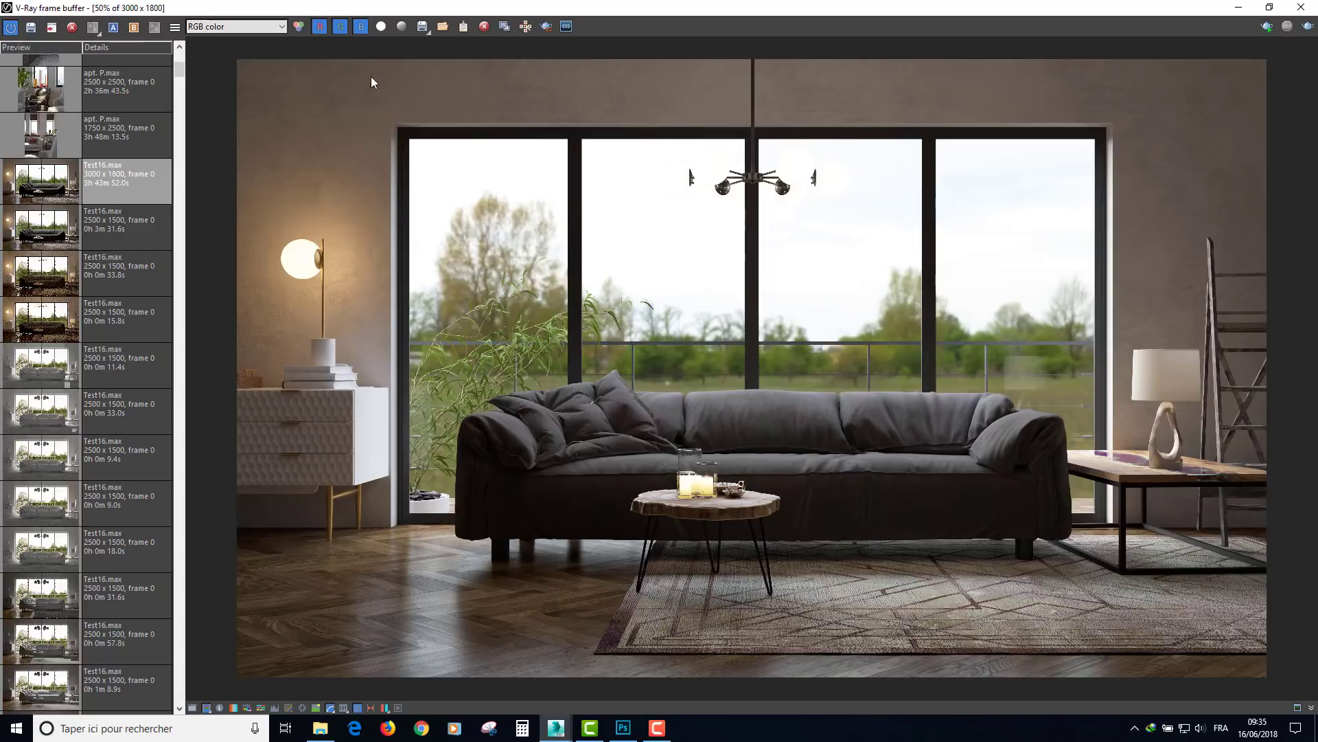
{"action": "left_click", "coordinate": [233, 26]}
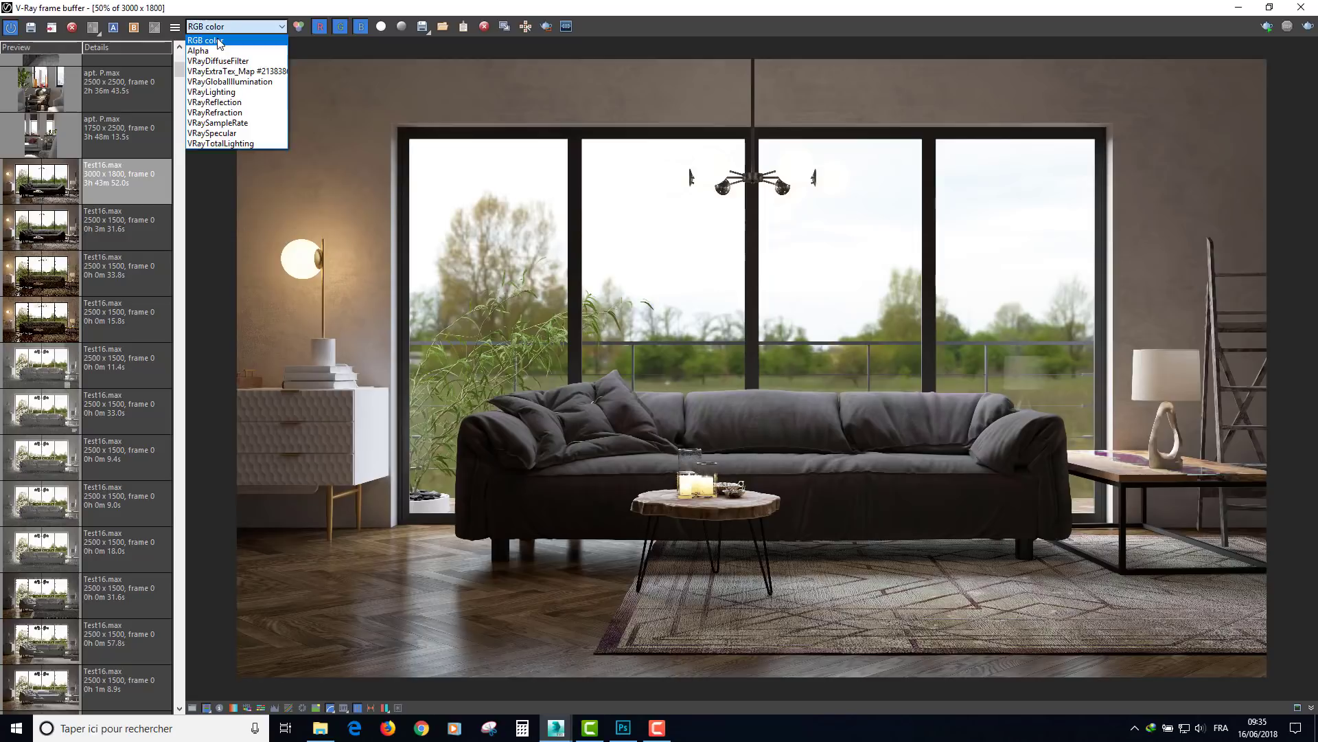
{"action": "left_click", "coordinate": [217, 39]}
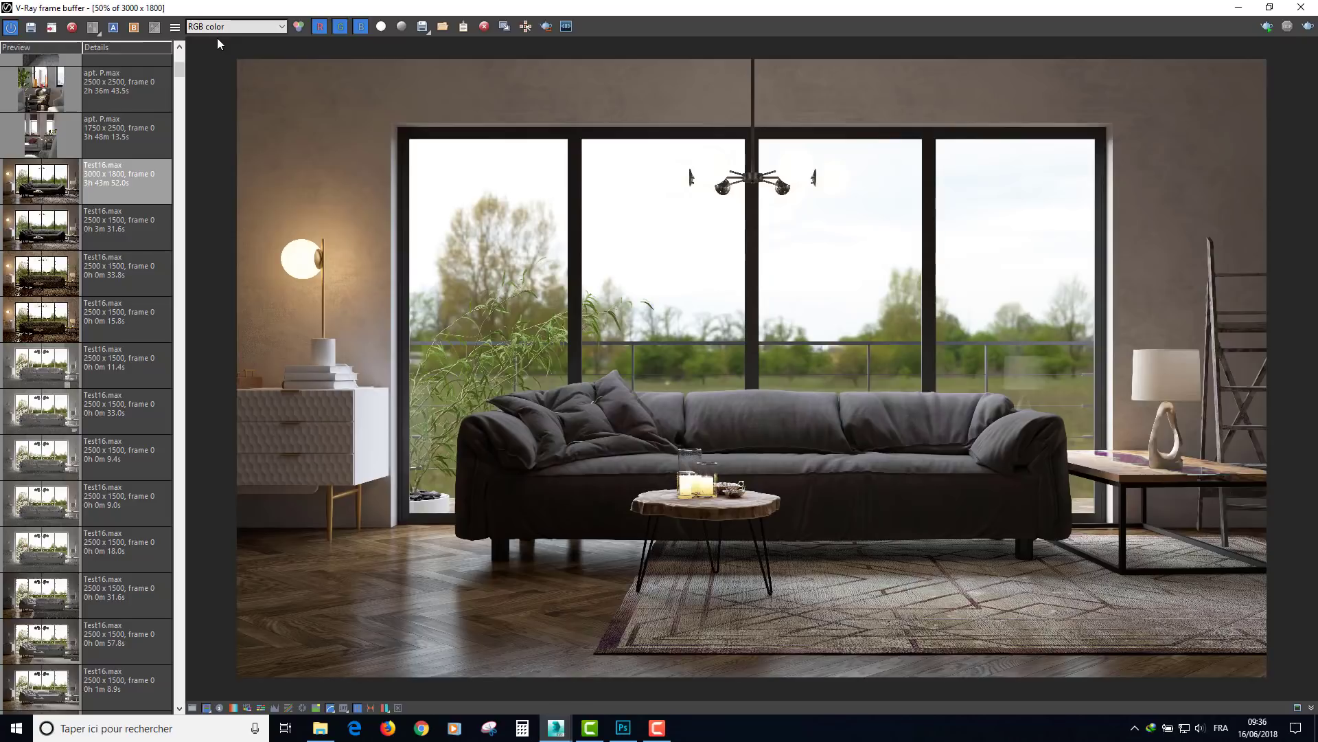
{"action": "key", "text": "Down"}
{"action": "key", "text": "Down"}
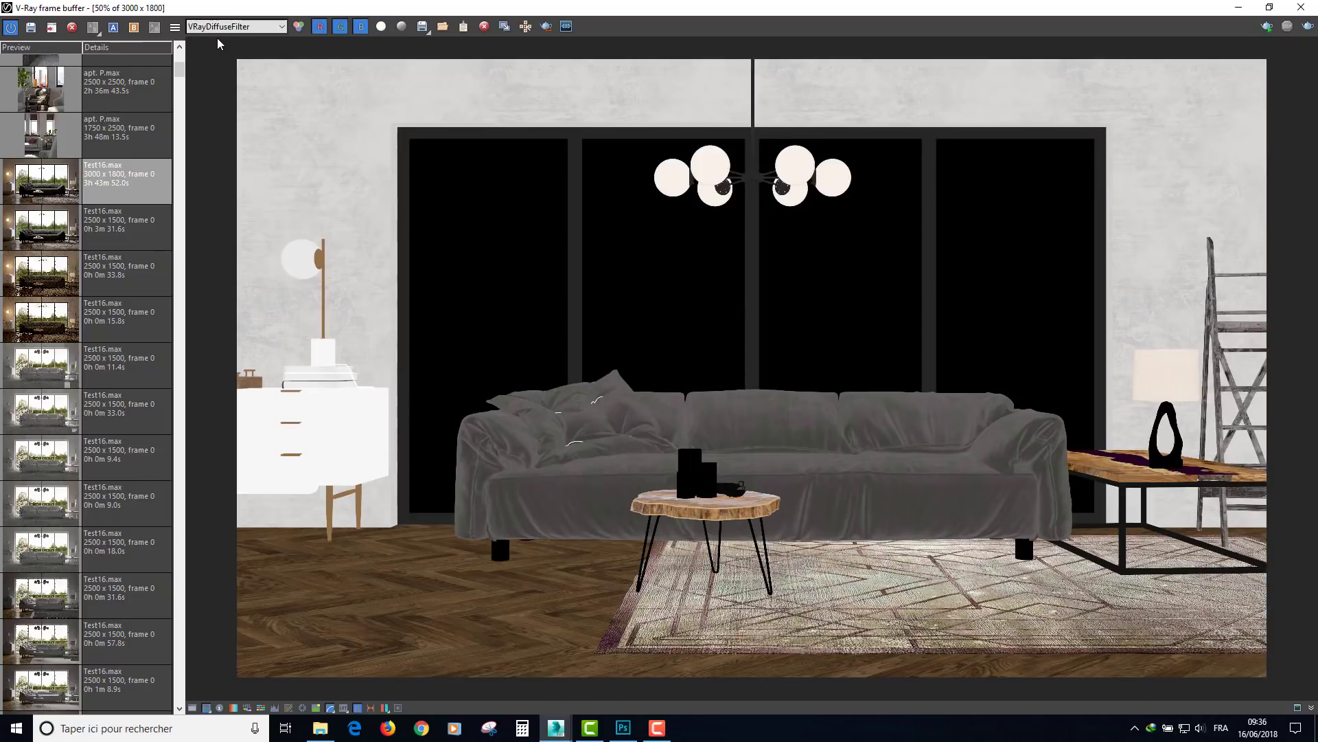
{"action": "key", "text": "Down"}
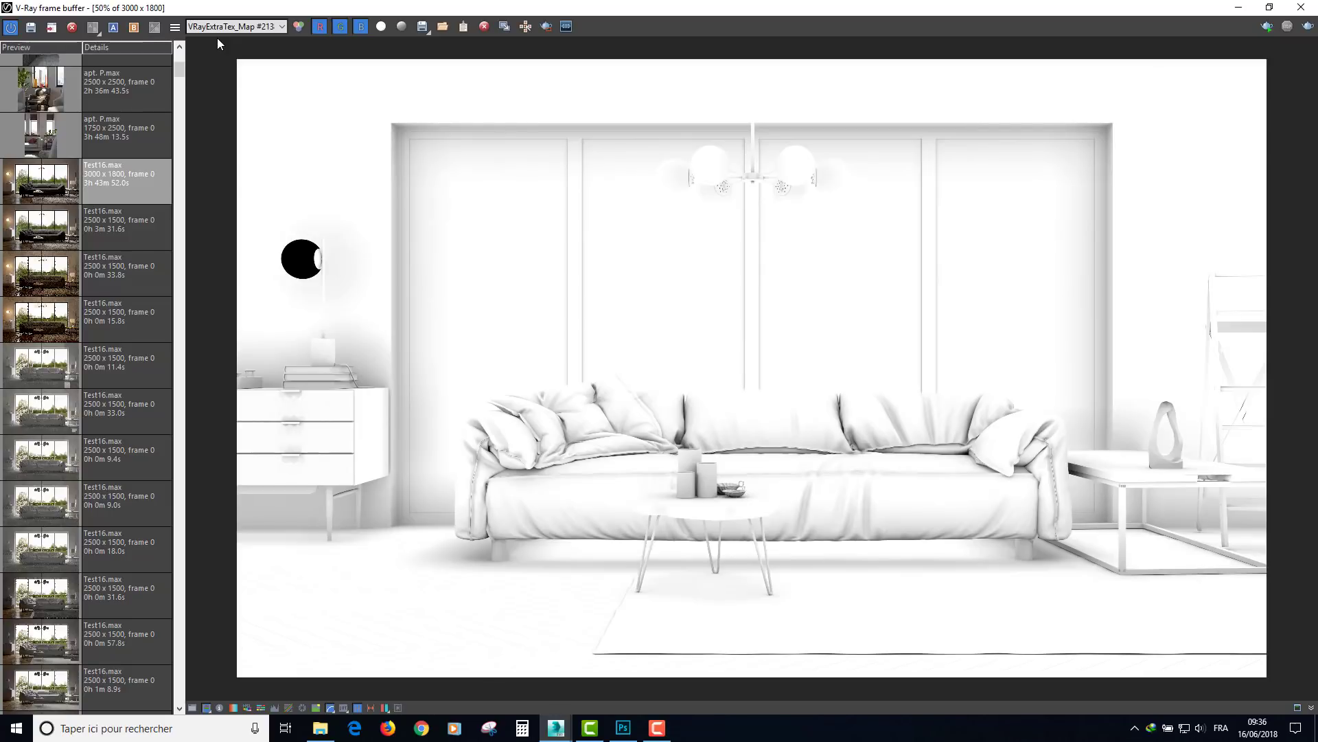
{"action": "key", "text": "Down"}
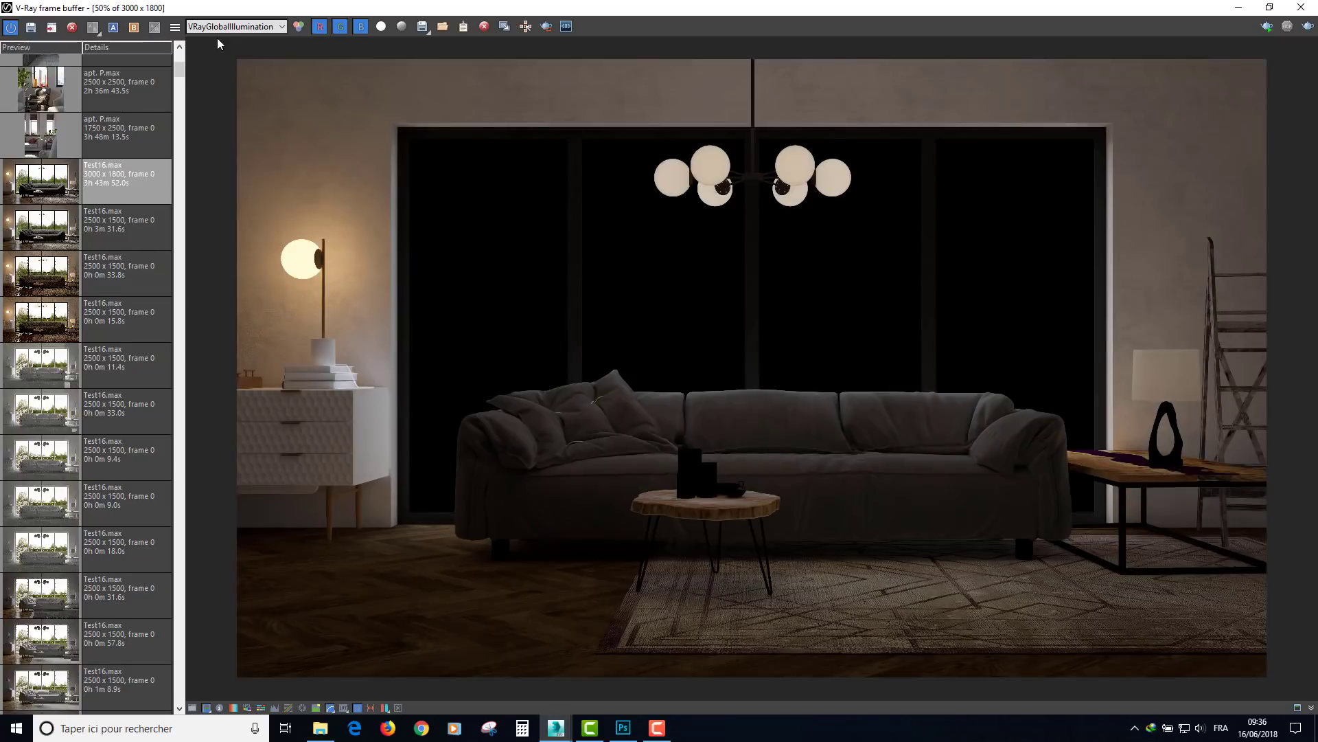
{"action": "key", "text": "Down"}
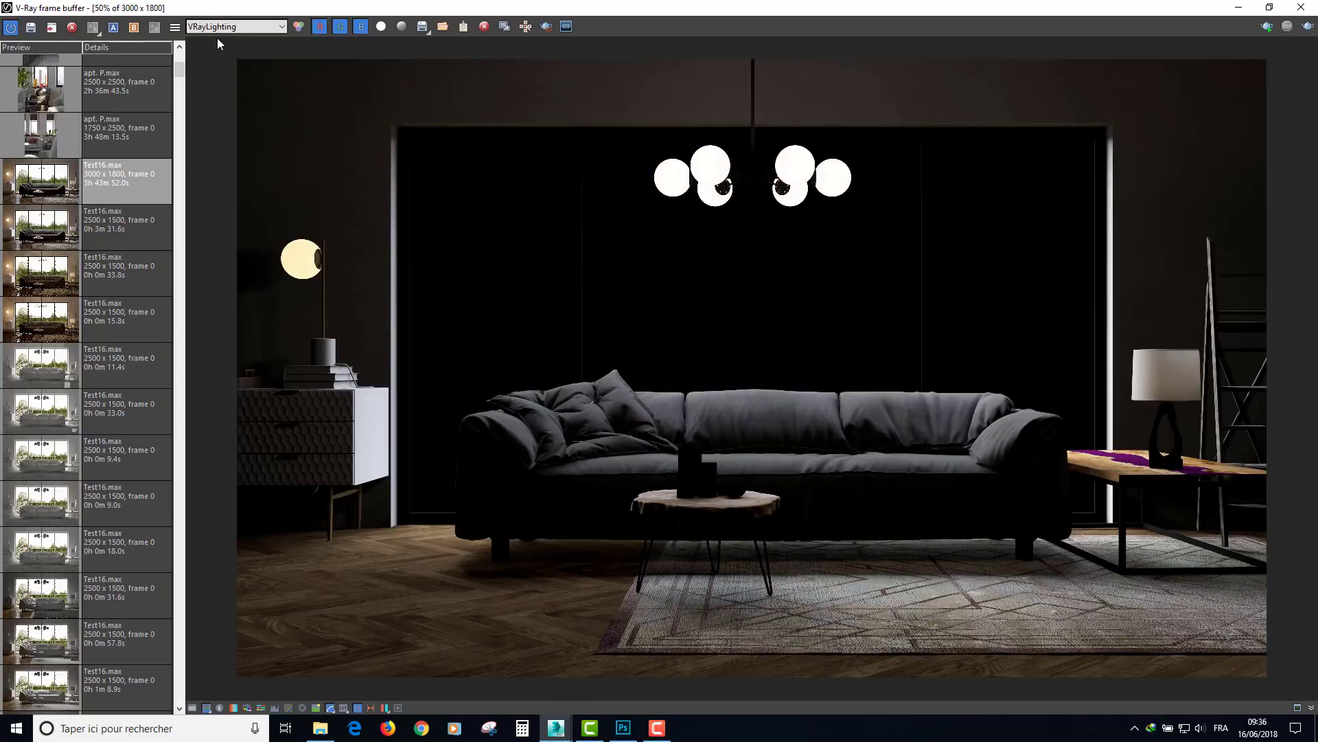
{"action": "key", "text": "Down"}
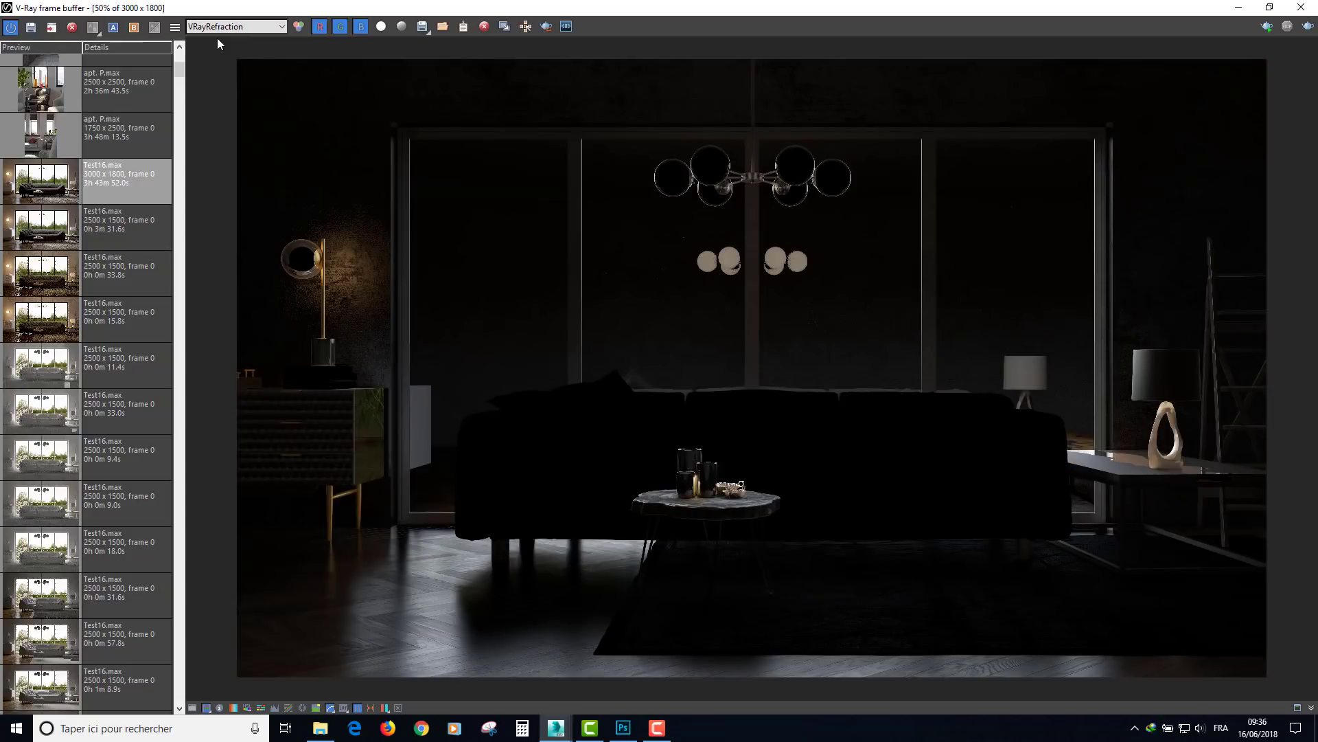
{"action": "key", "text": "Down"}
{"action": "key", "text": "Down"}
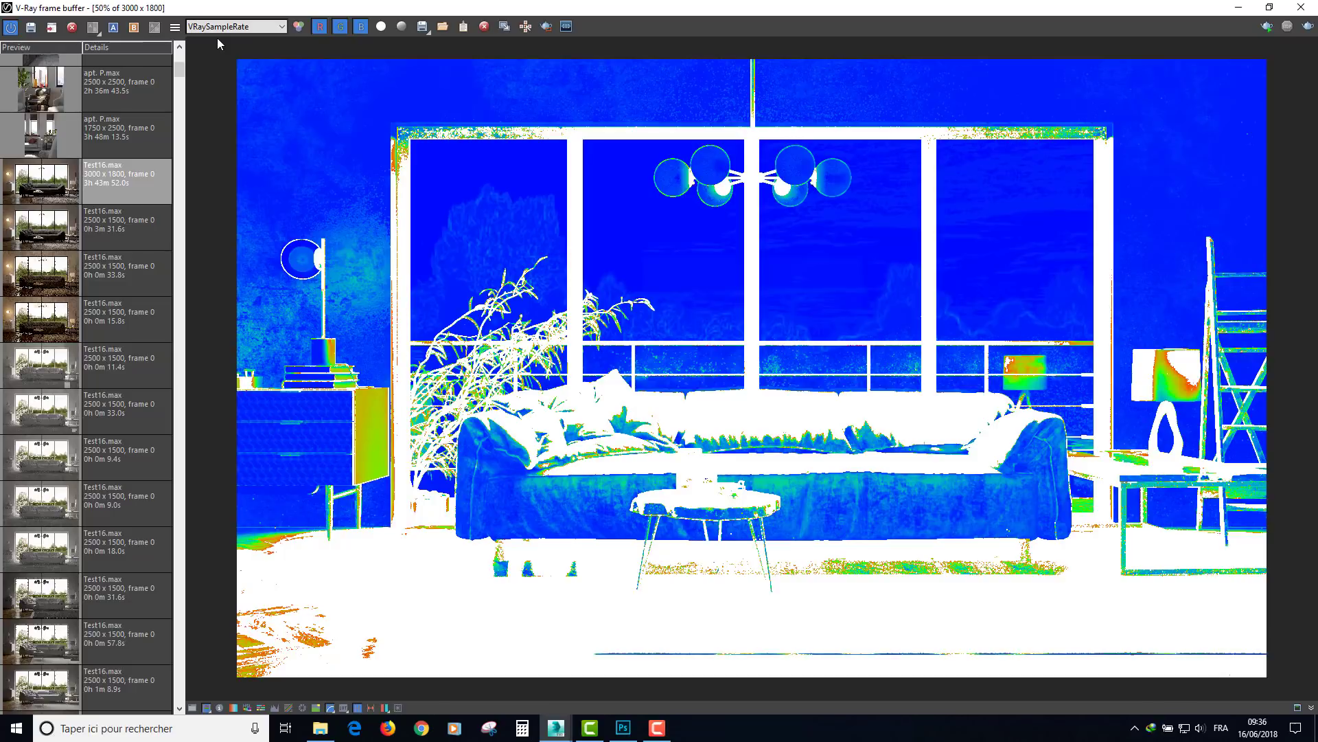
{"action": "key", "text": "Down"}
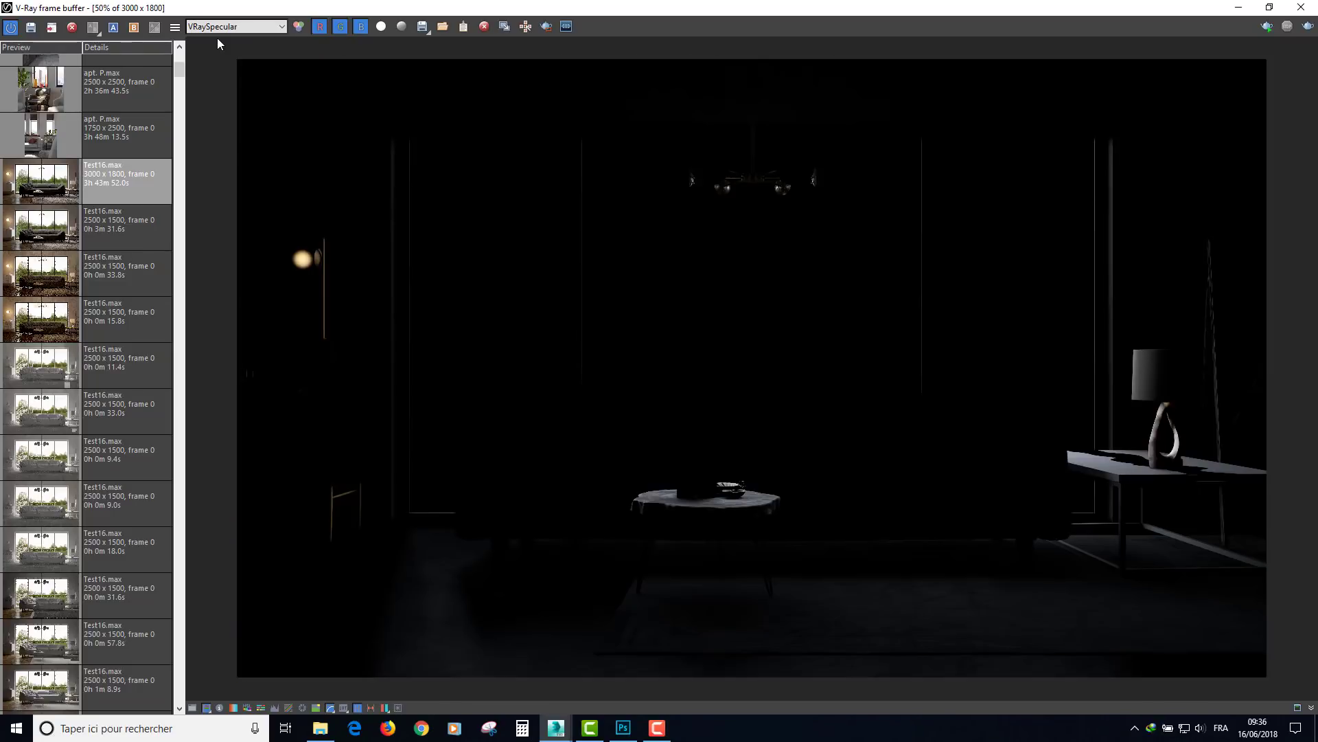
{"action": "key", "text": "Down"}
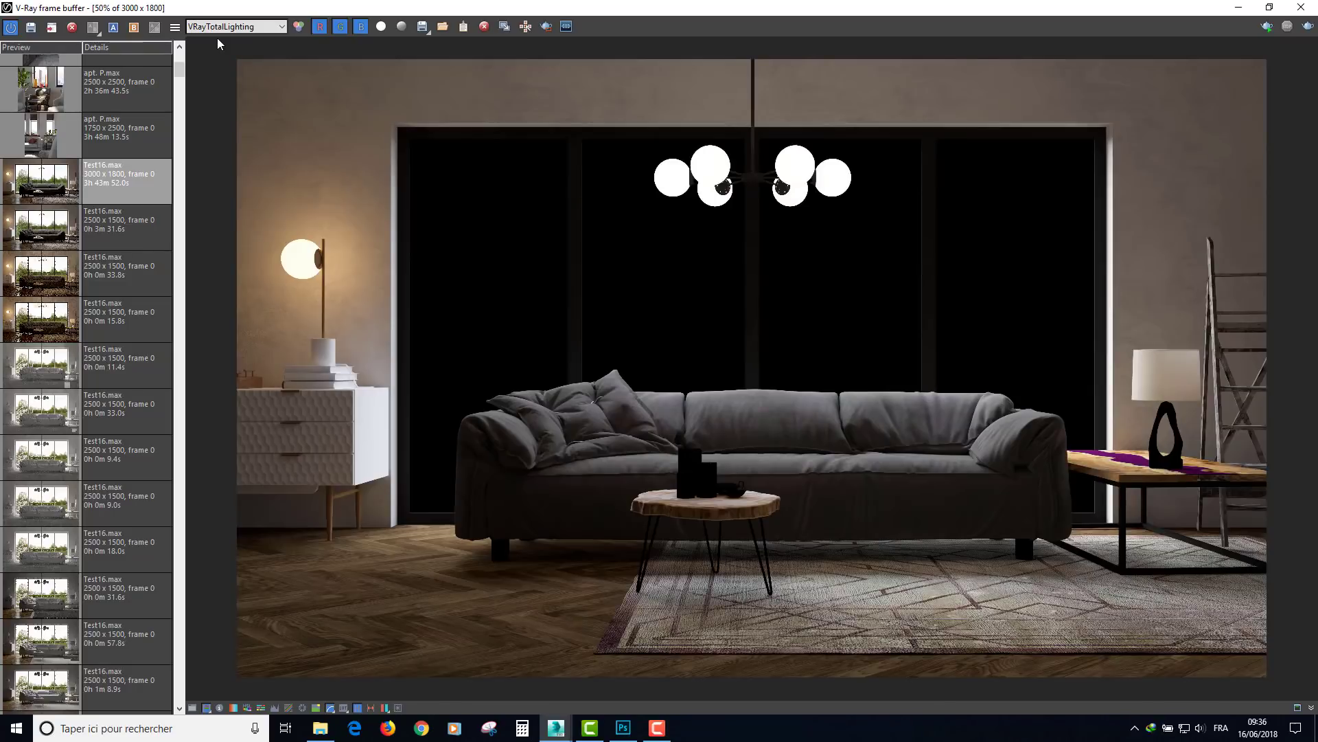
{"action": "left_click", "coordinate": [228, 27]}
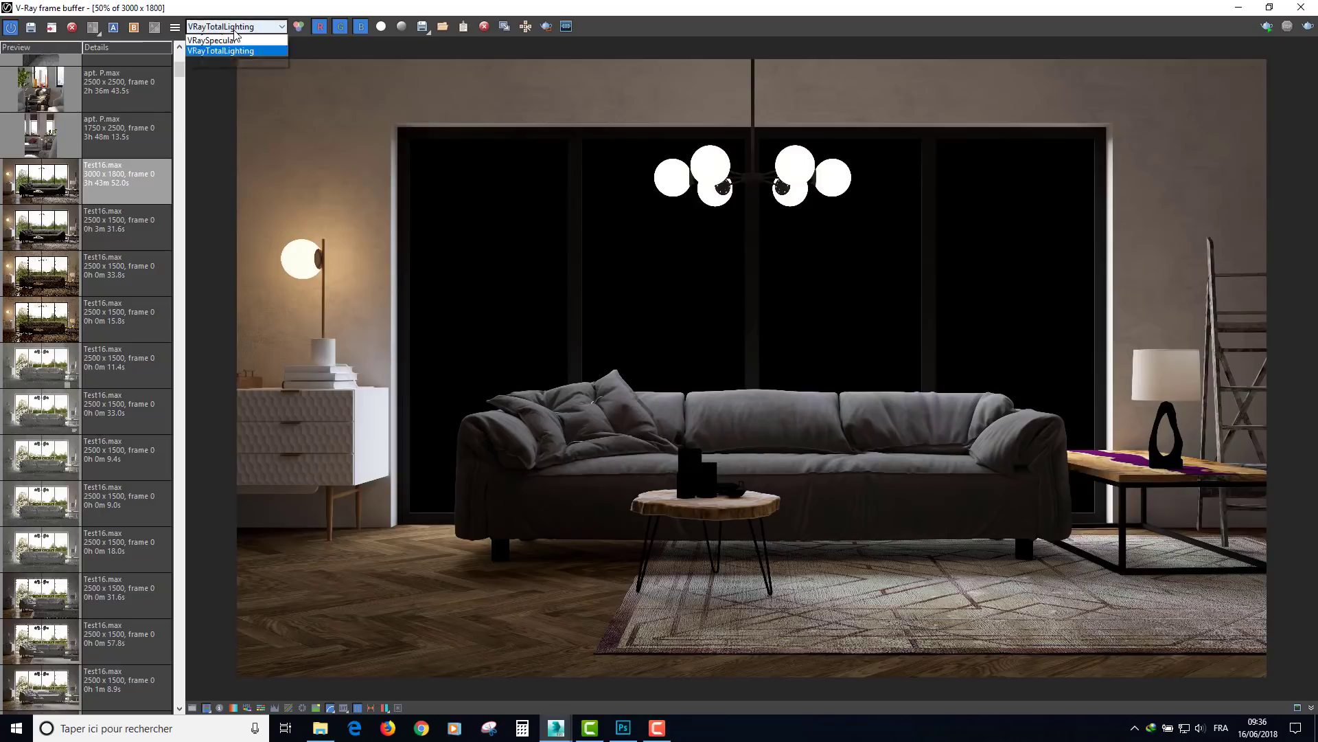
{"action": "left_click", "coordinate": [222, 41]}
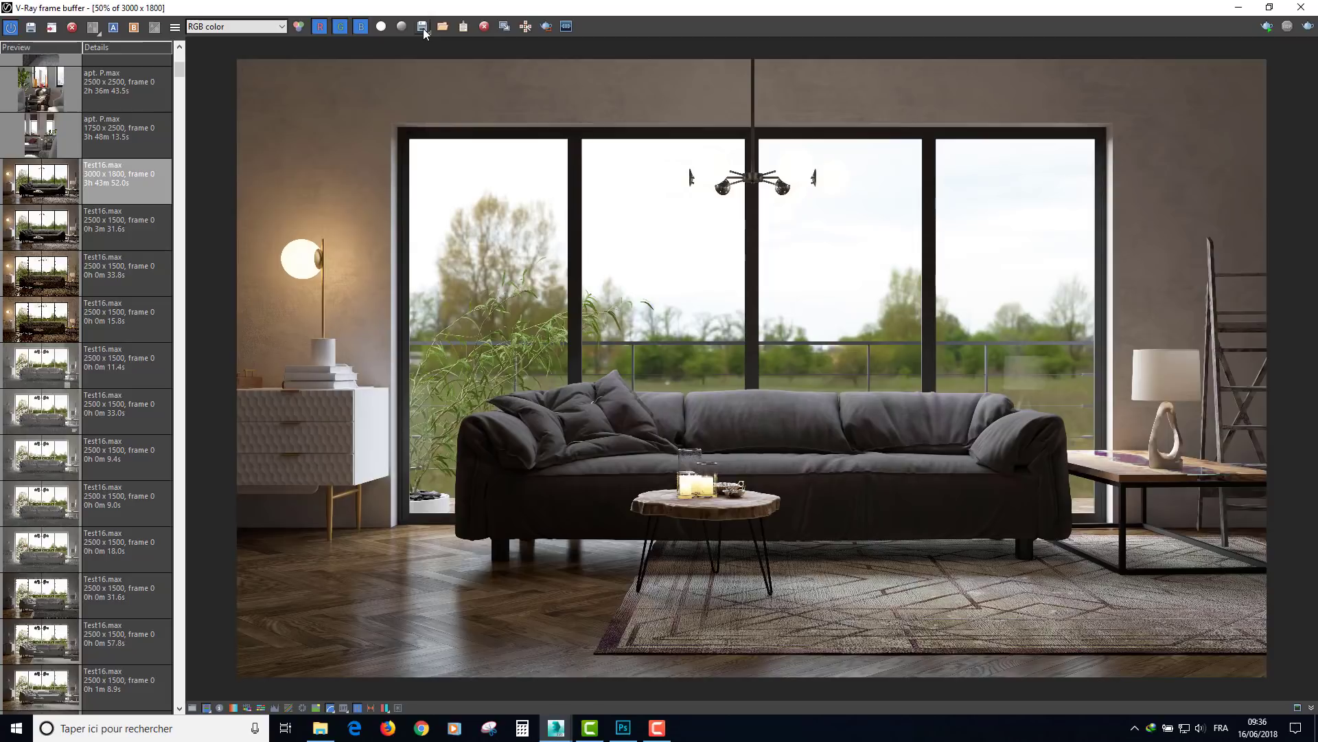
Open the Save Image dialog, cancel it, and expand the save flyout with Save all channels
{"action": "left_click", "coordinate": [423, 27]}
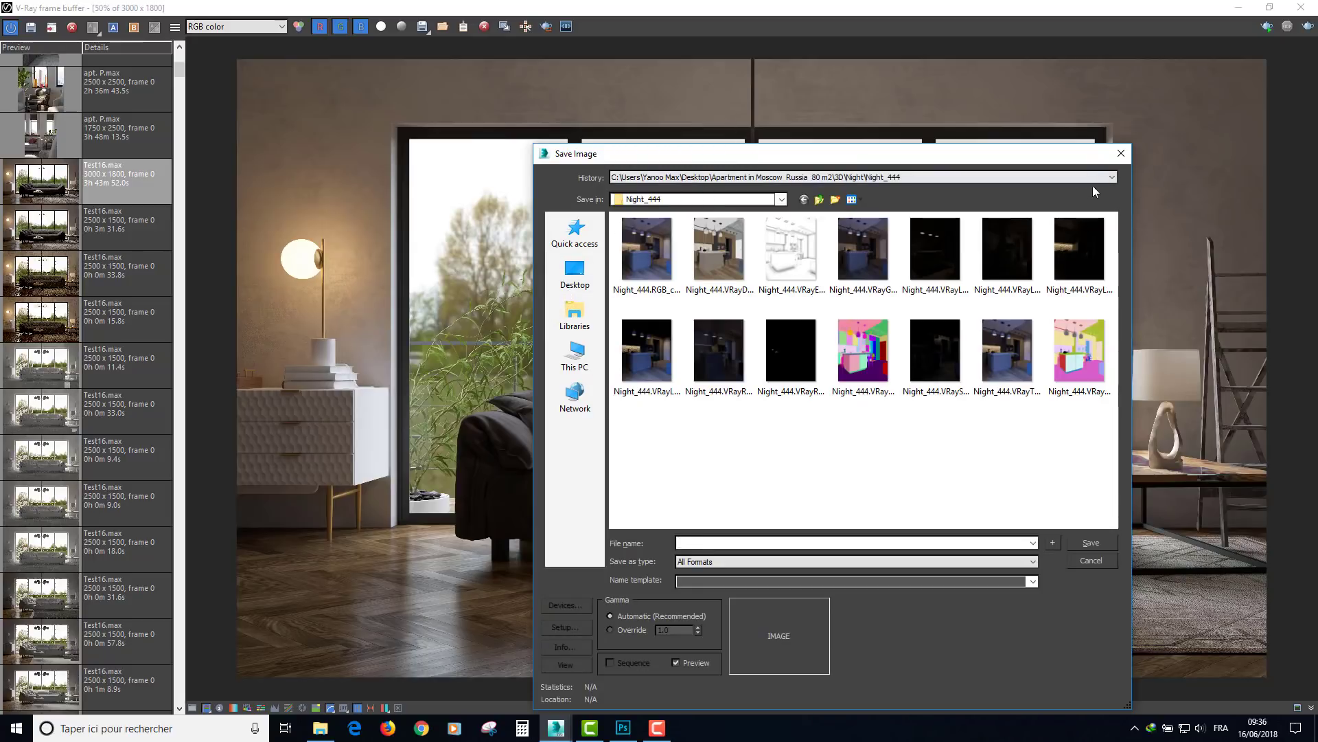
{"action": "left_click", "coordinate": [1121, 157]}
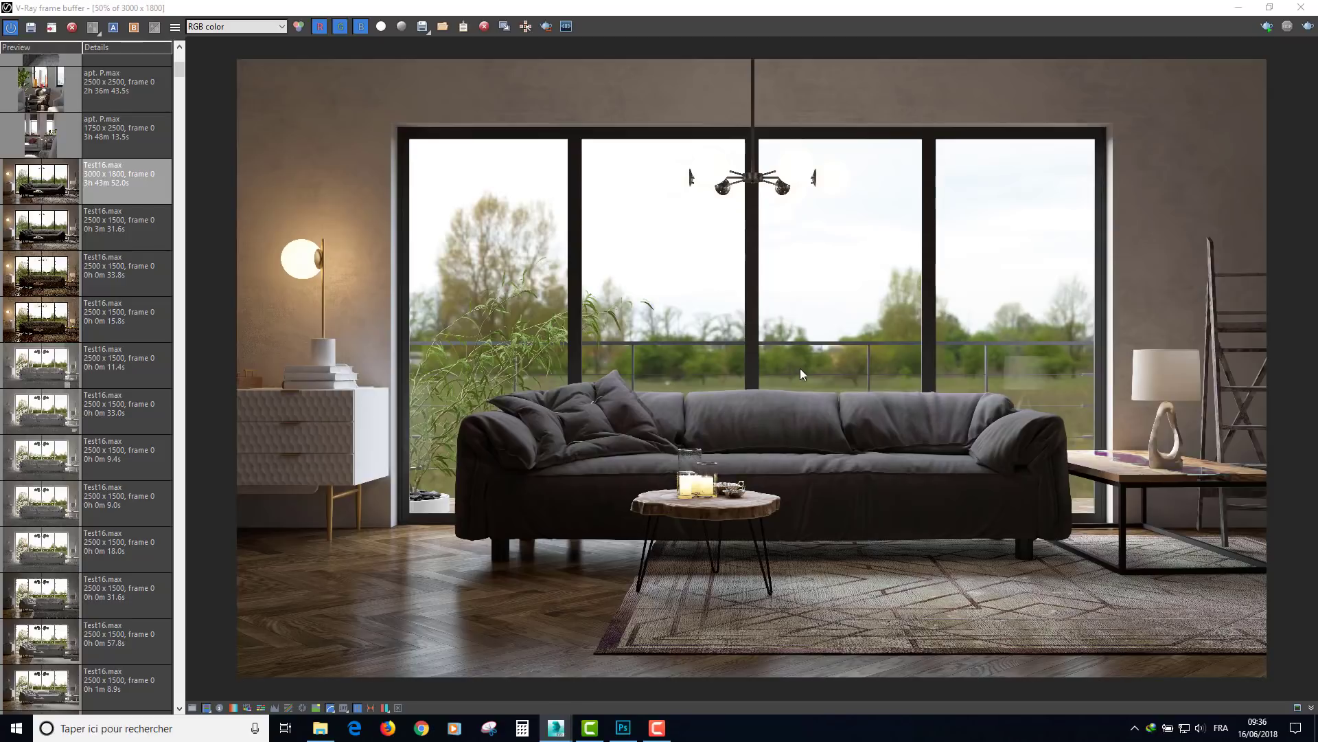
{"action": "left_click", "coordinate": [422, 27]}
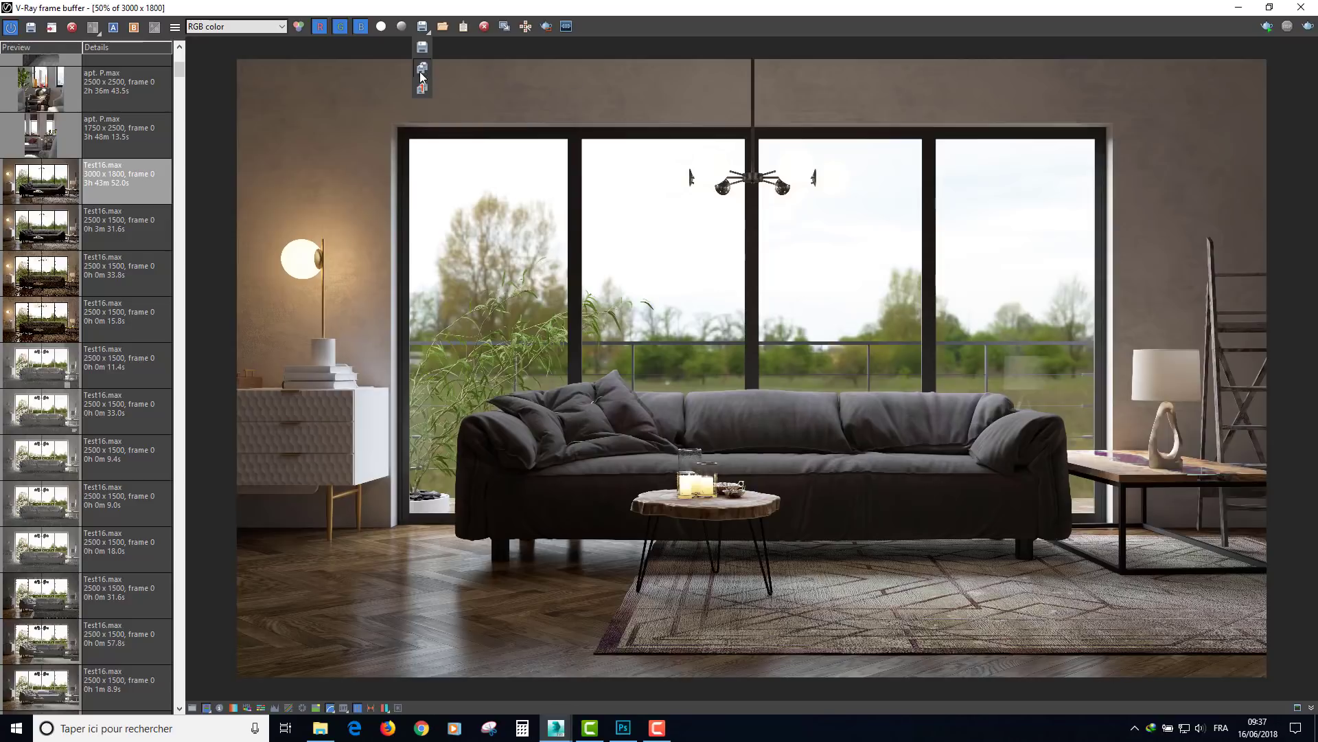
Save all channels into the render final folder, entering a placeholder file name
{"action": "left_click", "coordinate": [421, 71]}
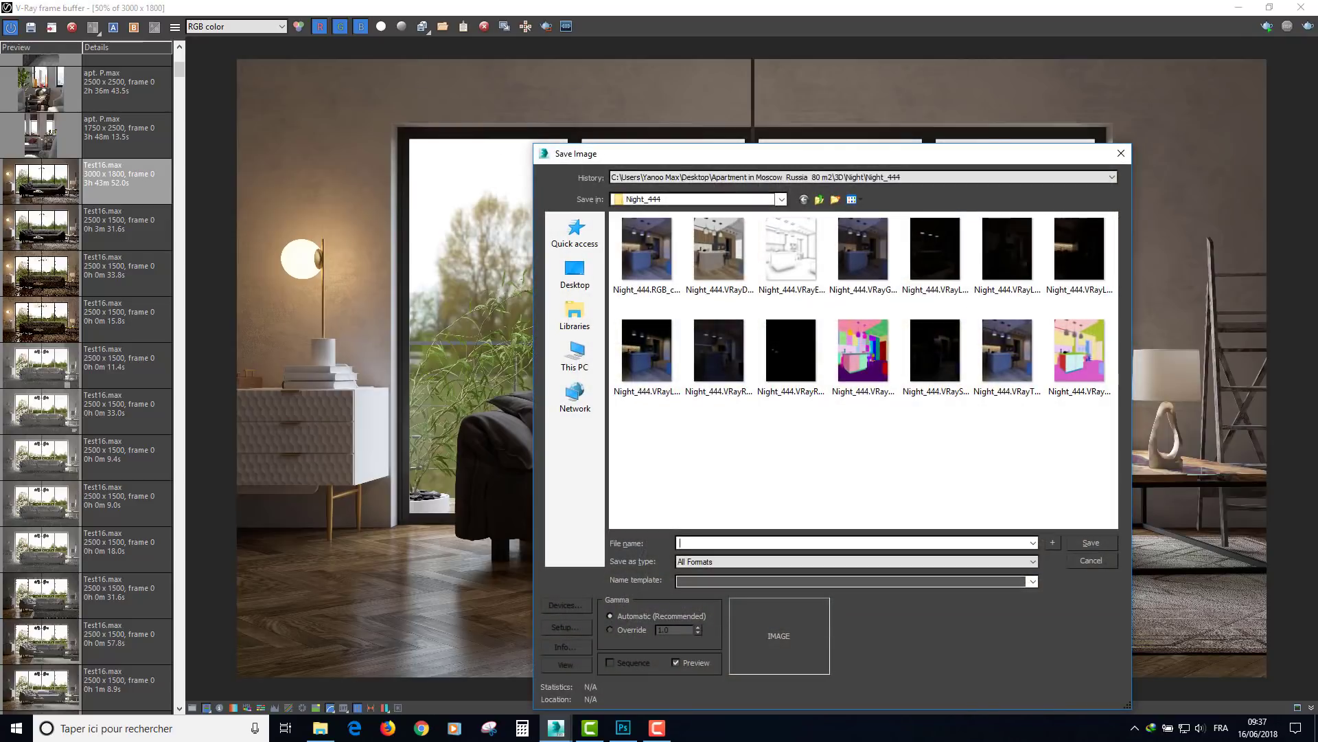
{"action": "left_click", "coordinate": [715, 542]}
{"action": "type", "text": "C:\\Users\\Yanoo Max\\Desktop\\1-Workshop Yanoo\\photo 16\\render final"}
{"action": "key", "text": "Return"}
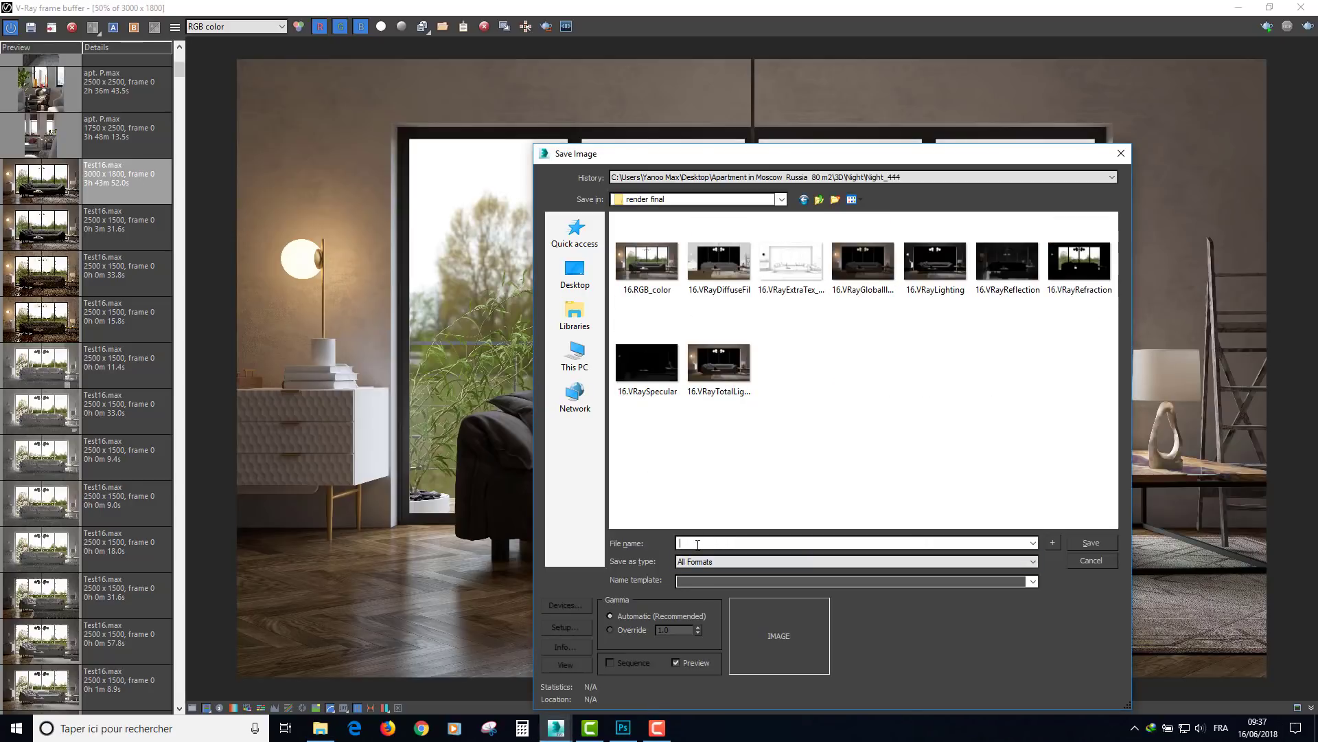
{"action": "left_click", "coordinate": [694, 544]}
{"action": "type", "text": "fghgfhdfgdfgdfgdfg"}
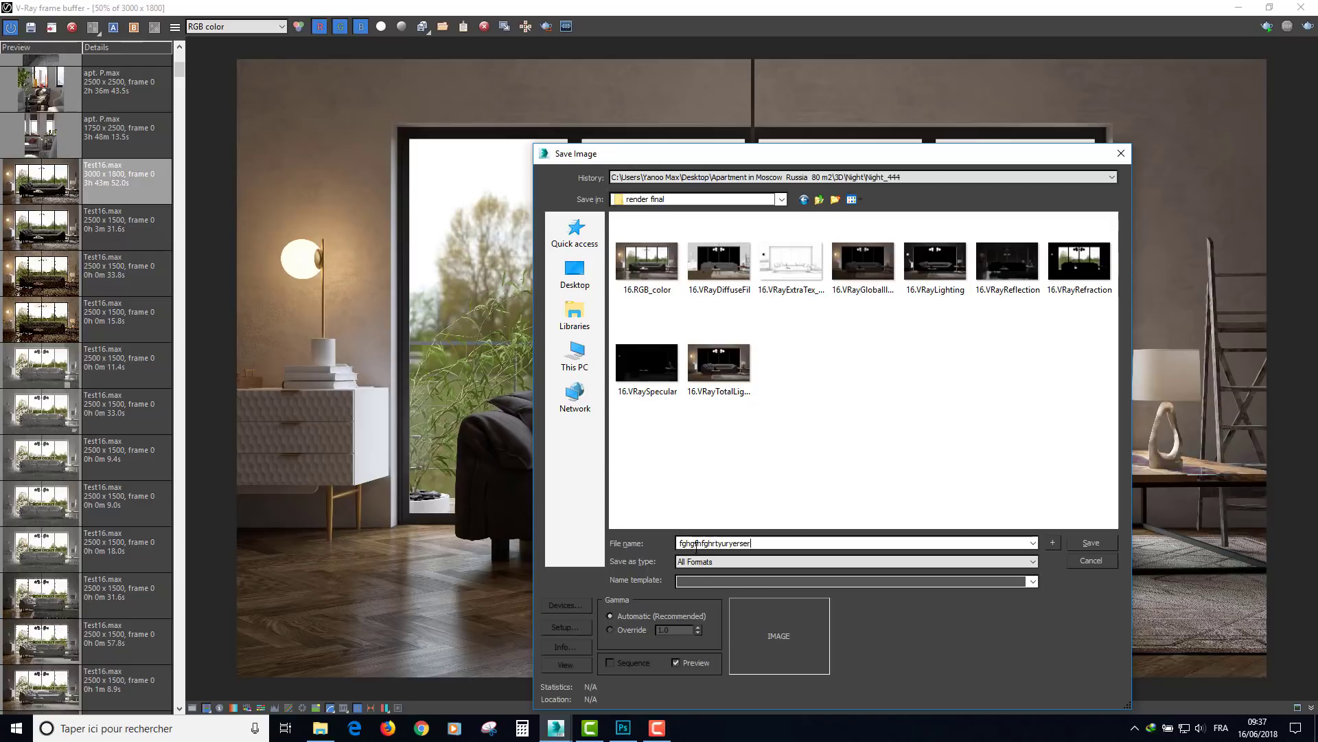
Save the channels as TIF files with gamma overridden to 2.2 and 16-bit colour
{"action": "left_click", "coordinate": [728, 562]}
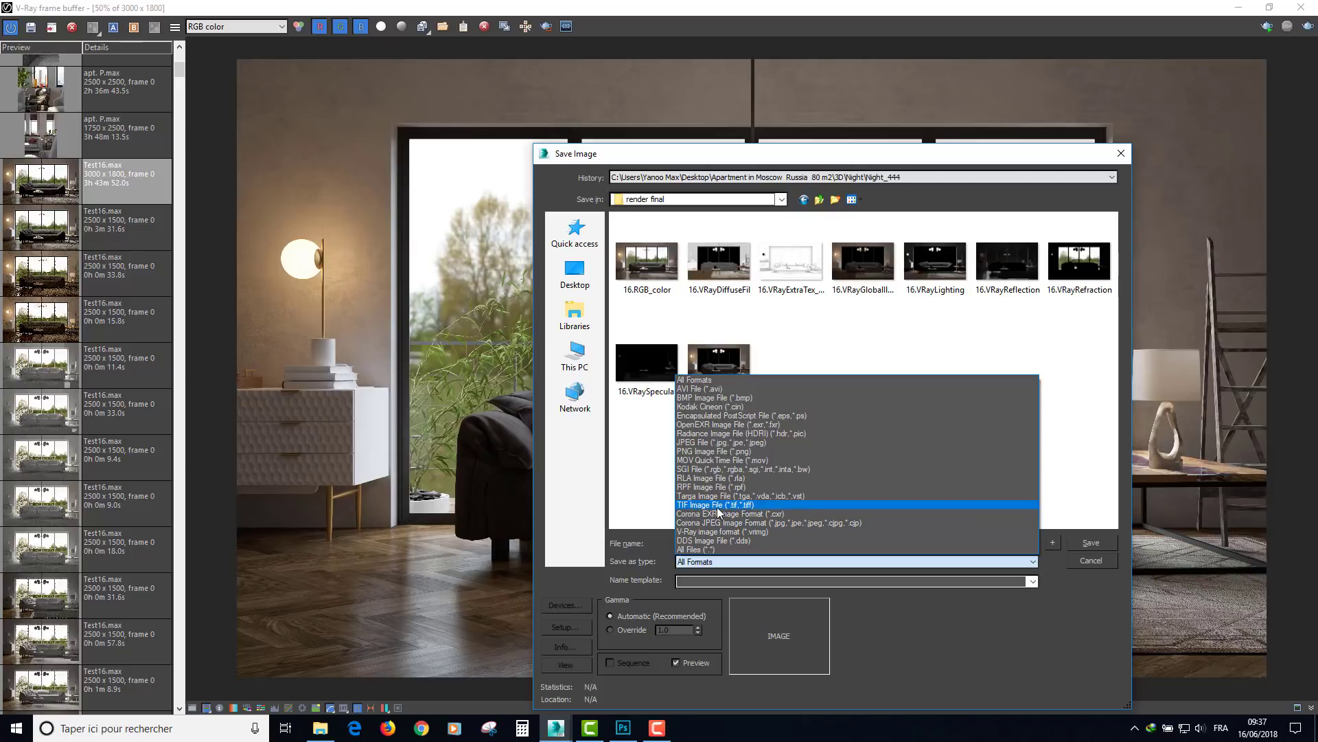
{"action": "left_click", "coordinate": [727, 505]}
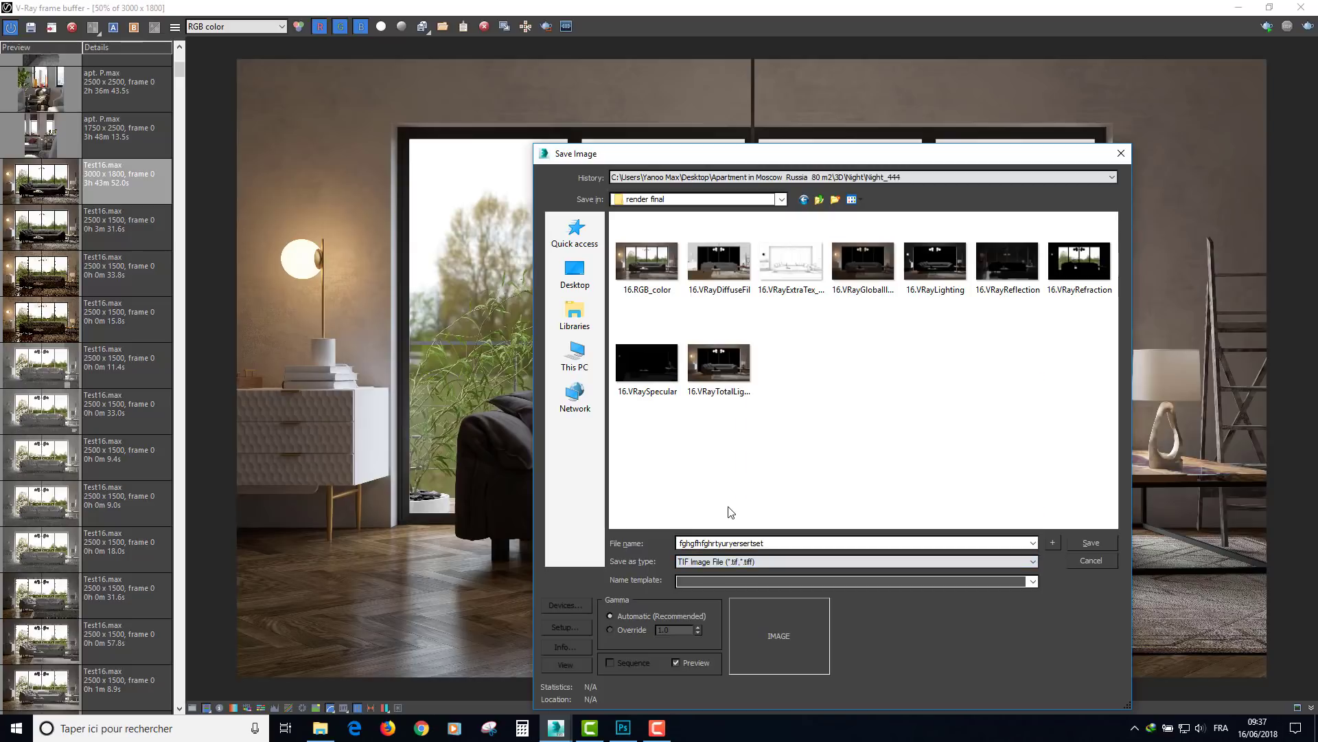
{"action": "left_click", "coordinate": [611, 630]}
{"action": "double_click", "coordinate": [682, 630]}
{"action": "type", "text": "2.2"}
{"action": "key", "text": "Tab"}
{"action": "key", "text": "Tab"}
{"action": "left_click", "coordinate": [1096, 544]}
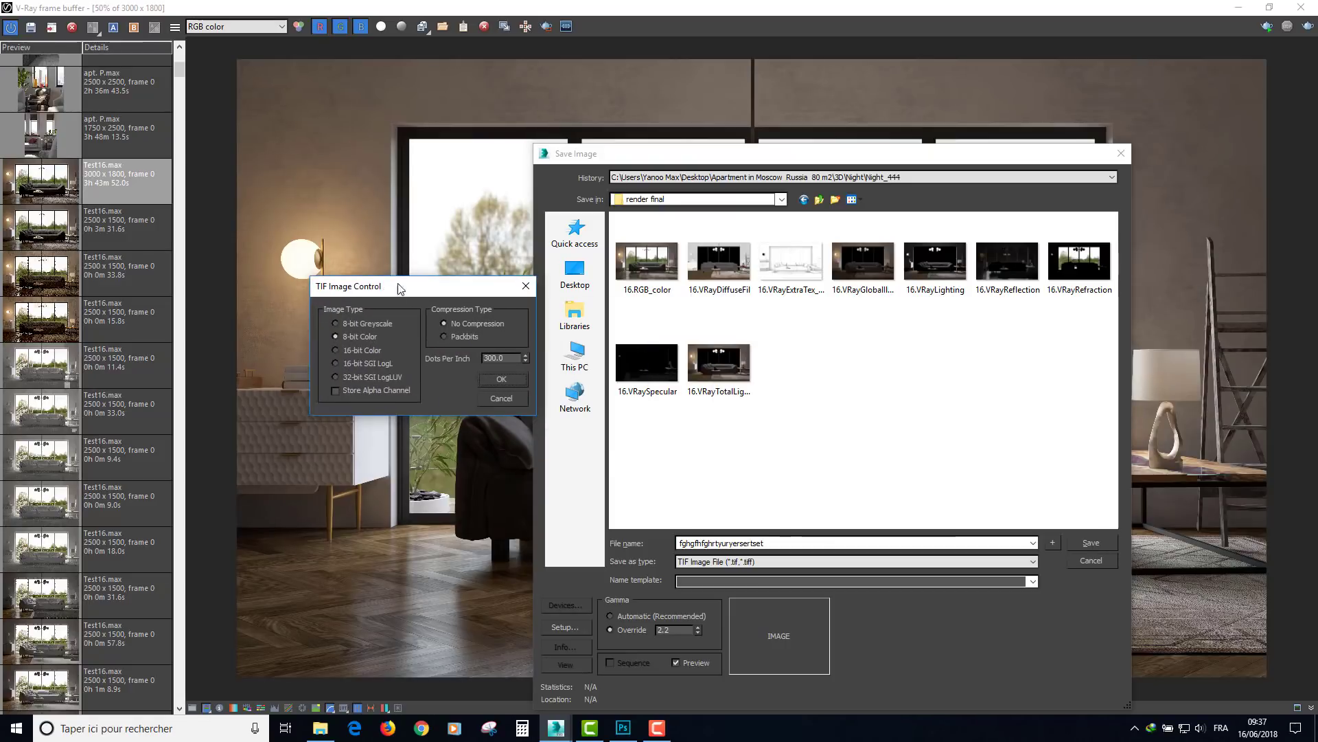
{"action": "left_click_drag", "start_coordinate": [819, 376], "coordinate": [400, 287]}
{"action": "left_click", "coordinate": [325, 342]}
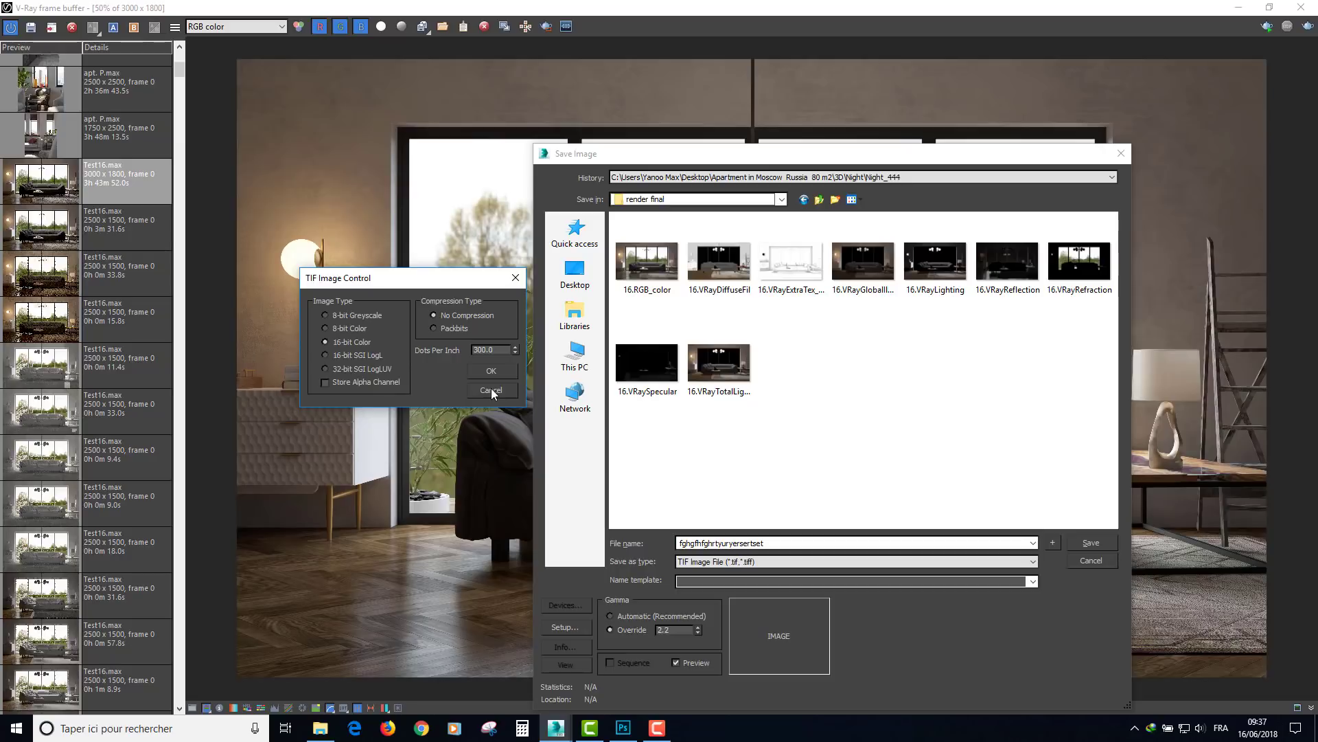
{"action": "left_click", "coordinate": [491, 389]}
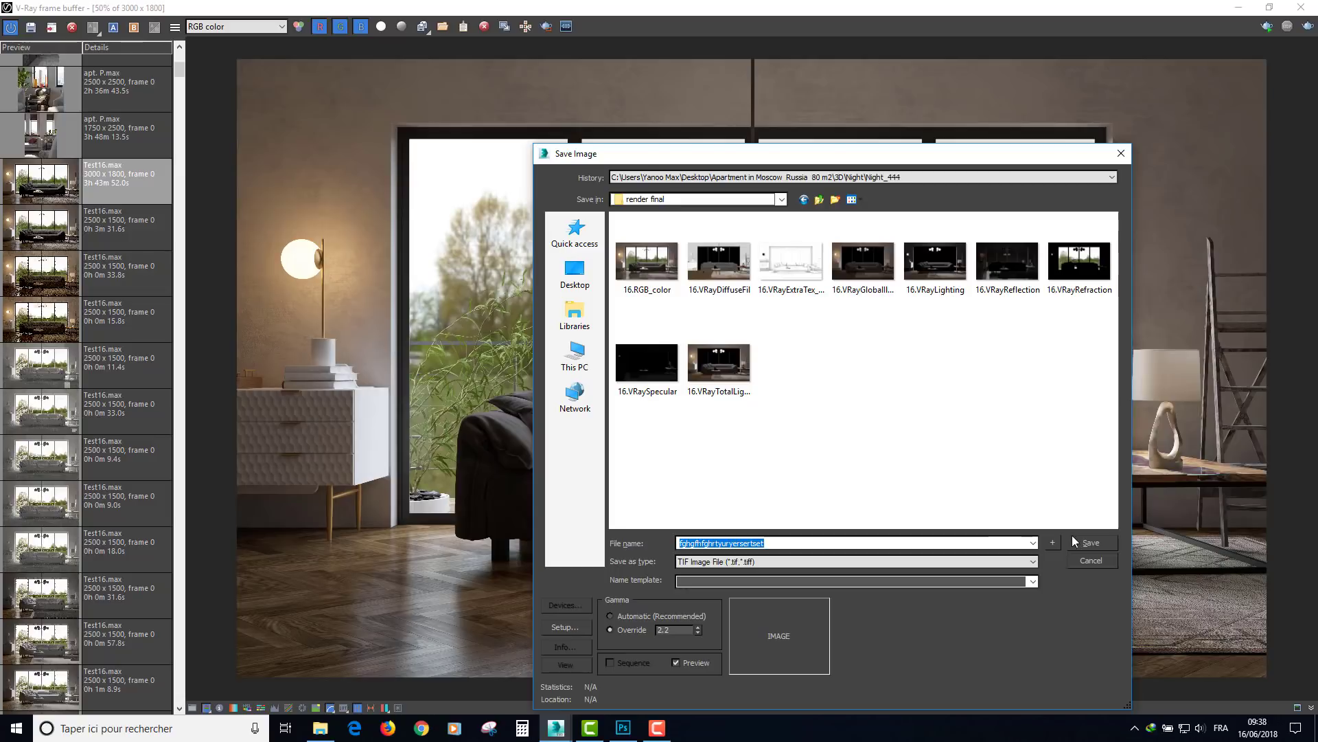
Close the save dialog, step through each exported render element image, then close Photo Viewer
{"action": "left_click", "coordinate": [1081, 559]}
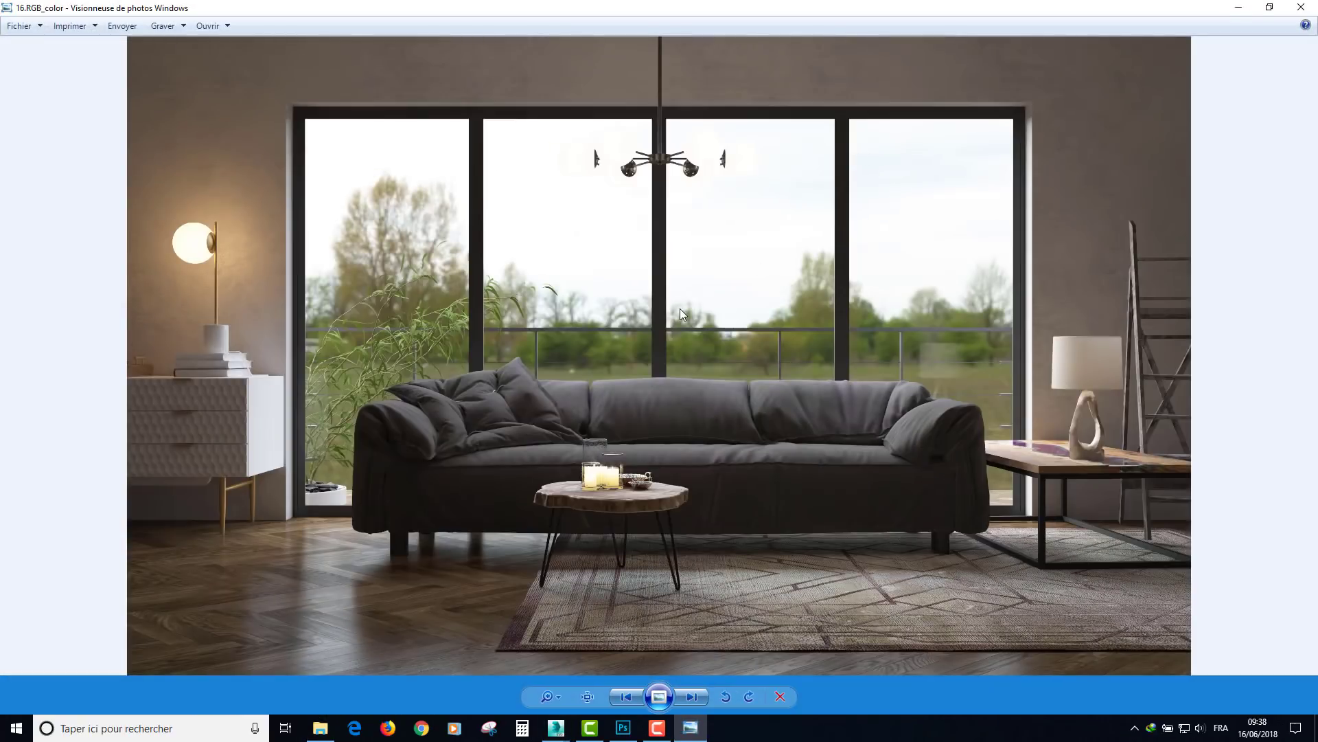
{"action": "key", "text": "Right"}
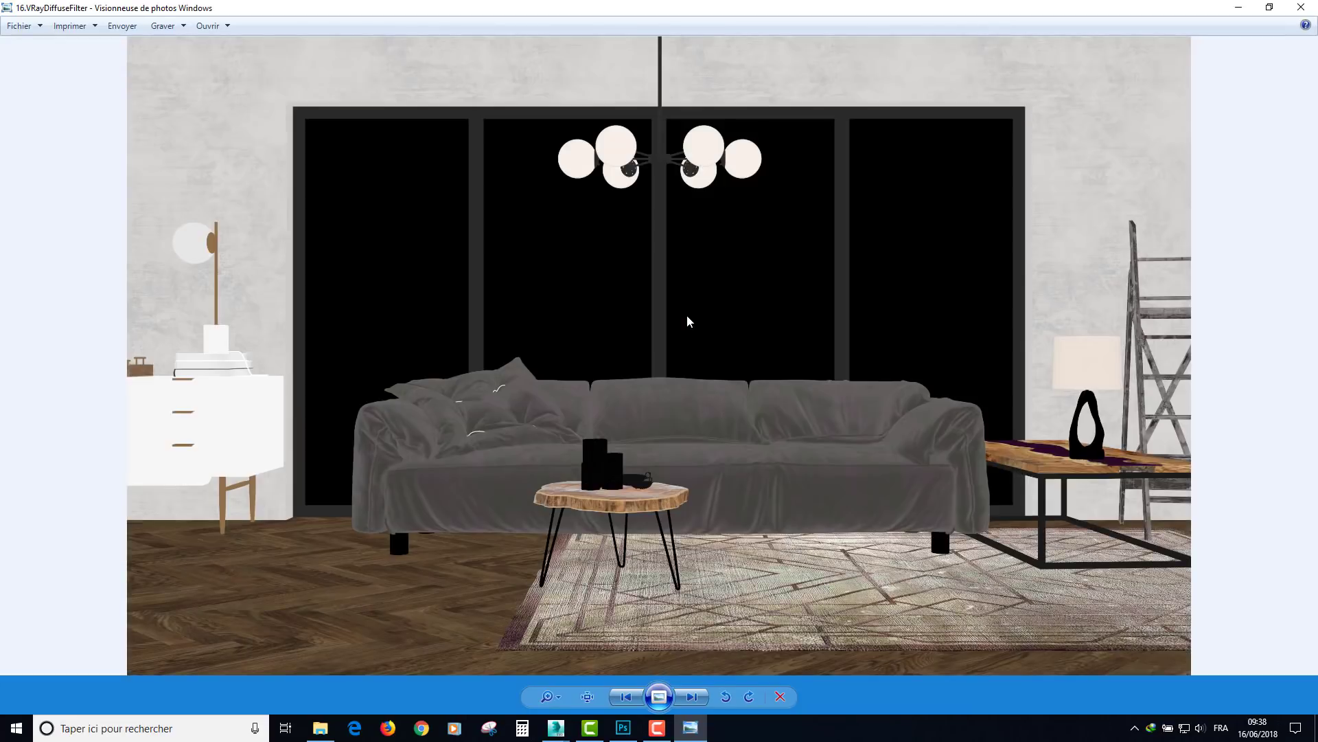
{"action": "key", "text": "Right"}
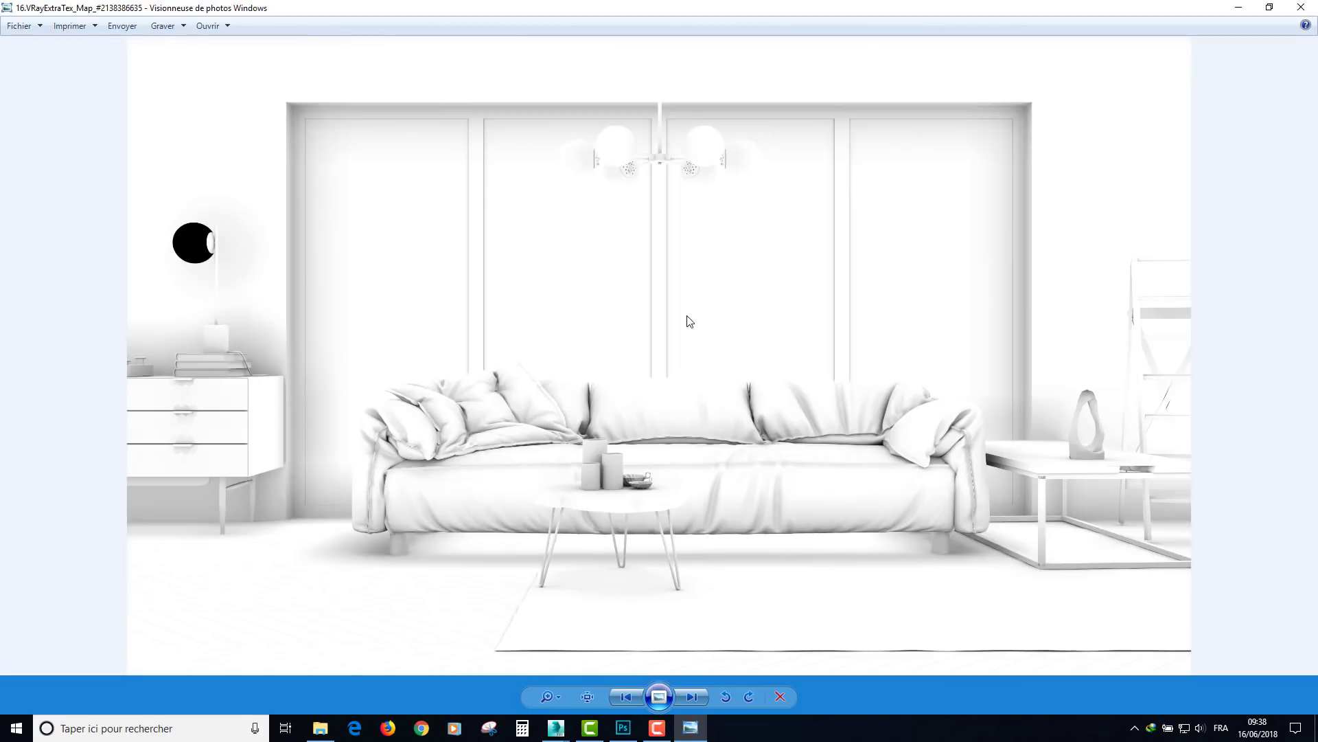
{"action": "key", "text": "Right"}
{"action": "key", "text": "Right"}
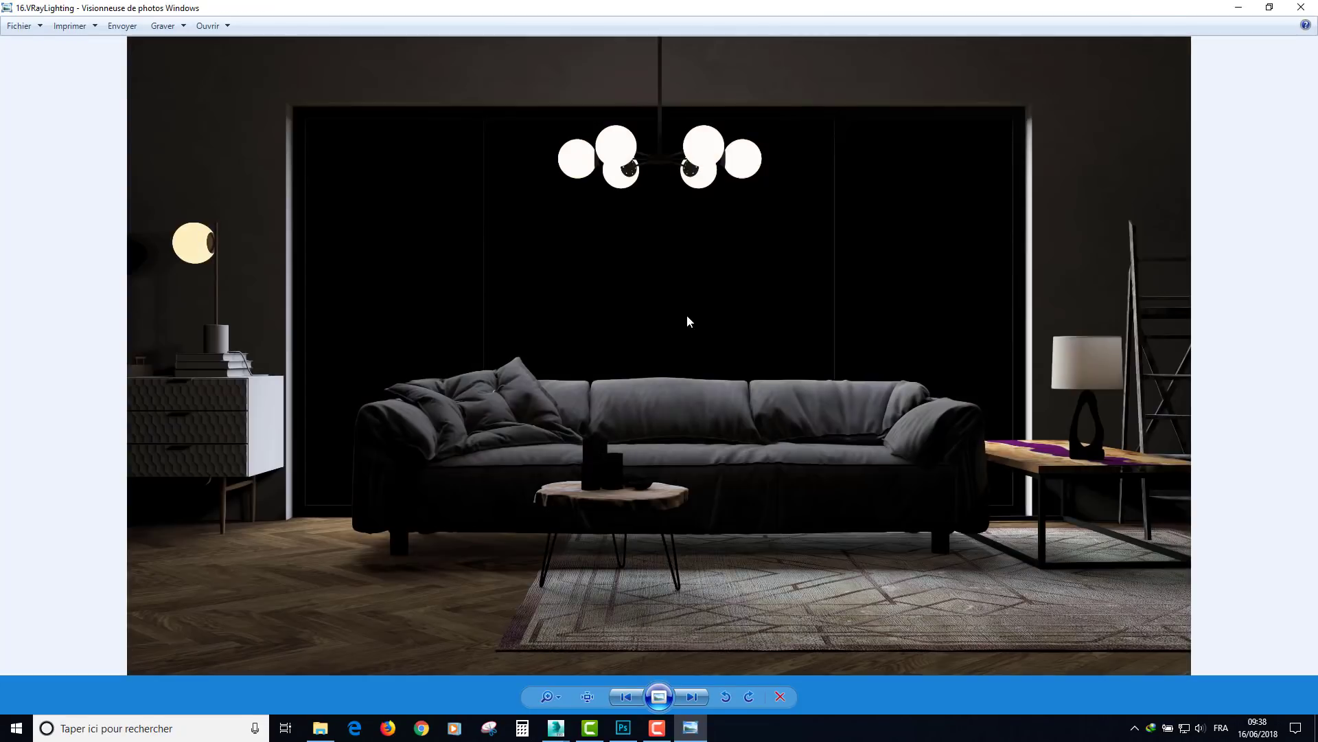
{"action": "key", "text": "Right"}
{"action": "key", "text": "Right"}
{"action": "key", "text": "Right"}
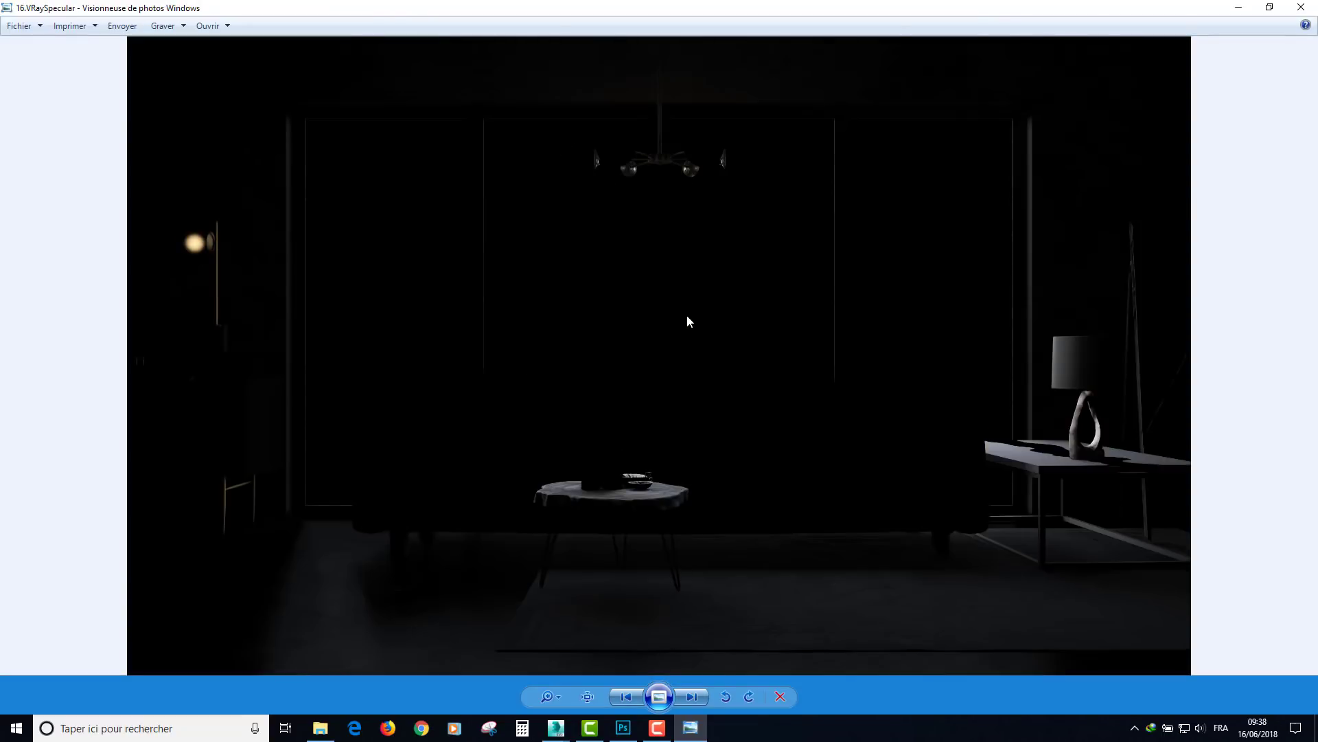
{"action": "key", "text": "Right"}
{"action": "key", "text": "Right"}
{"action": "key", "text": "Right"}
{"action": "key", "text": "Right"}
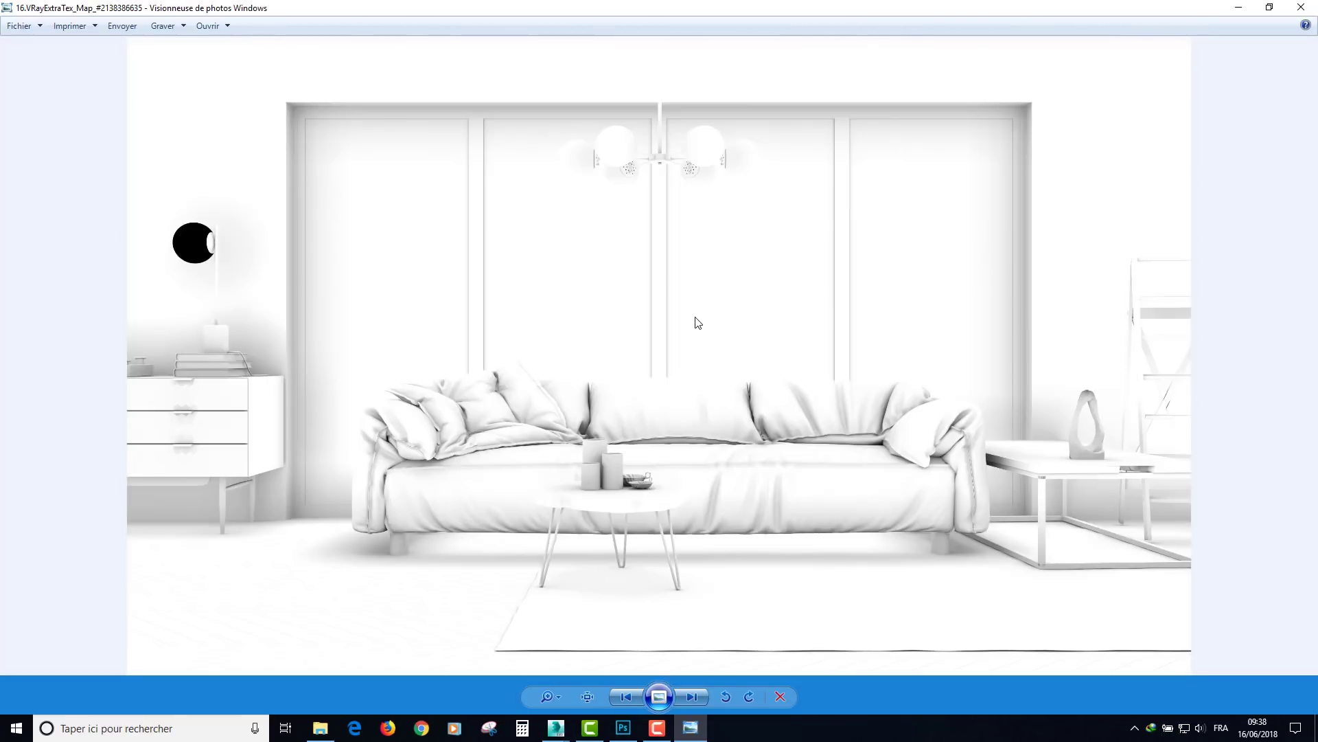
{"action": "key", "text": "Right"}
{"action": "key", "text": "Right"}
{"action": "key", "text": "Right"}
{"action": "key", "text": "Right"}
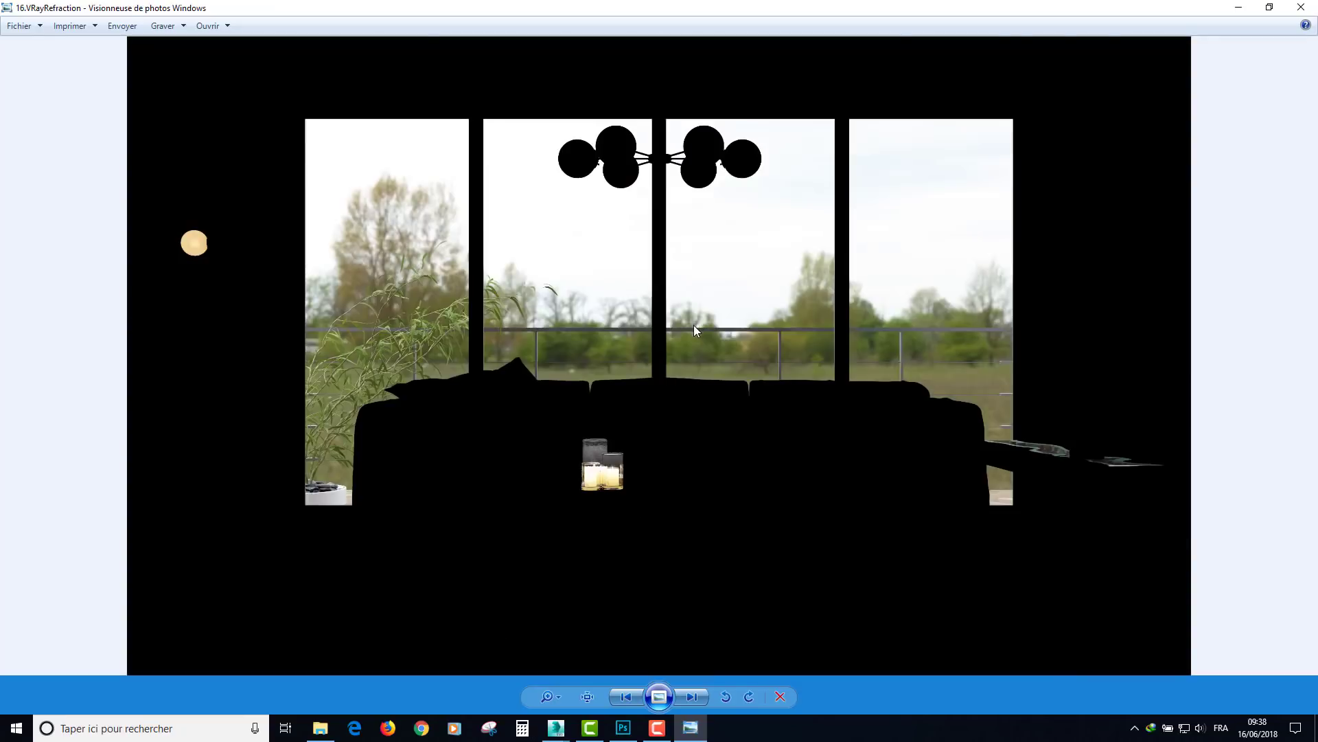
{"action": "key", "text": "Right"}
{"action": "key", "text": "Right"}
{"action": "key", "text": "Right"}
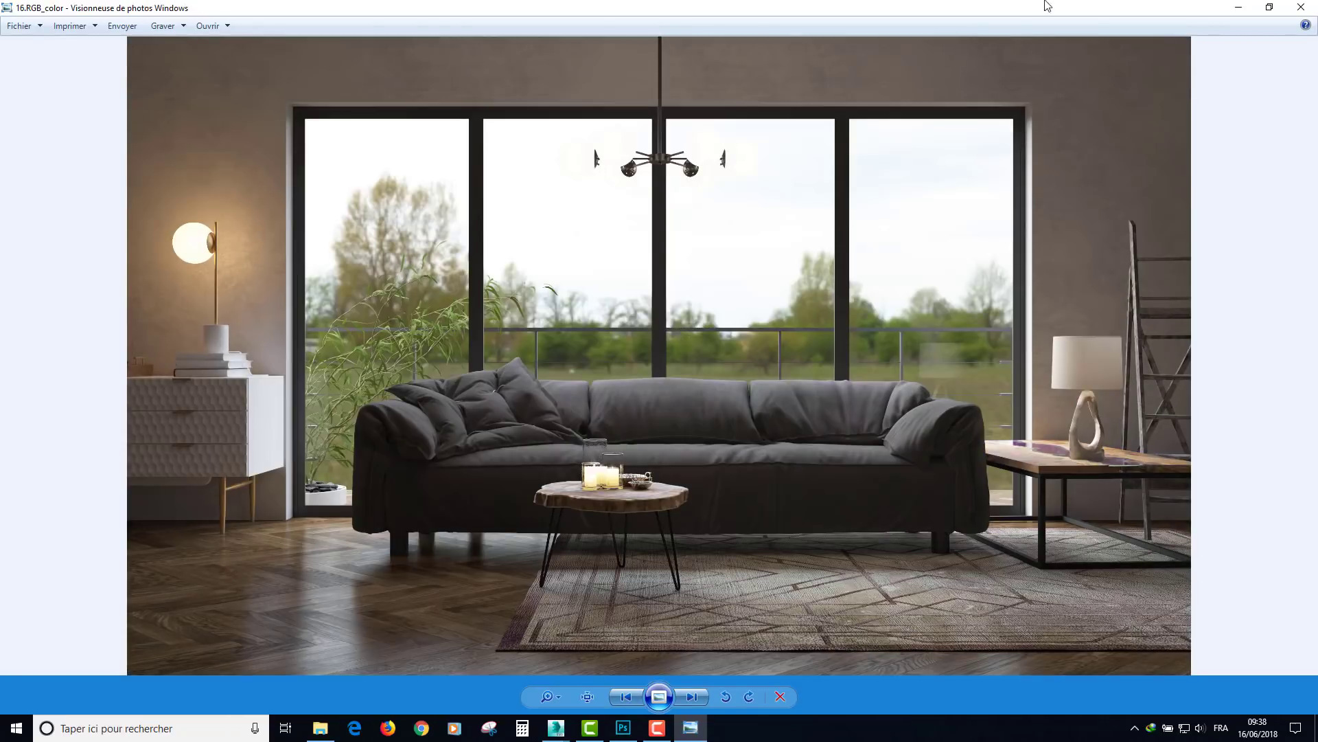
{"action": "left_click", "coordinate": [1302, 8]}
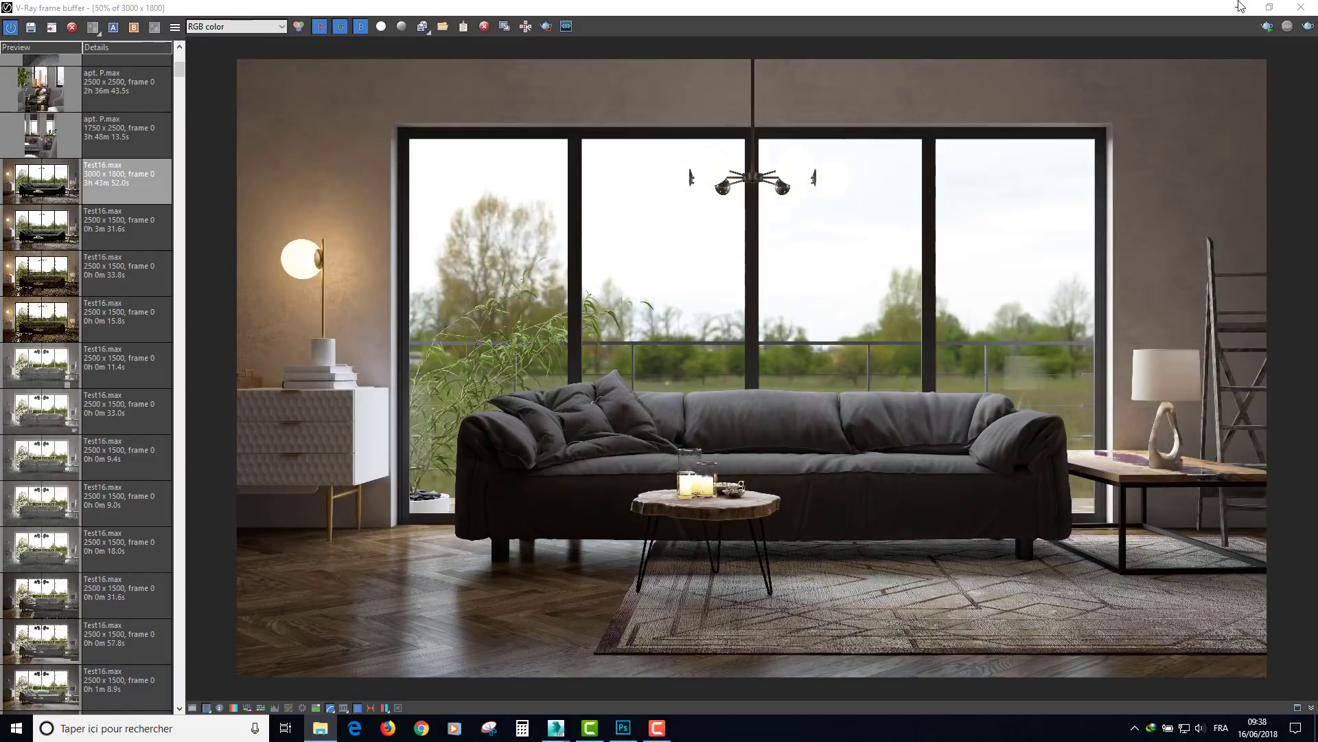
Close the frame buffer, minimize 3ds Max, and bring up Photoshop's File > Scripts commands
{"action": "left_click", "coordinate": [1301, 7]}
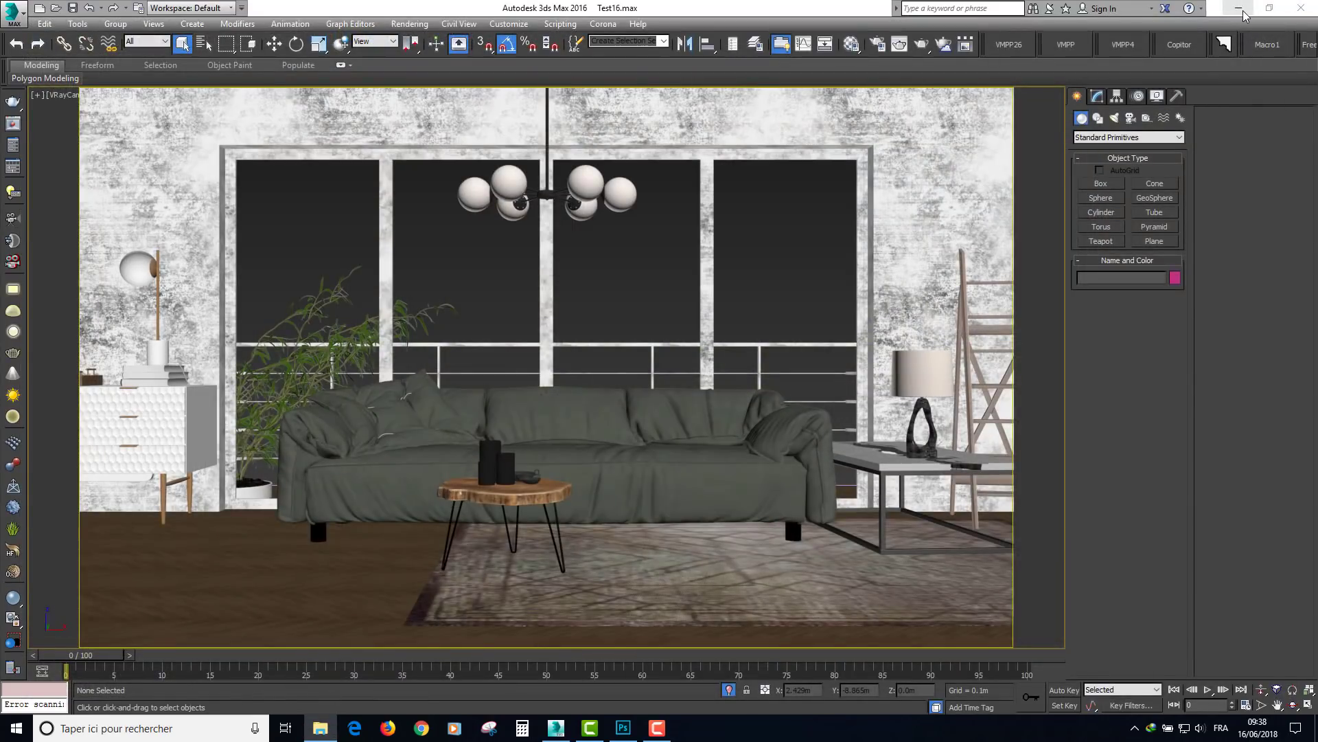
{"action": "left_click", "coordinate": [1240, 11]}
{"action": "left_click", "coordinate": [618, 731]}
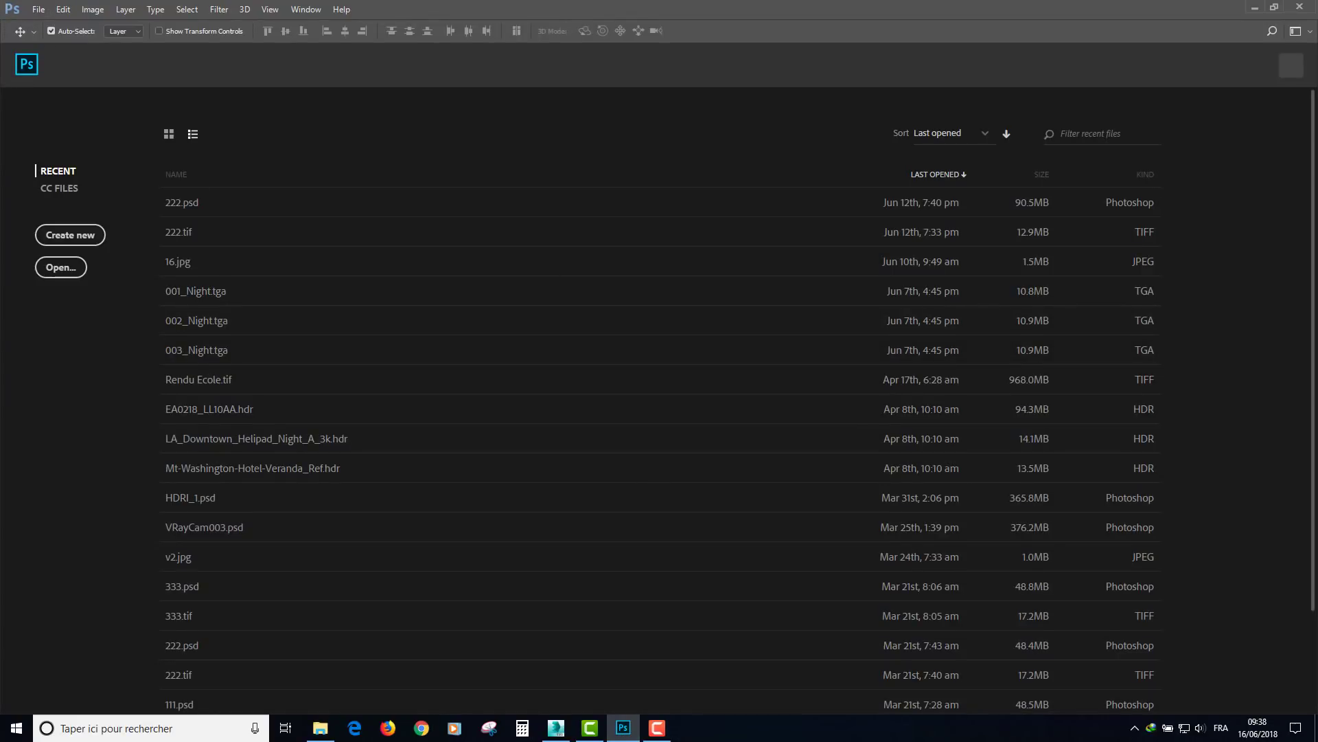
{"action": "left_click", "coordinate": [320, 728]}
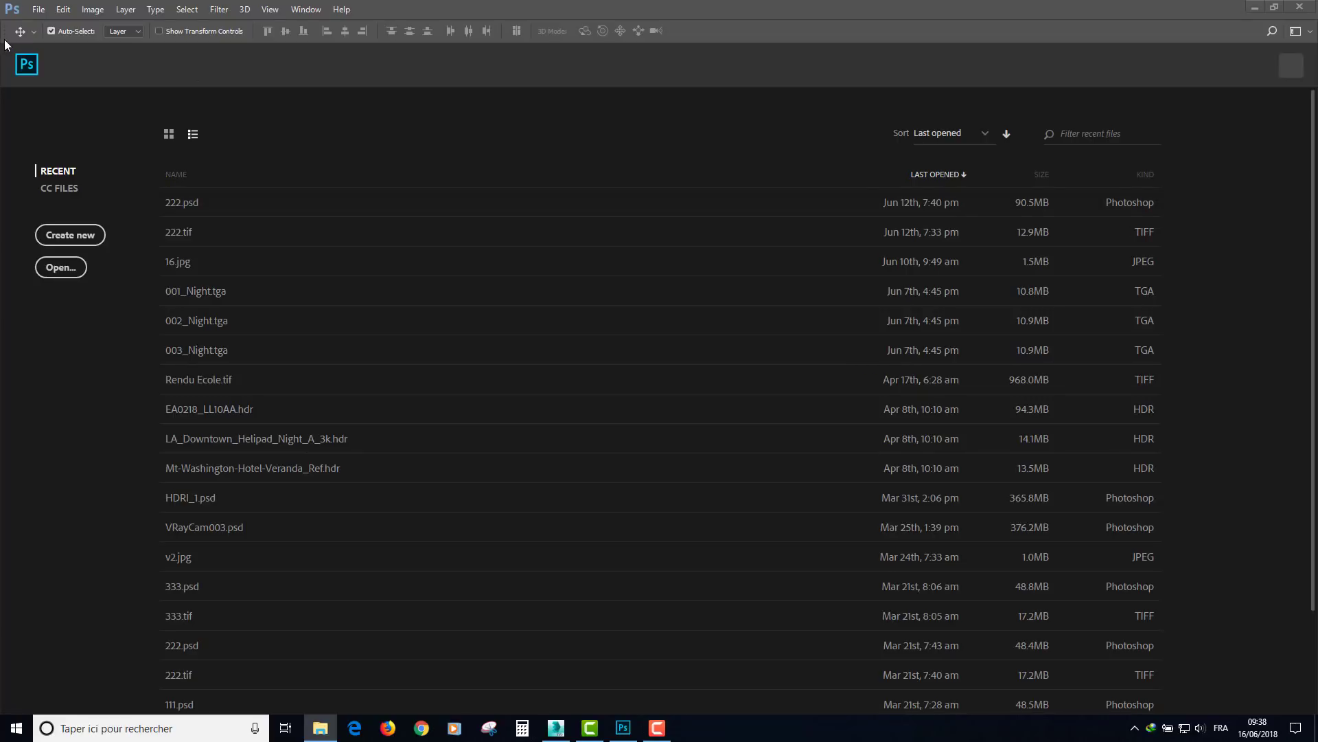
{"action": "left_click", "coordinate": [38, 10]}
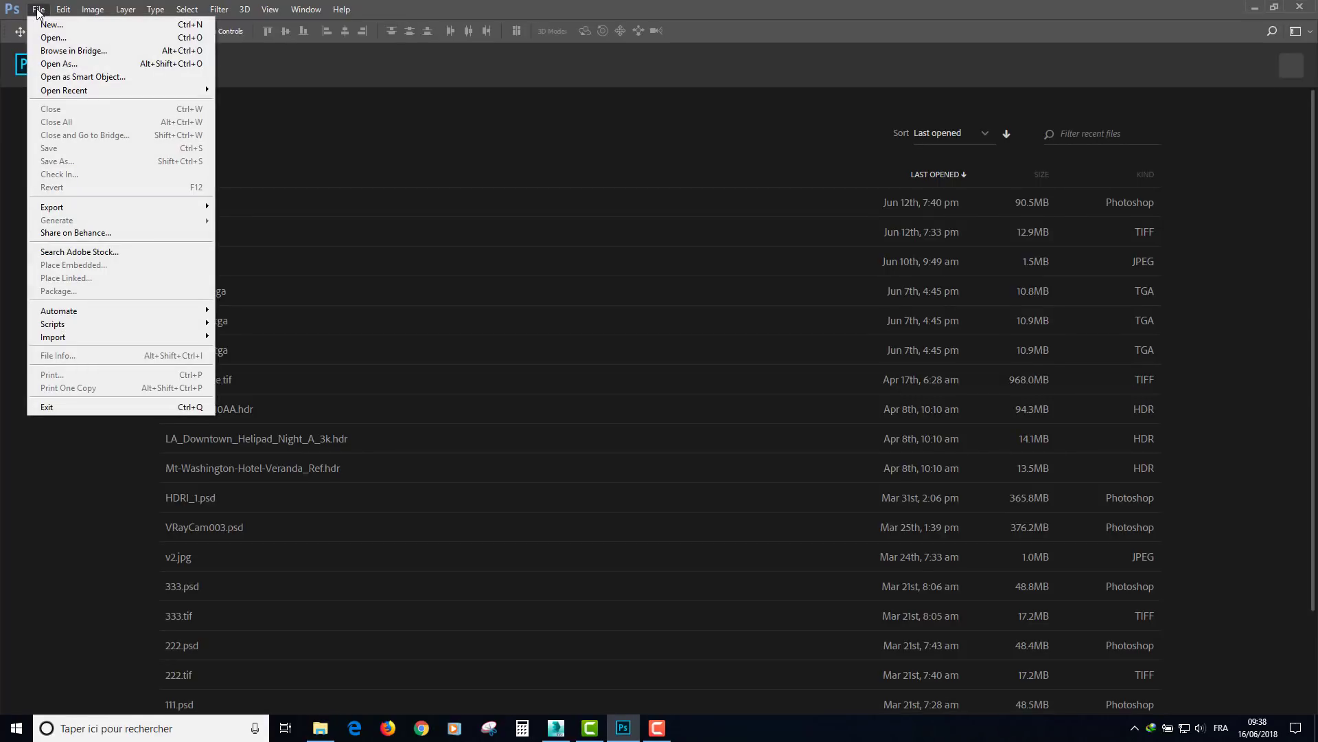
{"action": "mouse_move", "coordinate": [62, 323]}
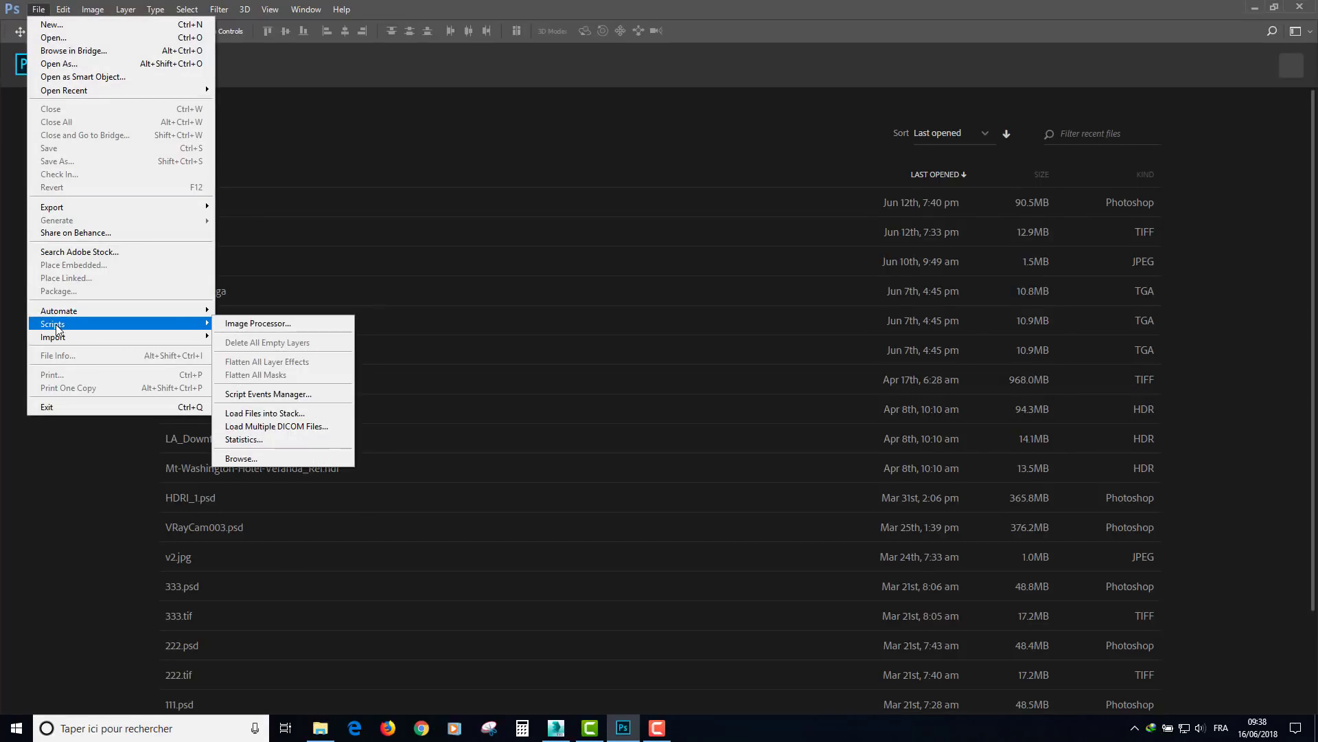
Load all nine TIFFs from the render final folder with Load Files into Stack
{"action": "left_click", "coordinate": [269, 415]}
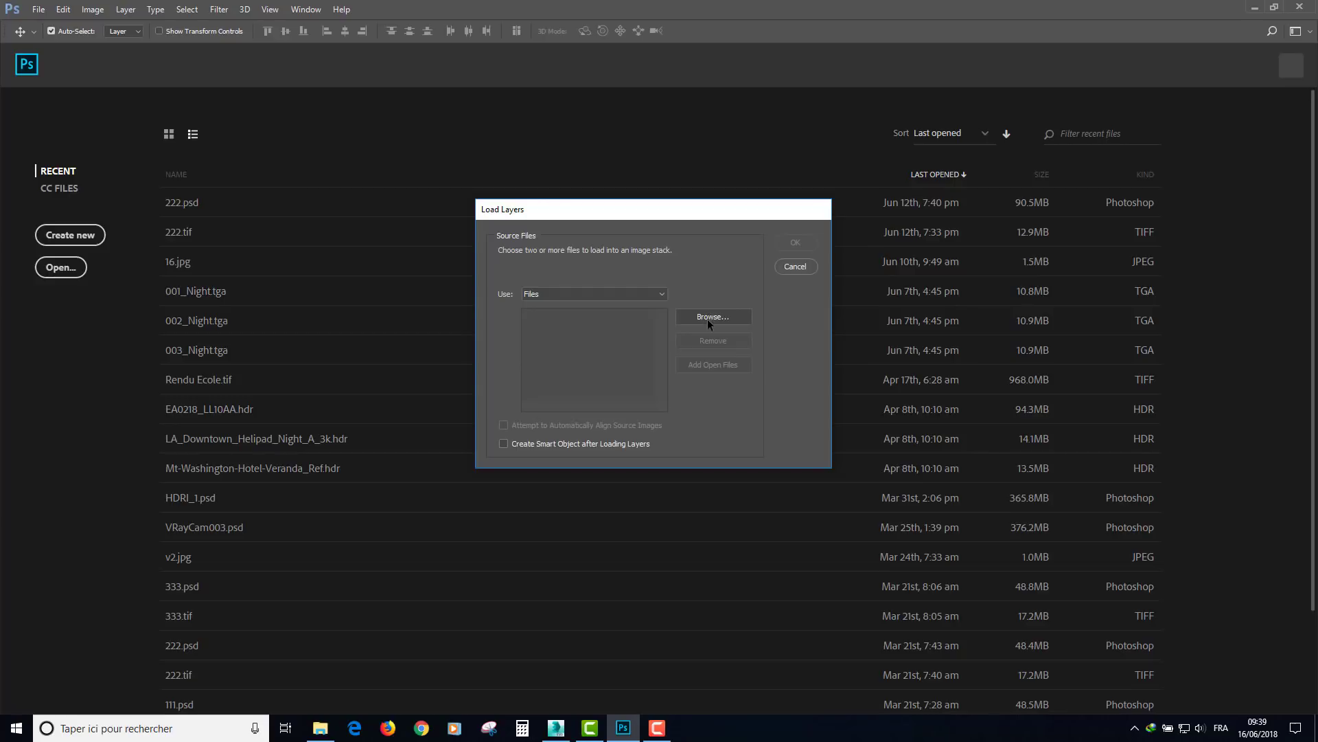
{"action": "left_click", "coordinate": [714, 318]}
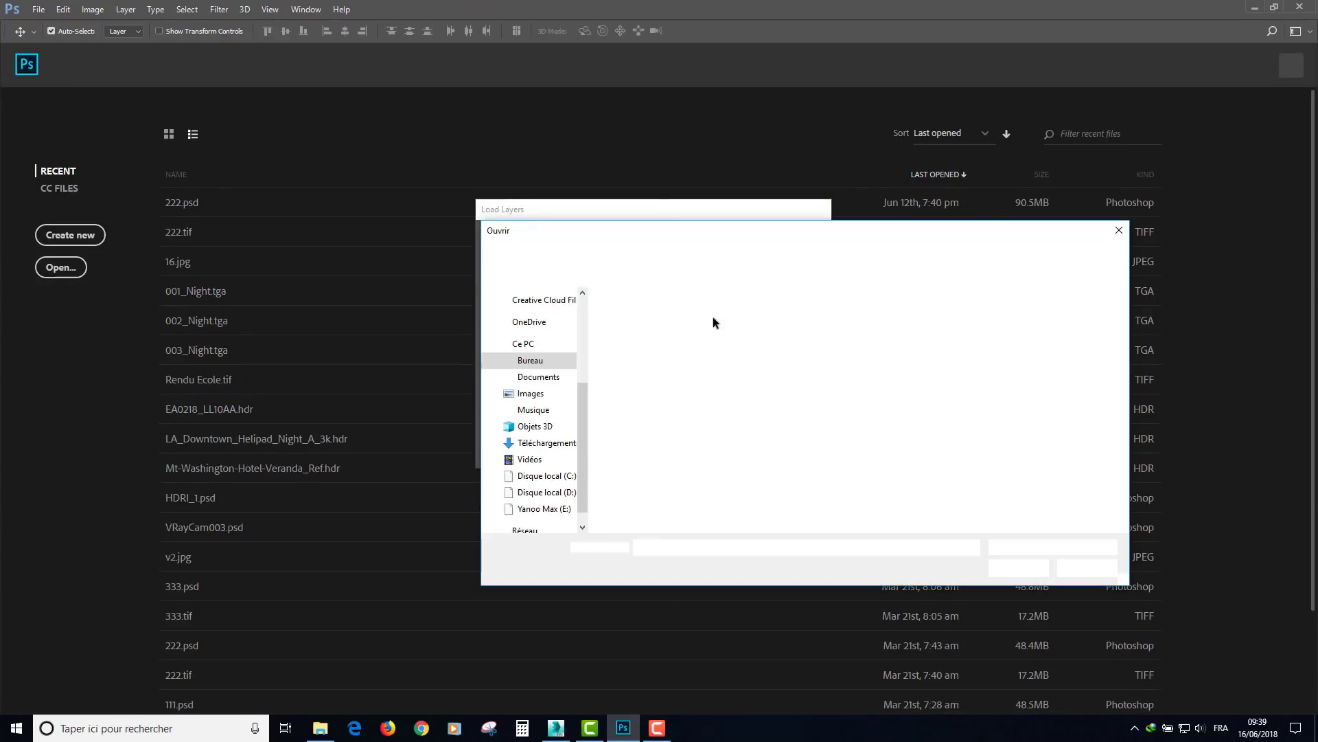
{"action": "type", "text": "C:\\Users\\Yanoo Max\\Desktop\\1-Workshop Yanoo\\photo 16\\render final"}
{"action": "key", "text": "Return"}
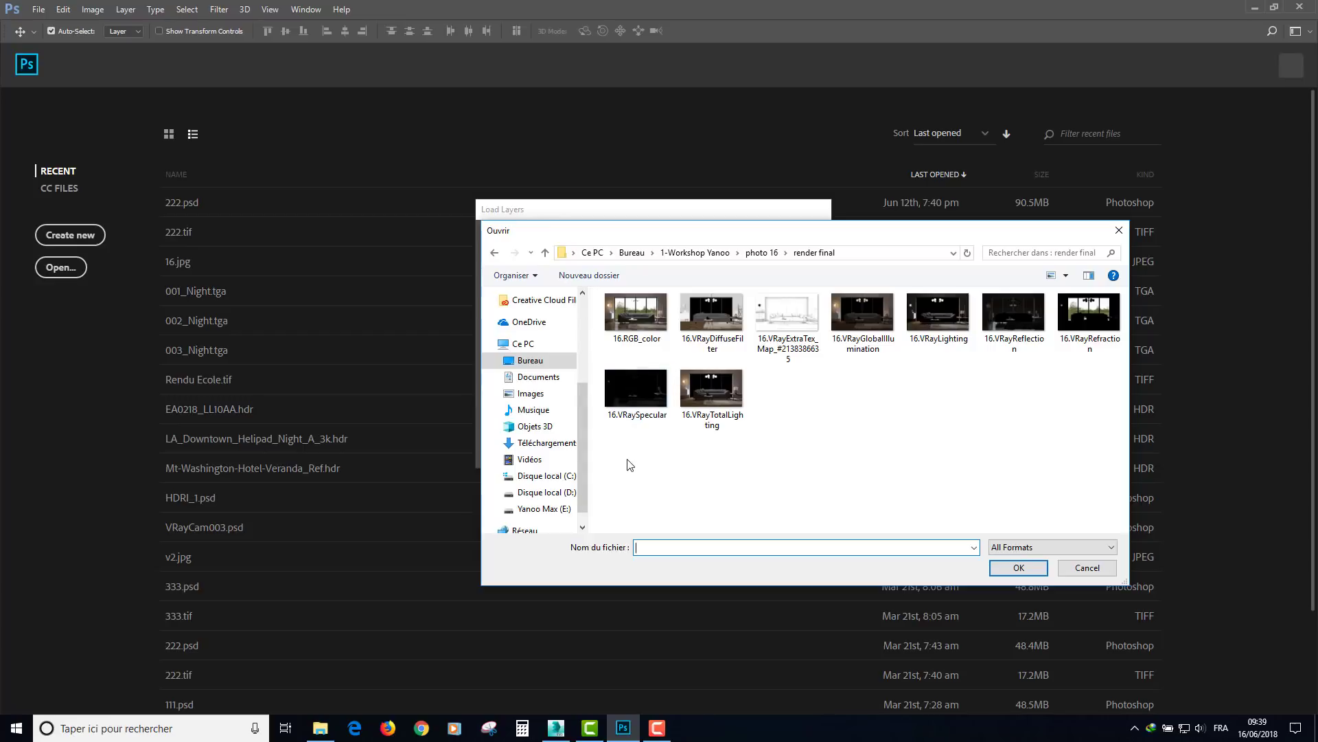
{"action": "mouse_move", "coordinate": [617, 459]}
{"action": "left_mouse_down"}
{"action": "mouse_move", "coordinate": [712, 302]}
{"action": "mouse_move", "coordinate": [1110, 303]}
{"action": "left_mouse_up"}
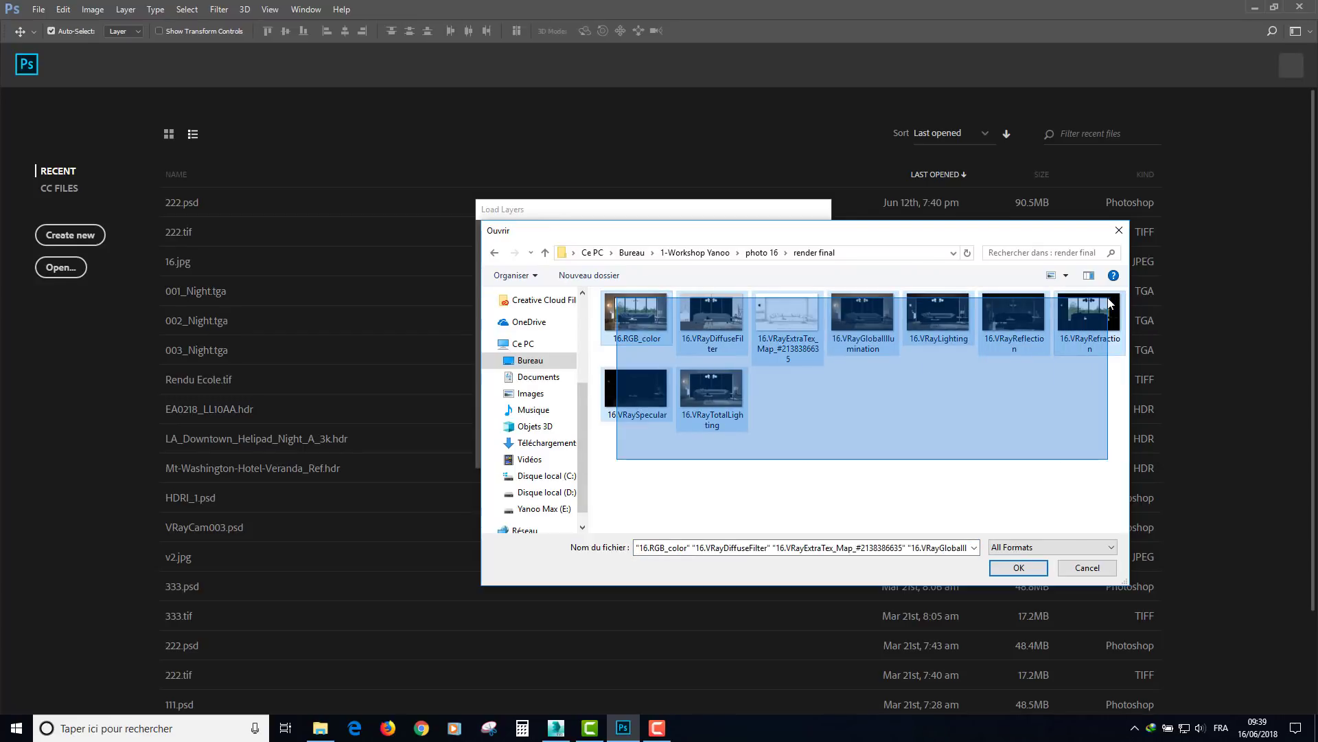
{"action": "left_click", "coordinate": [941, 446]}
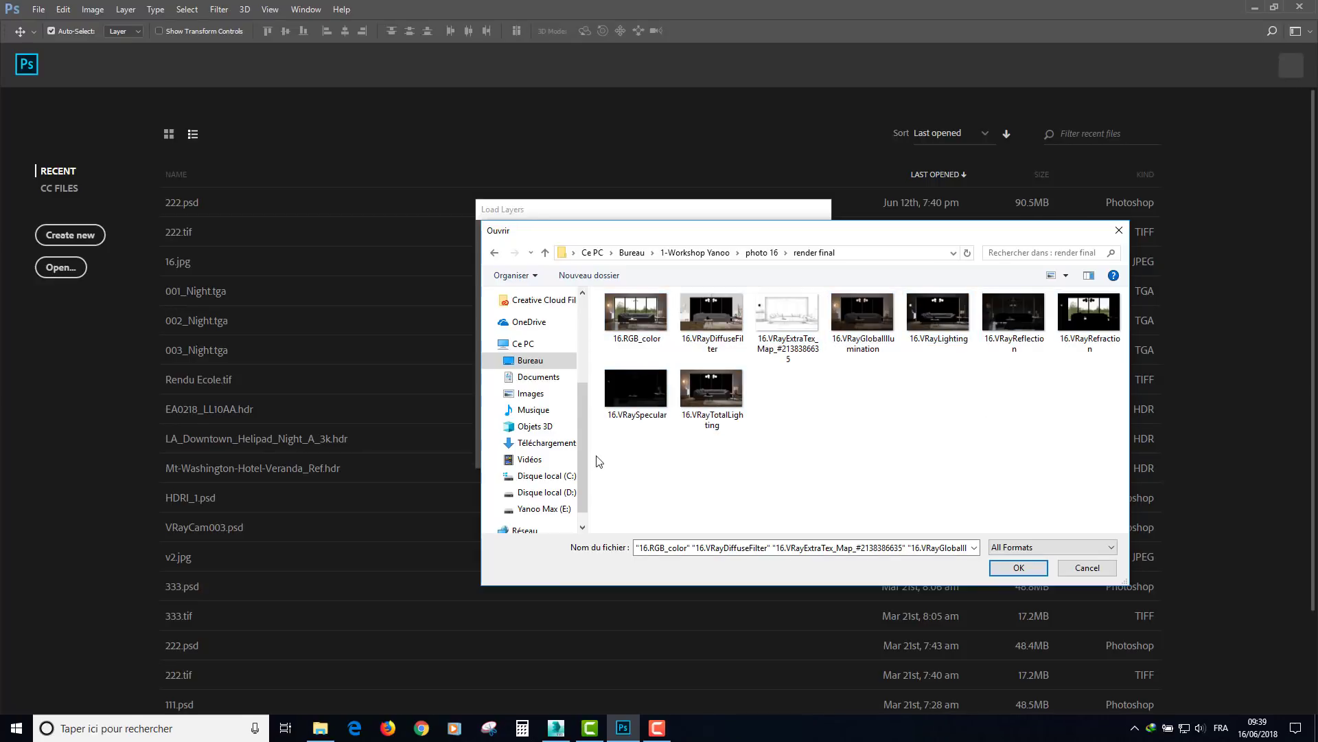
{"action": "left_click_drag", "start_coordinate": [599, 462], "coordinate": [1126, 292]}
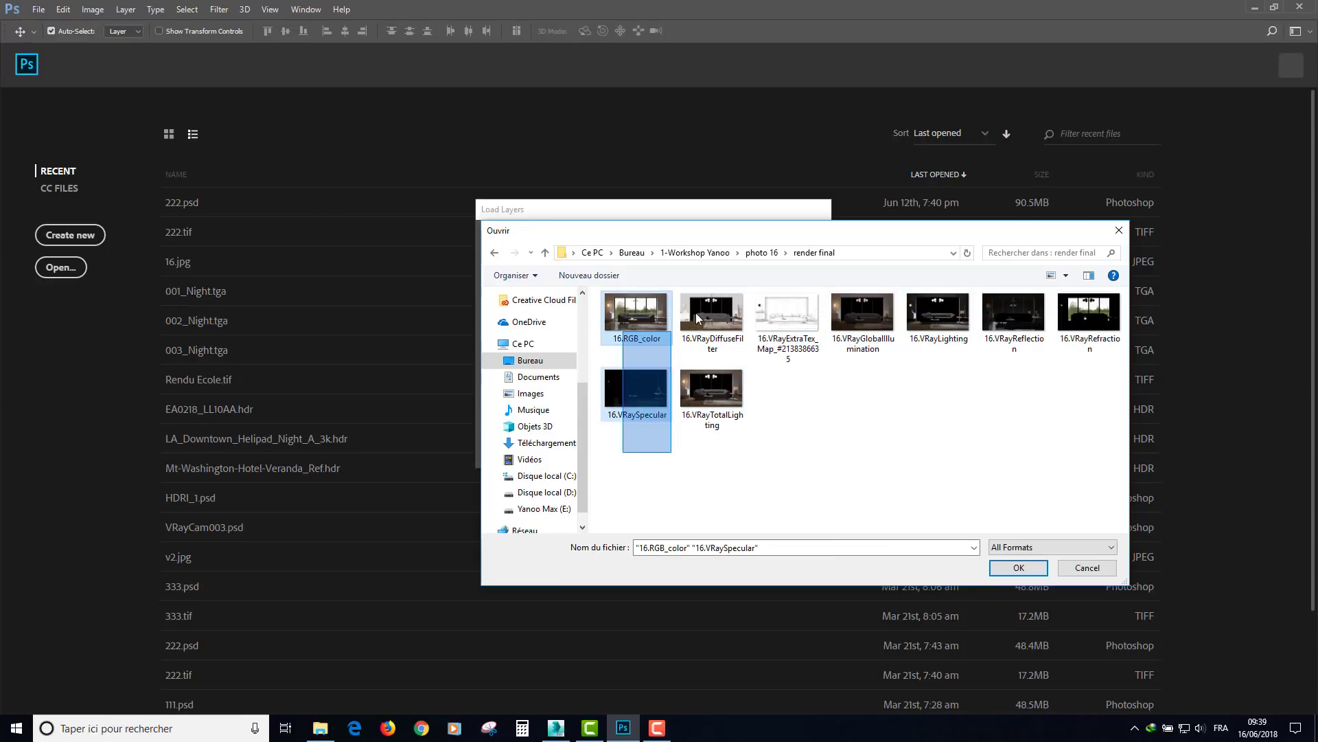
{"action": "left_click", "coordinate": [1030, 569]}
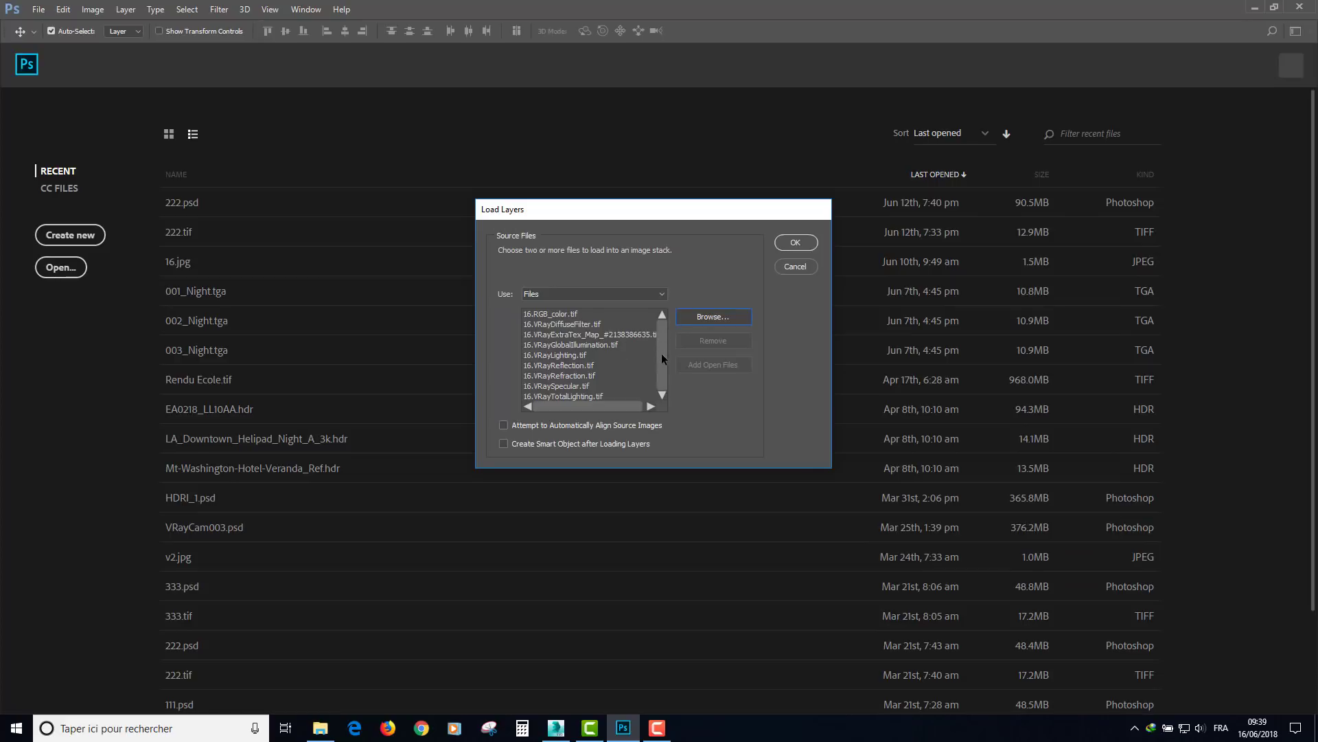
{"action": "left_click", "coordinate": [795, 244]}
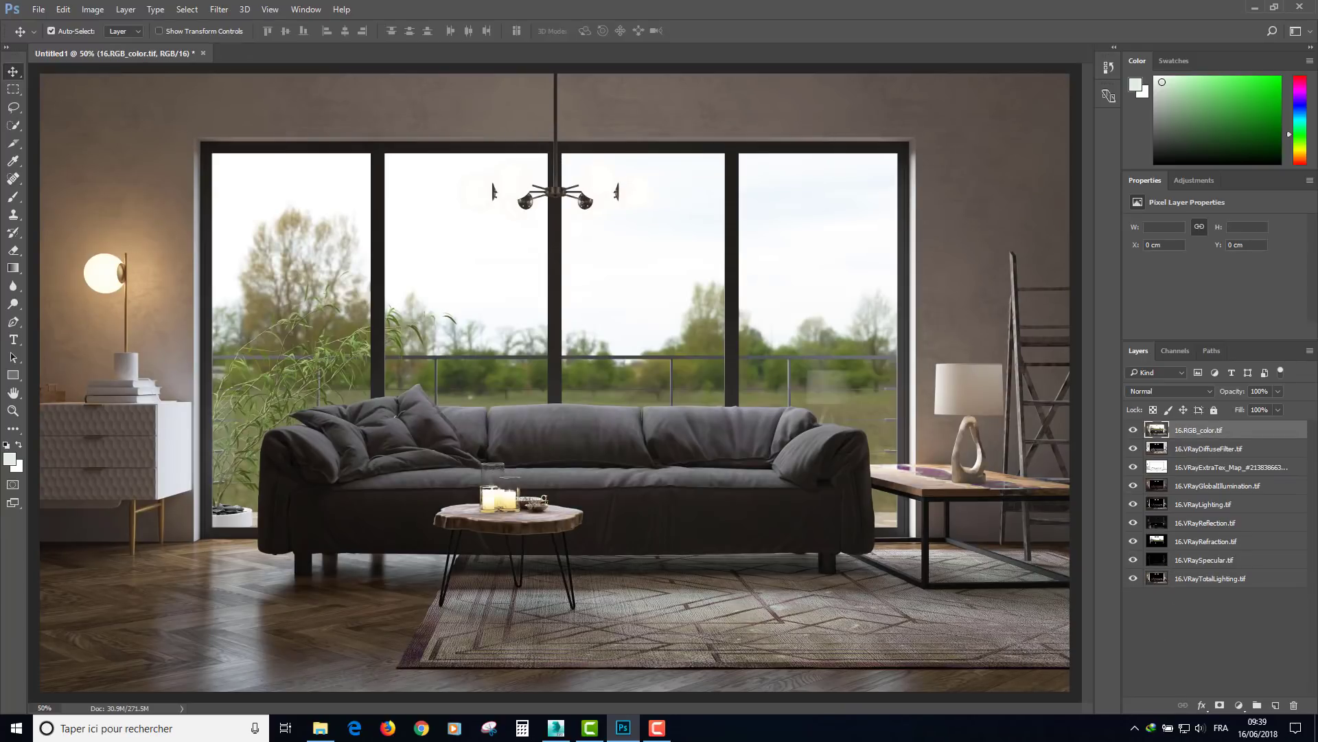
{"action": "key", "text": "super+e"}
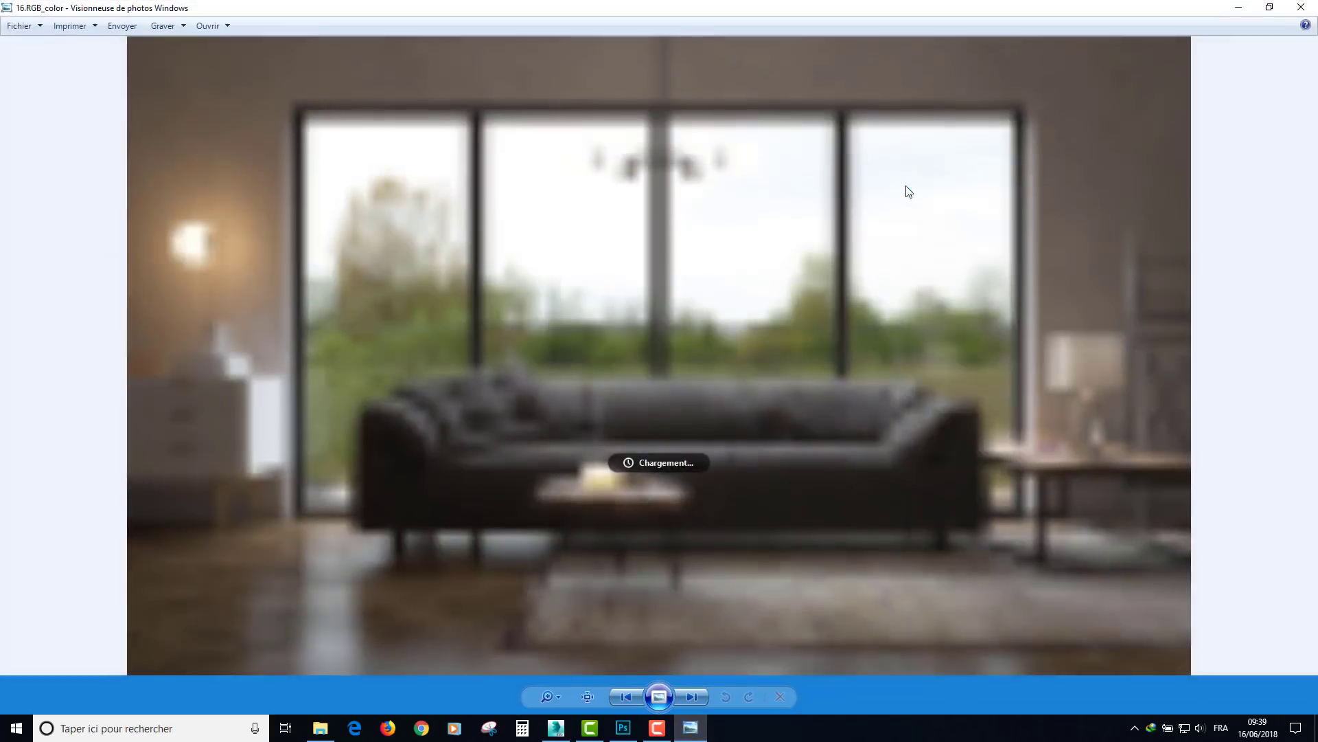
{"action": "right_click", "coordinate": [415, 217]}
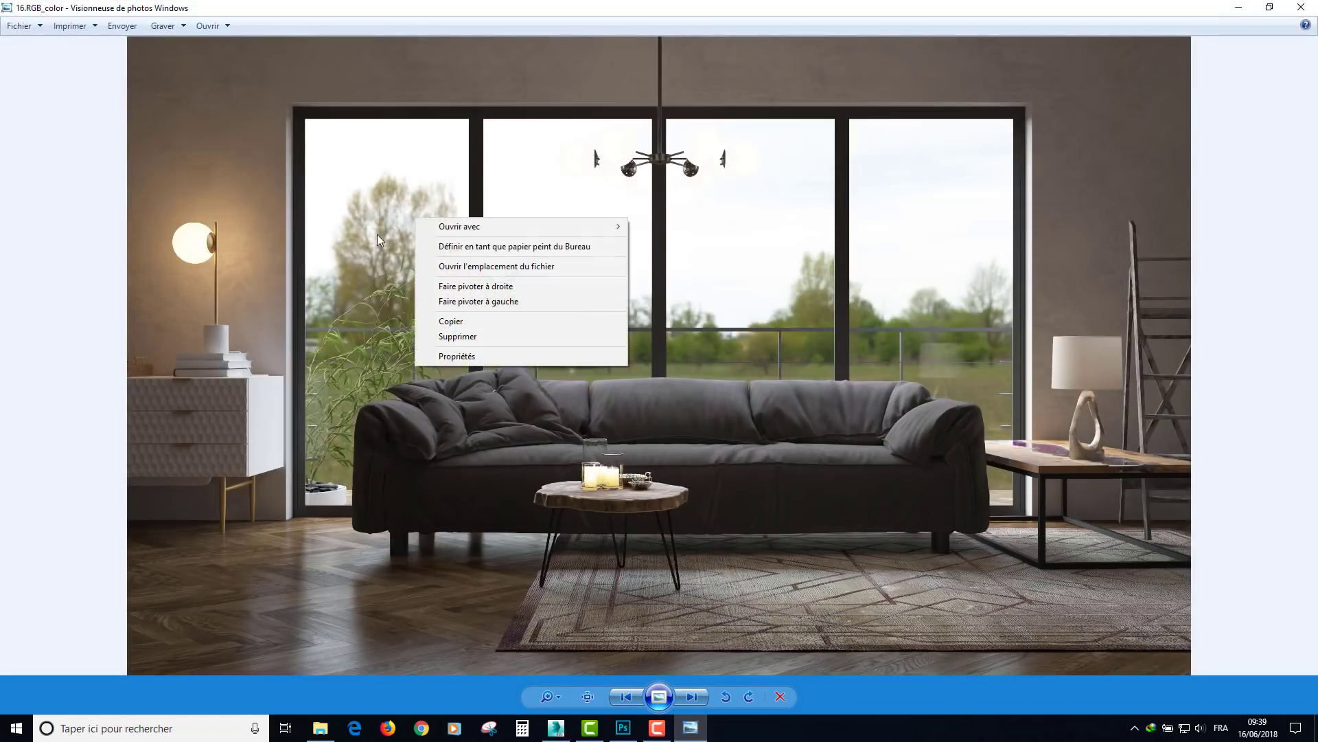
{"action": "left_click", "coordinate": [454, 357]}
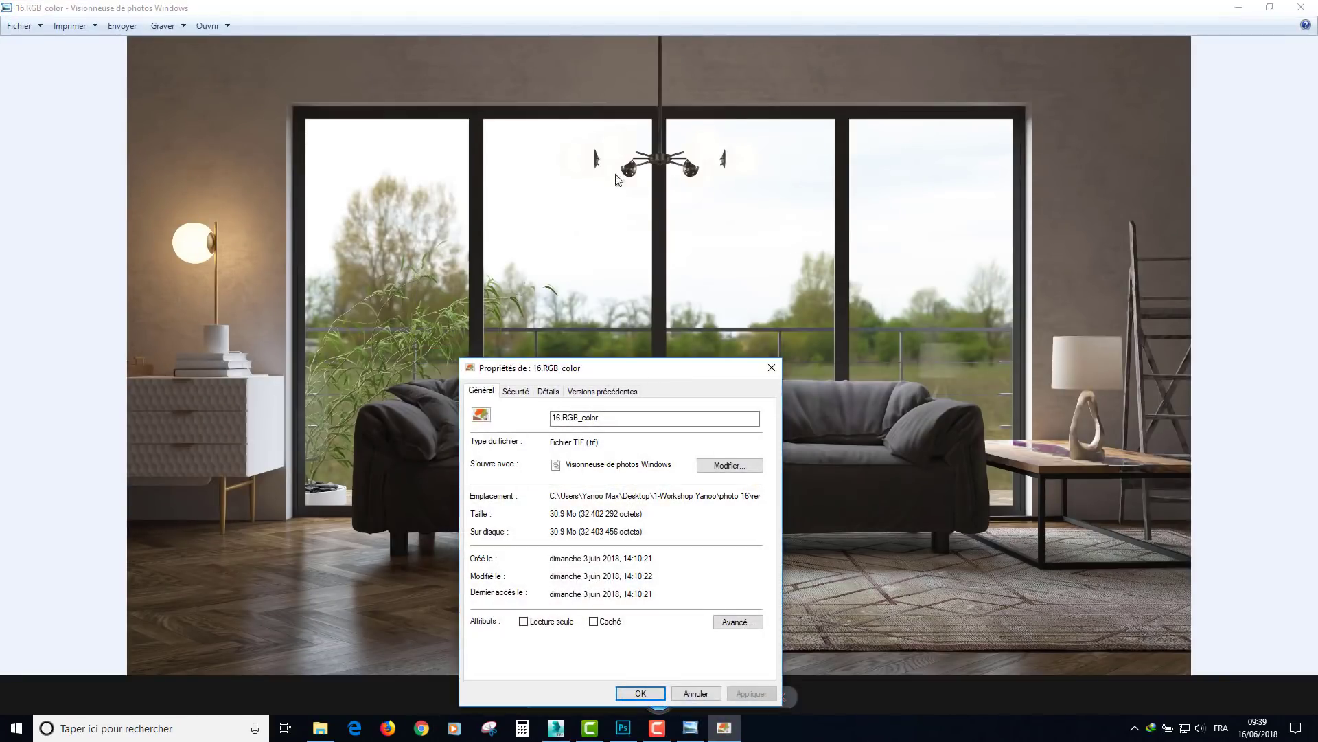
{"action": "left_click_drag", "start_coordinate": [572, 369], "coordinate": [596, 297]}
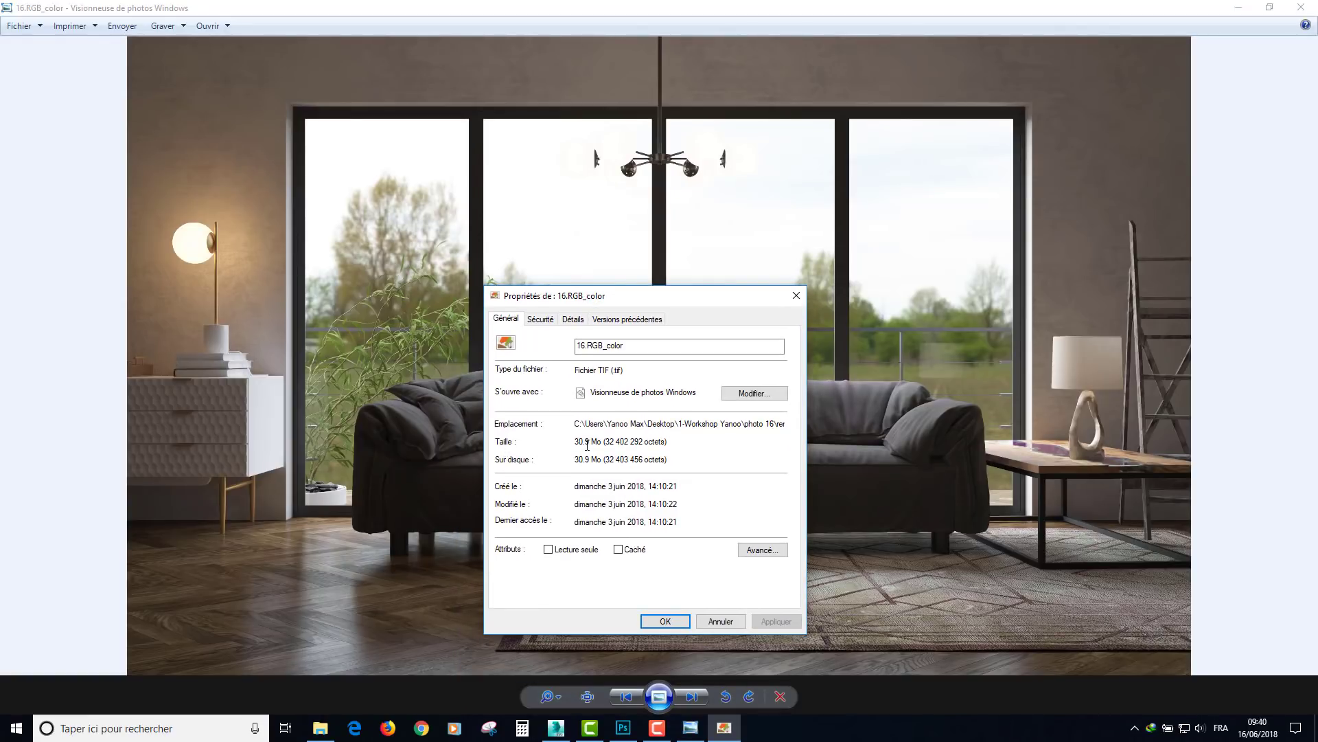
{"action": "left_click", "coordinate": [727, 621]}
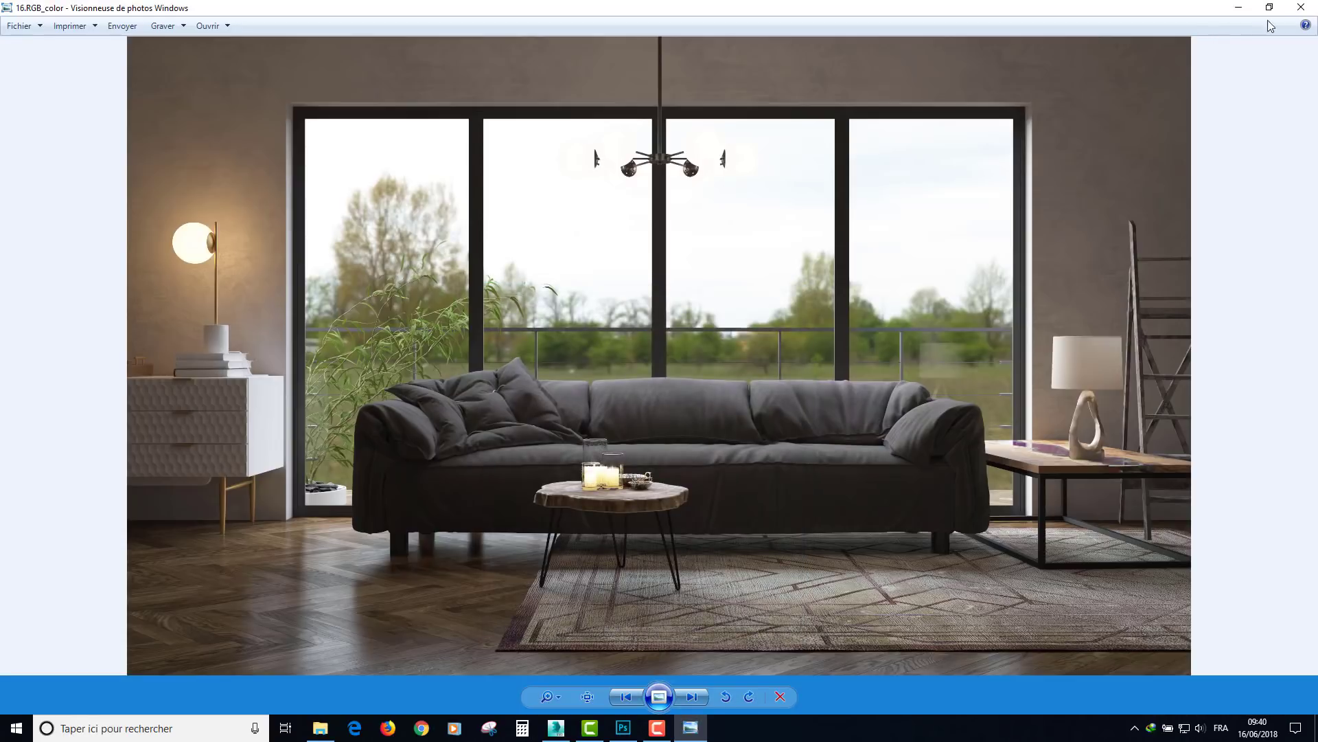
{"action": "left_click", "coordinate": [1299, 8]}
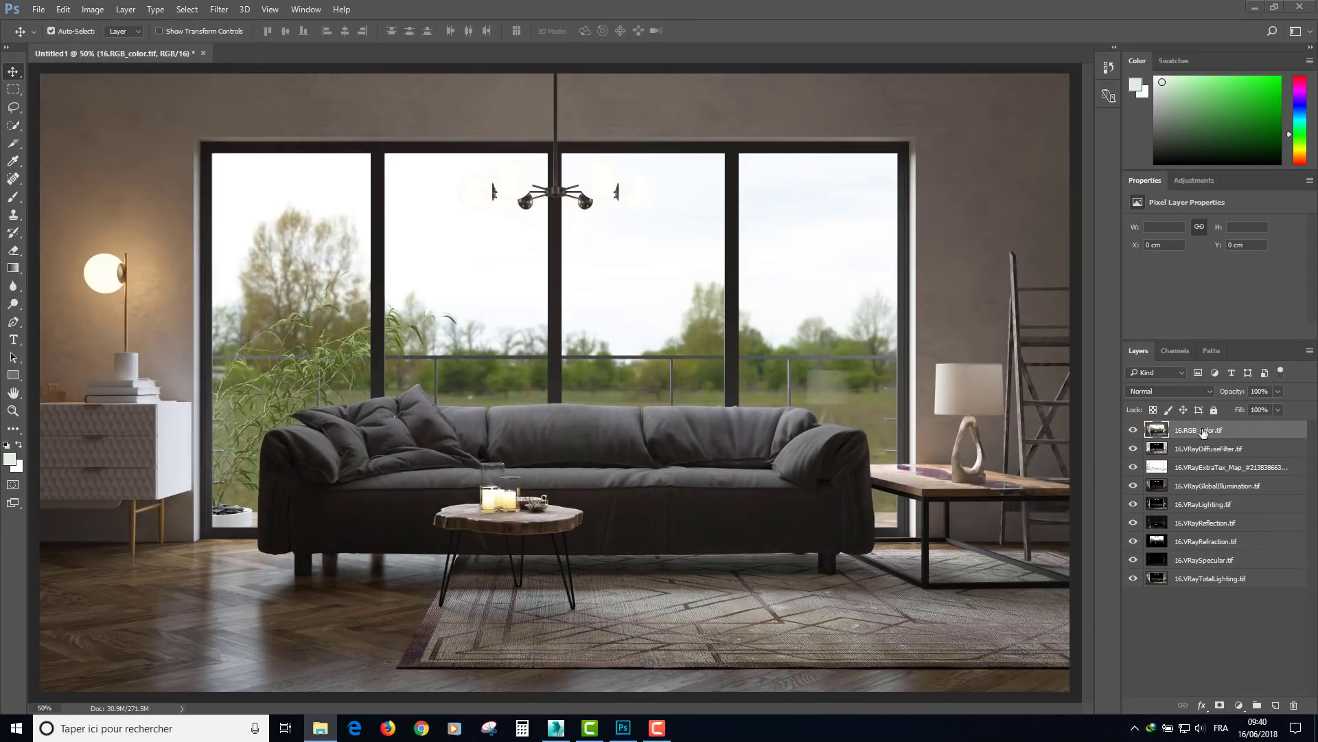
Move 16.RGB_color to the bottom and GlobalIllumination and Lighting above TotalLighting
{"action": "left_click_drag", "start_coordinate": [1203, 431], "coordinate": [1188, 640]}
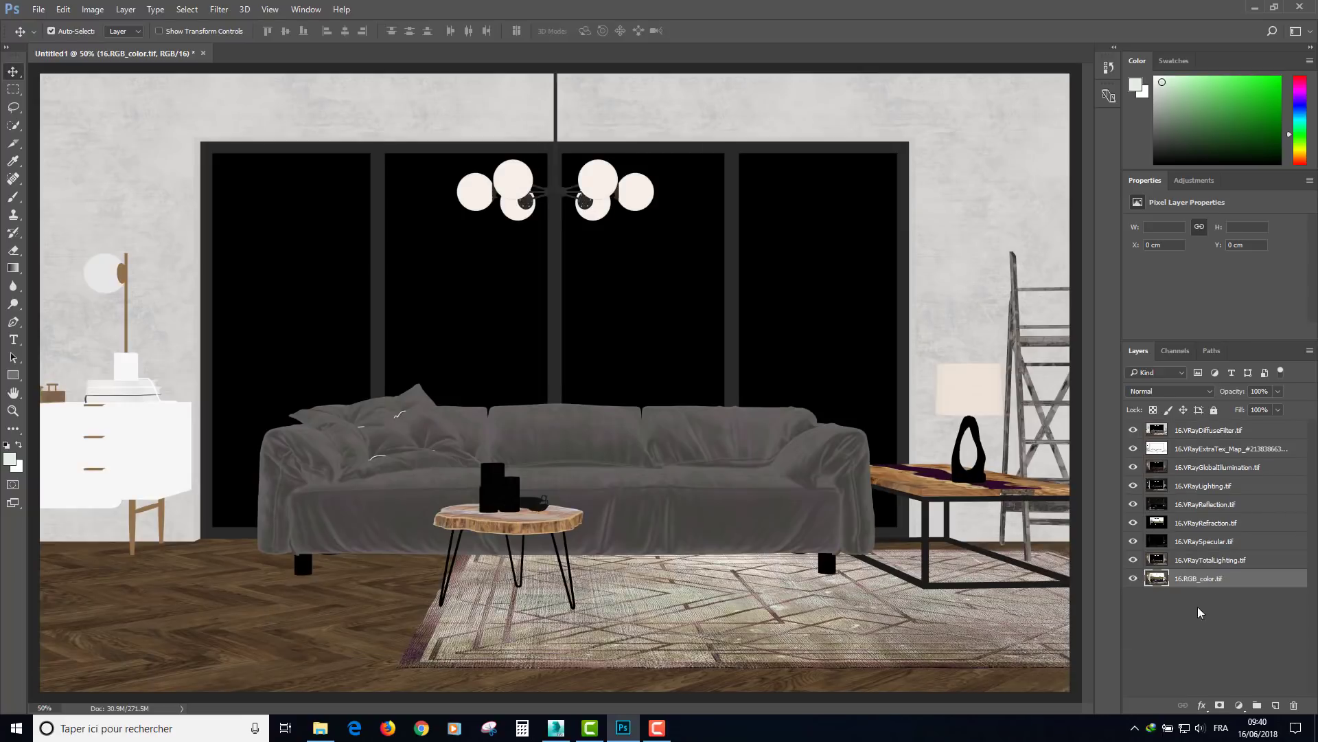
{"action": "left_click", "coordinate": [1214, 472]}
{"action": "left_click_drag", "start_coordinate": [1204, 489], "coordinate": [1204, 545]}
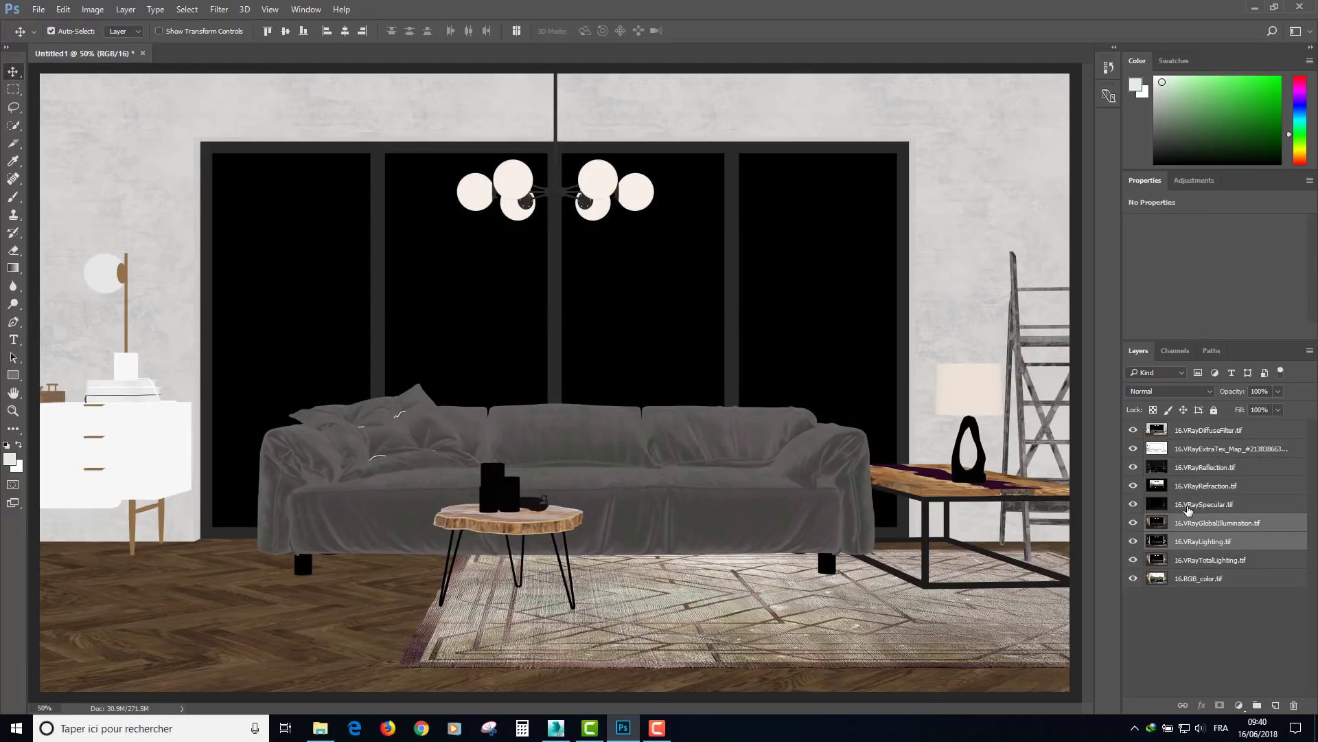
{"action": "left_click", "coordinate": [1203, 568]}
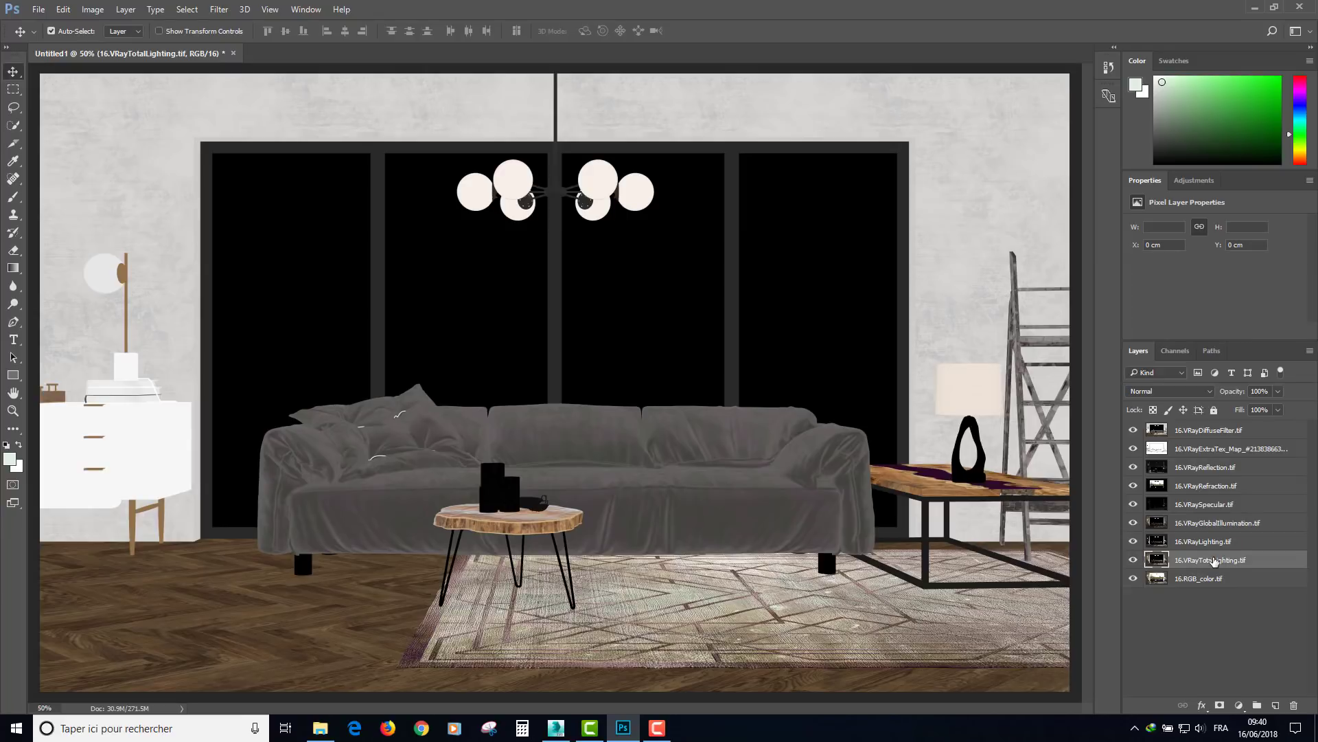
{"action": "left_click", "coordinate": [1210, 616]}
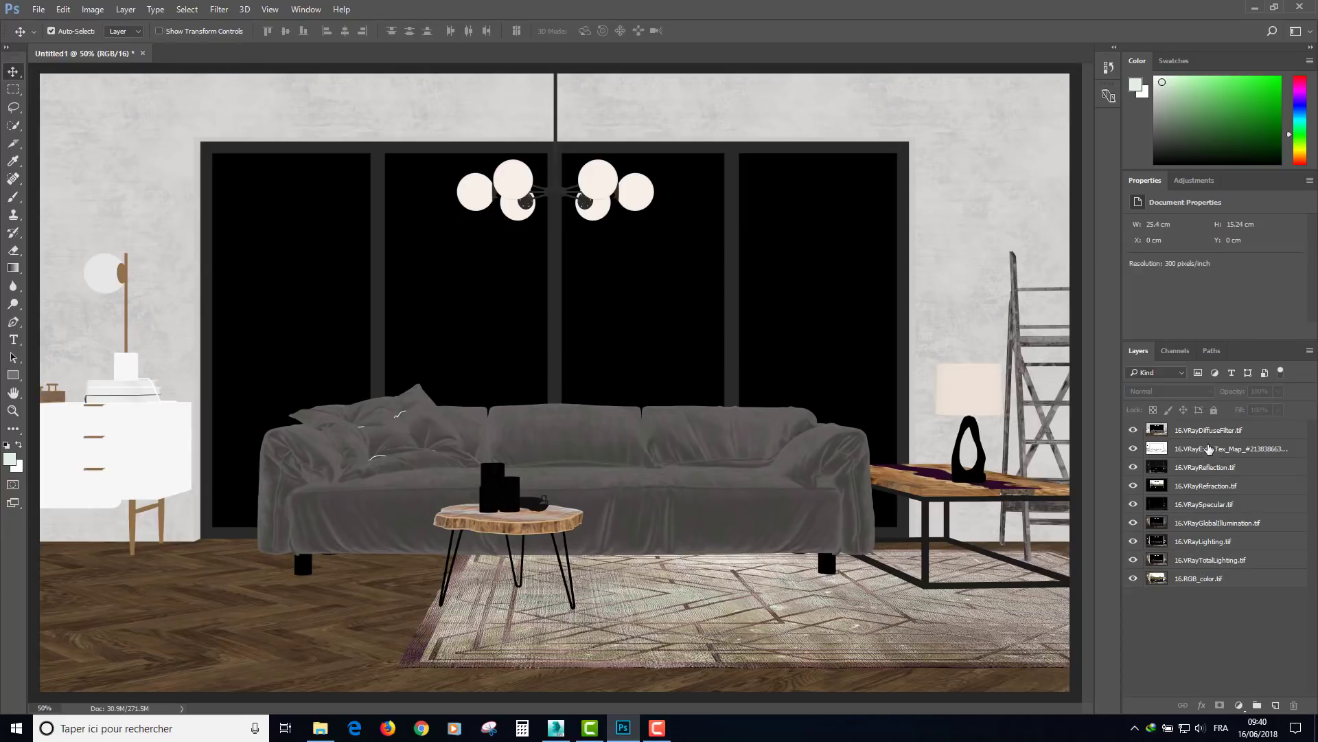
{"action": "left_click_drag", "start_coordinate": [1197, 560], "coordinate": [1186, 564]}
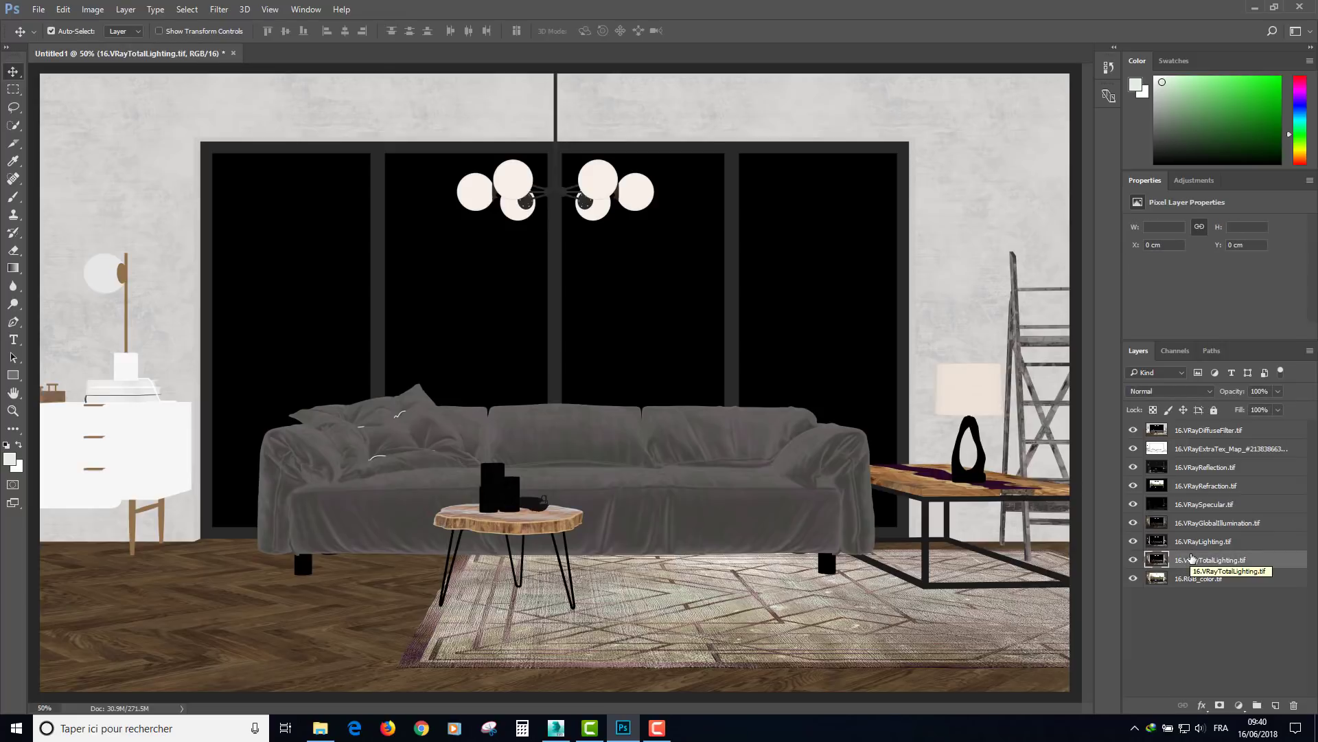
Group the eight VRay pass layers with Ctrl+G and name the group Element
{"action": "left_click", "coordinate": [1192, 542], "text": "ctrl"}
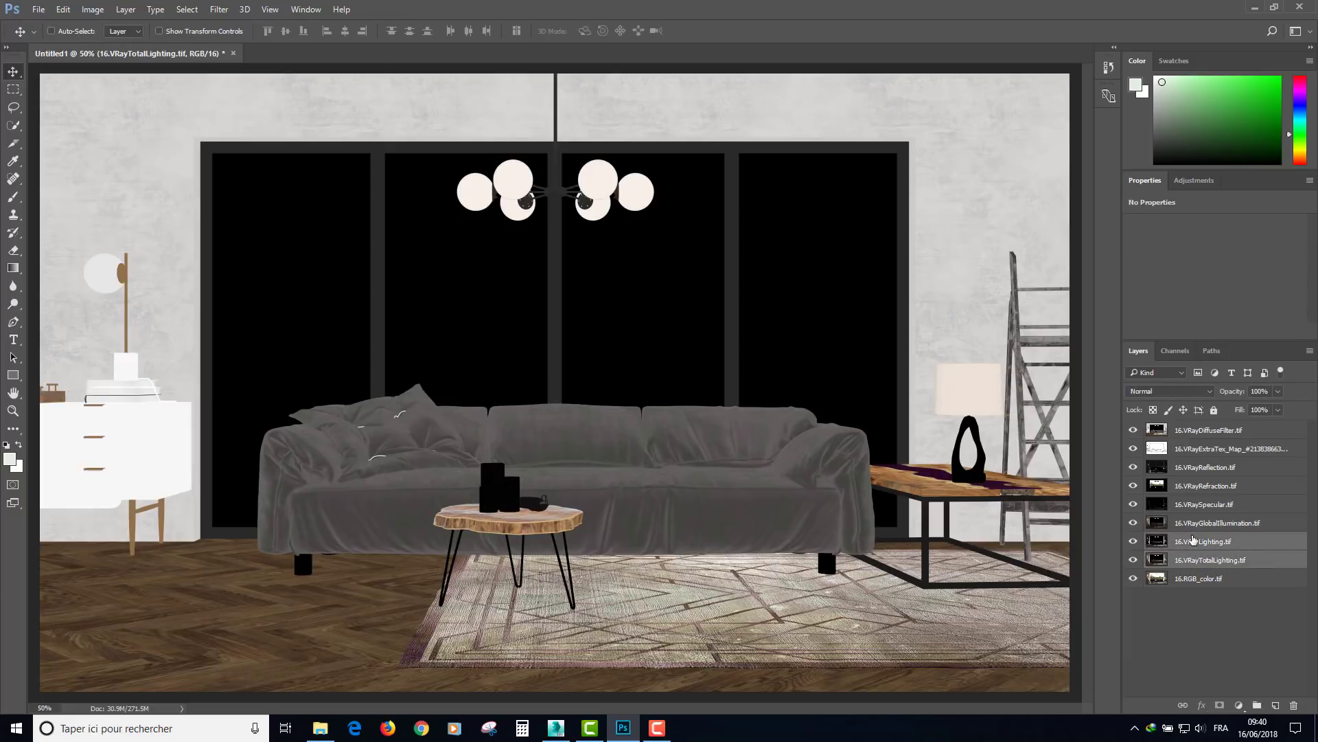
{"action": "left_click", "coordinate": [1197, 504], "text": "ctrl"}
{"action": "left_click", "coordinate": [1196, 467], "text": "ctrl"}
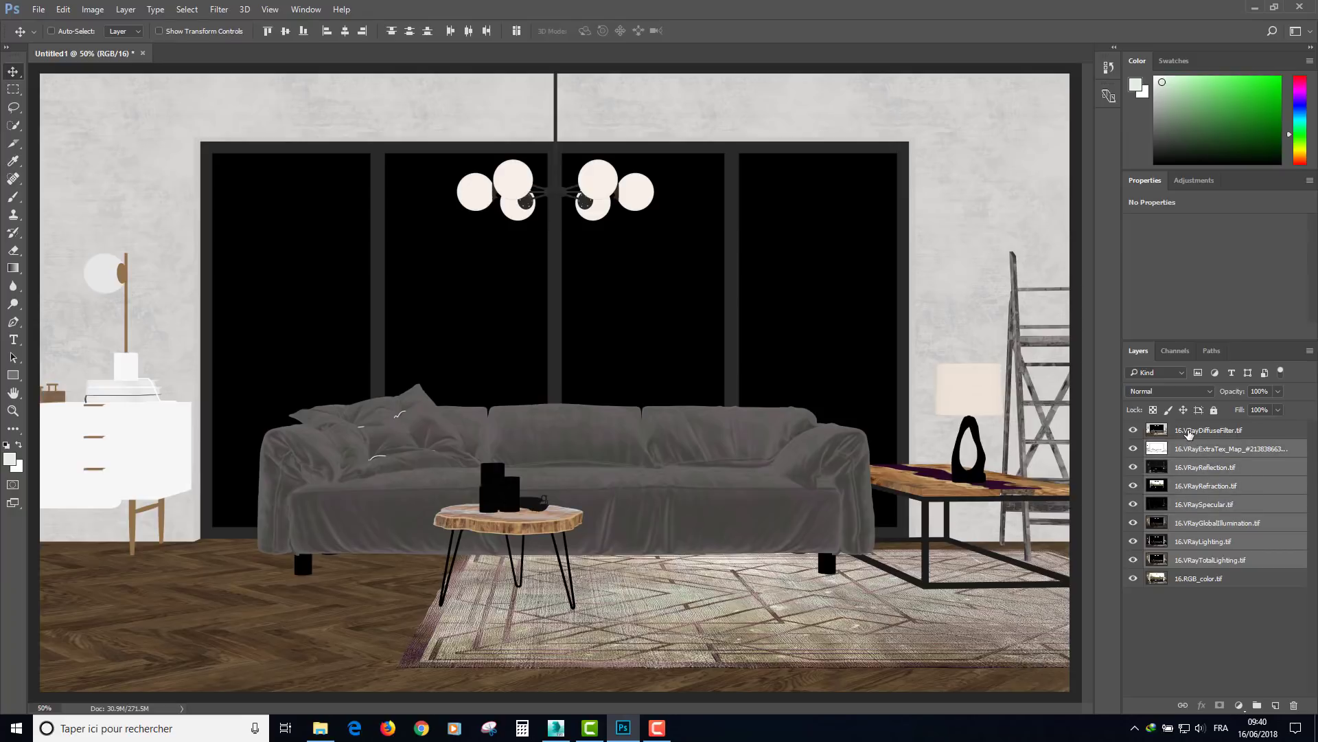
{"action": "left_click", "coordinate": [1189, 431], "text": "ctrl"}
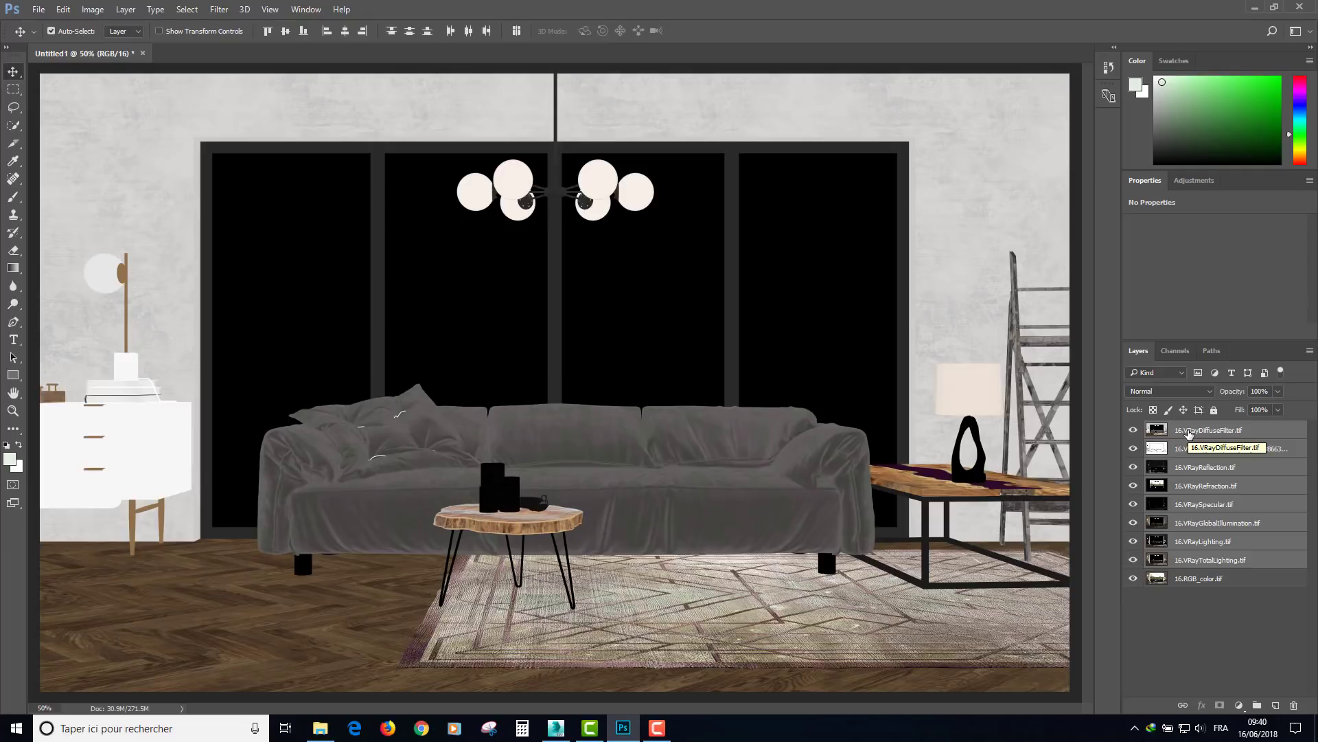
{"action": "key", "text": "ctrl+g"}
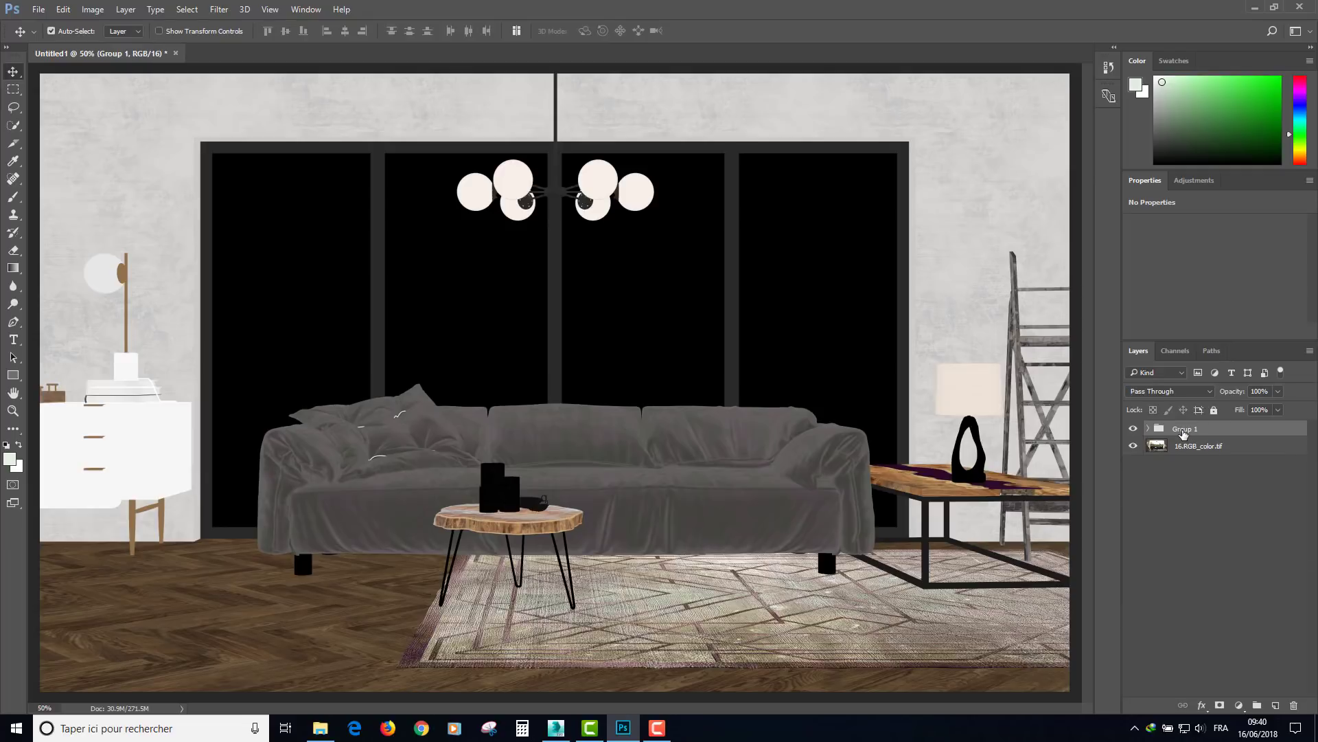
{"action": "double_click", "coordinate": [1183, 430]}
{"action": "type", "text": "Eleme"}
{"action": "left_click", "coordinate": [1194, 506]}
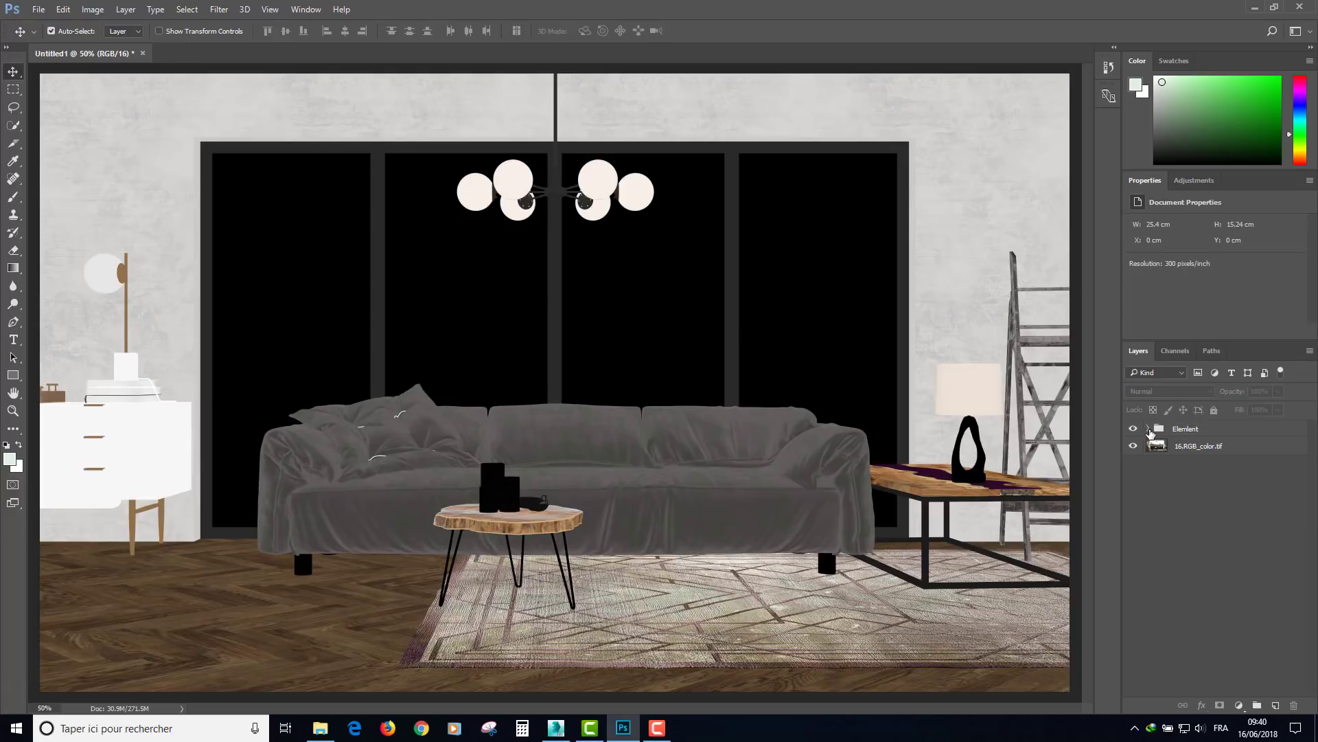
{"action": "left_click", "coordinate": [1149, 429]}
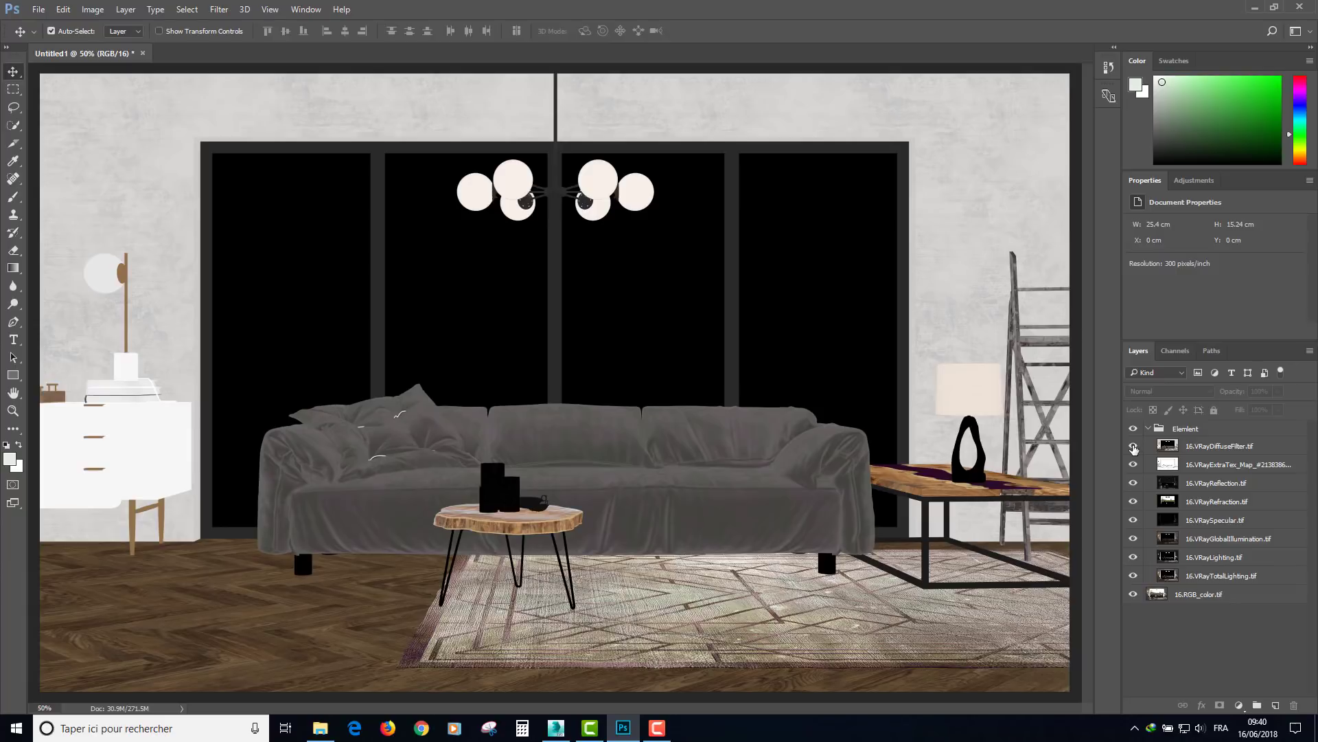
Hide all VRay passes except 16.VRayTotalLighting.tif, leaving that layer visible and selected
{"action": "mouse_move", "coordinate": [1134, 447]}
{"action": "left_mouse_down"}
{"action": "mouse_move", "coordinate": [1133, 522]}
{"action": "mouse_move", "coordinate": [1165, 572]}
{"action": "left_mouse_up"}
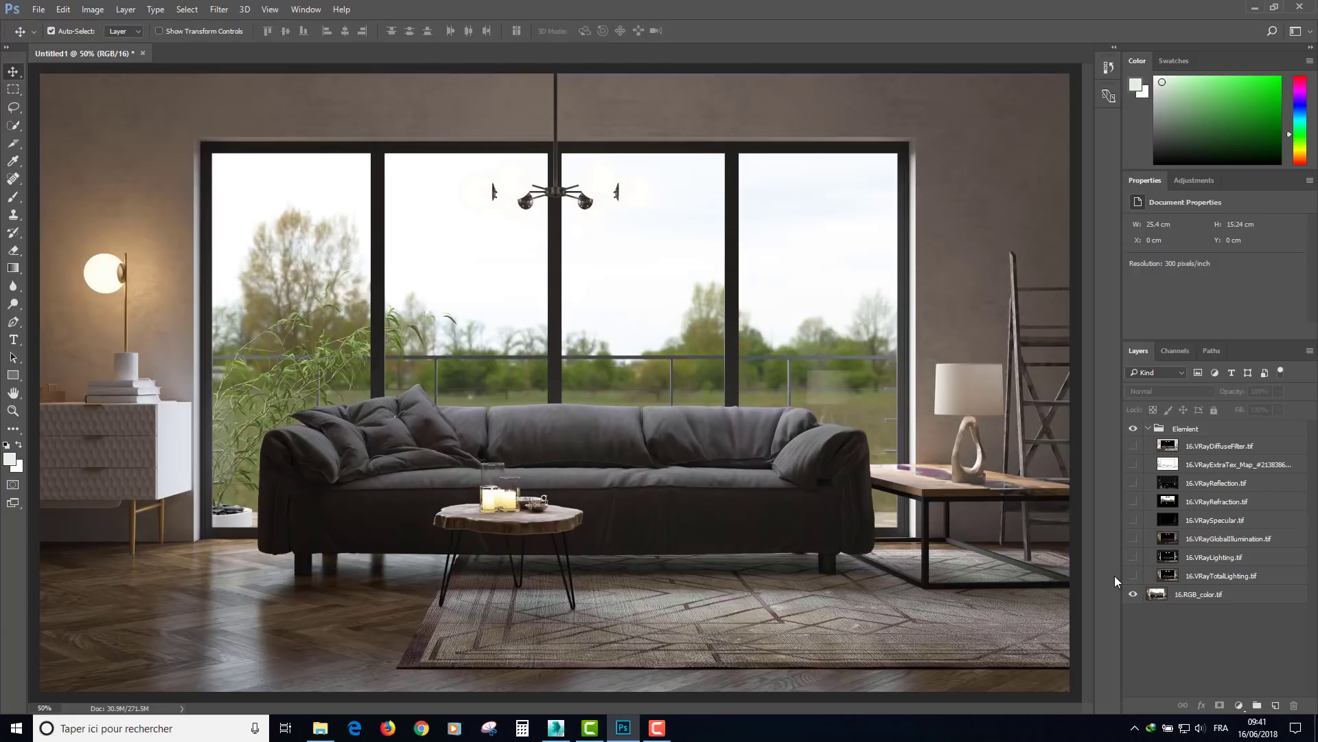
{"action": "left_click", "coordinate": [1133, 577]}
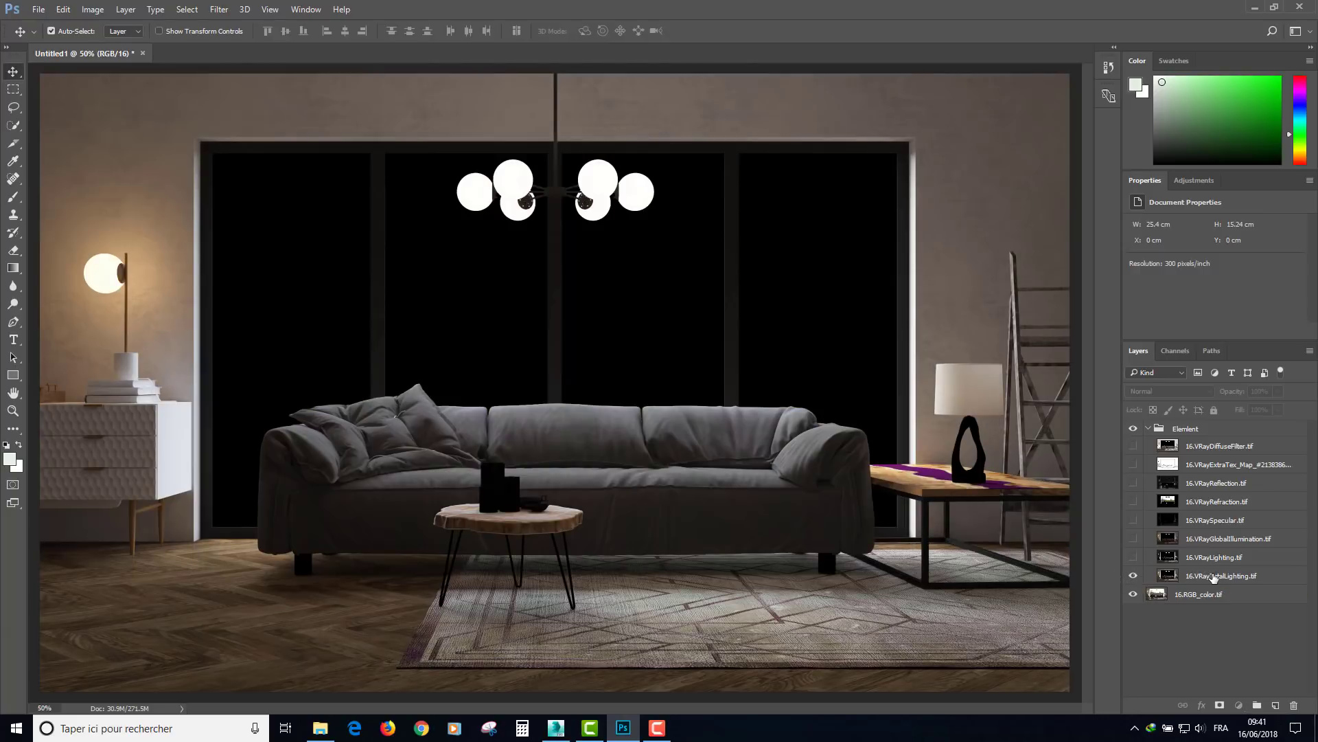
{"action": "left_click", "coordinate": [1208, 575]}
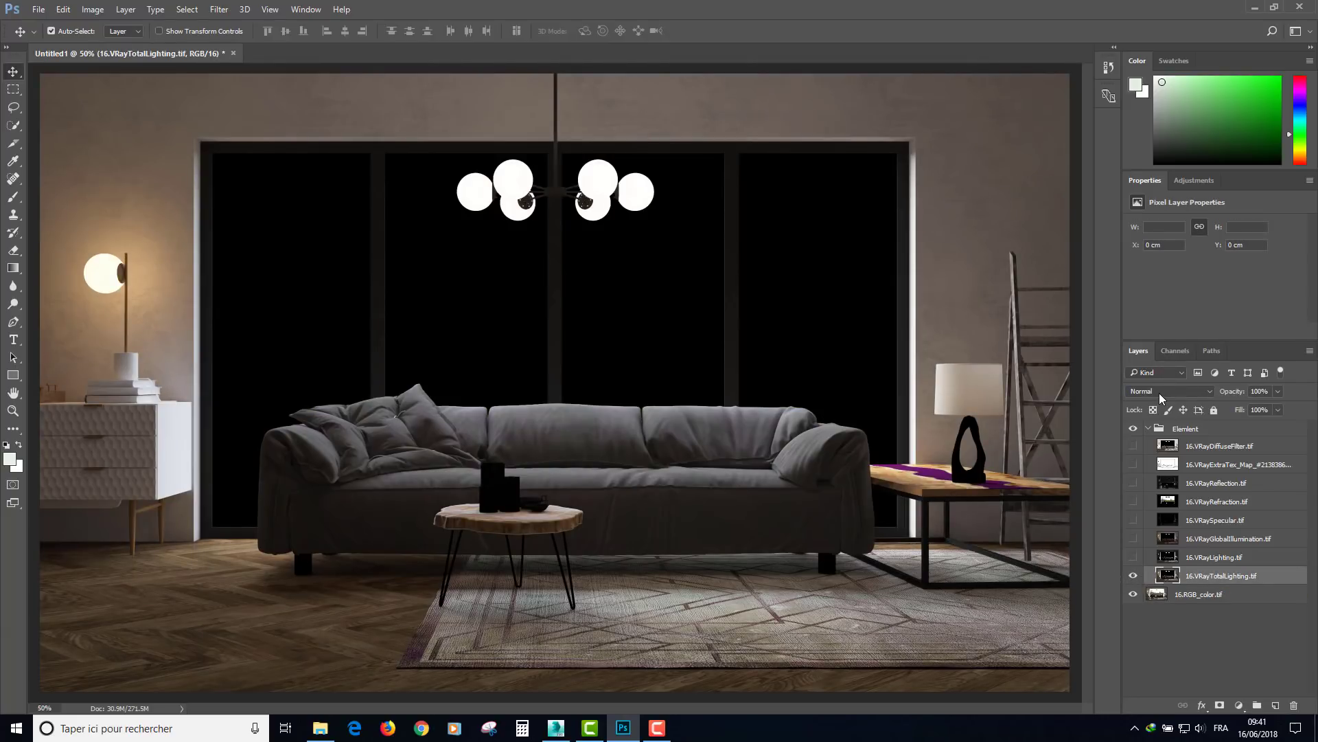
Set 16.VRayTotalLighting.tif to Soft Light blend mode and toggle it to compare
{"action": "left_click", "coordinate": [1160, 393]}
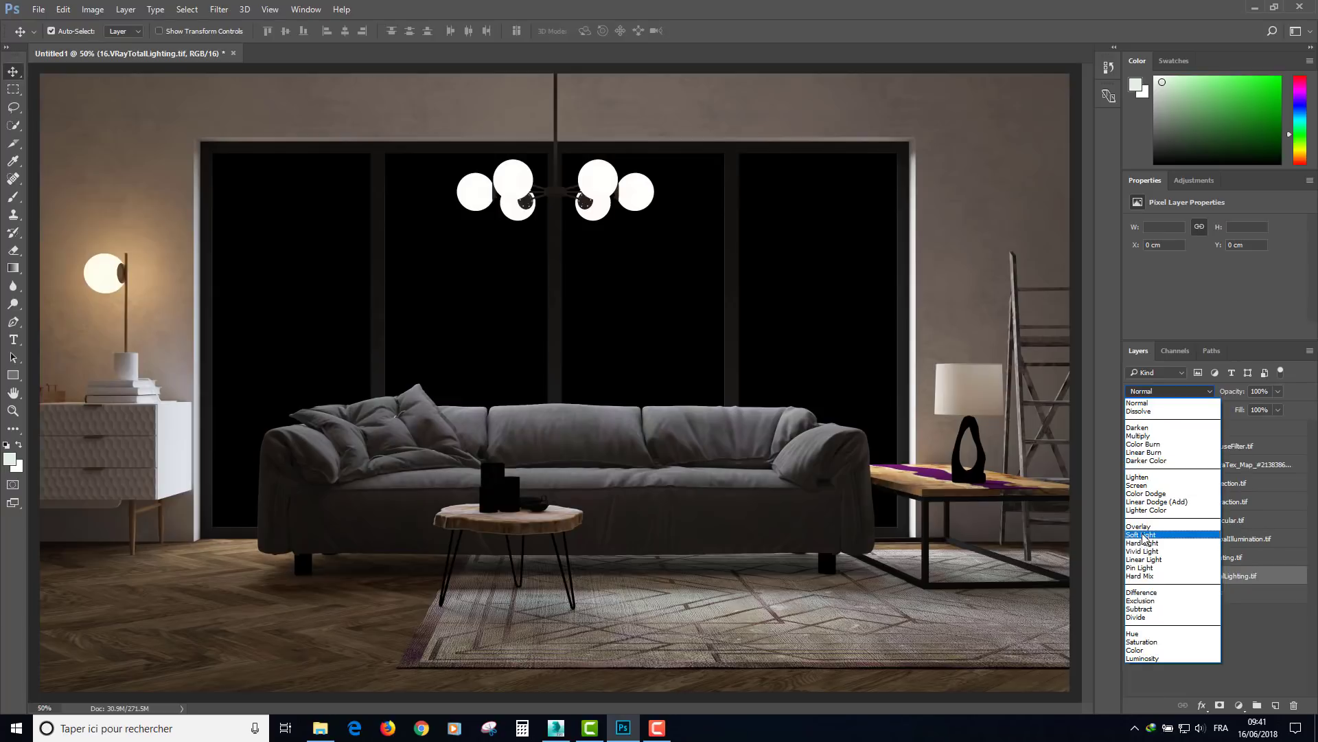
{"action": "left_click", "coordinate": [1144, 536]}
{"action": "left_click", "coordinate": [1133, 576]}
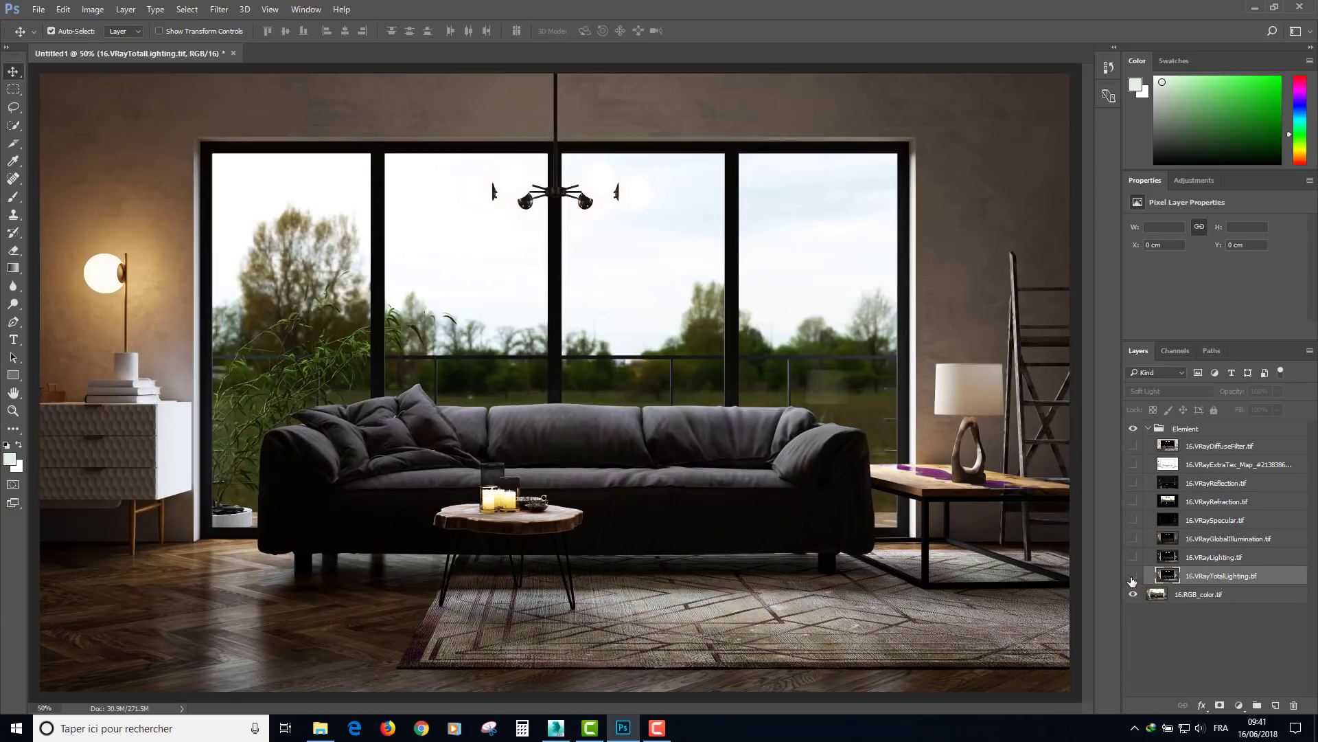
{"action": "left_click", "coordinate": [1132, 580]}
{"action": "left_click", "coordinate": [1132, 580]}
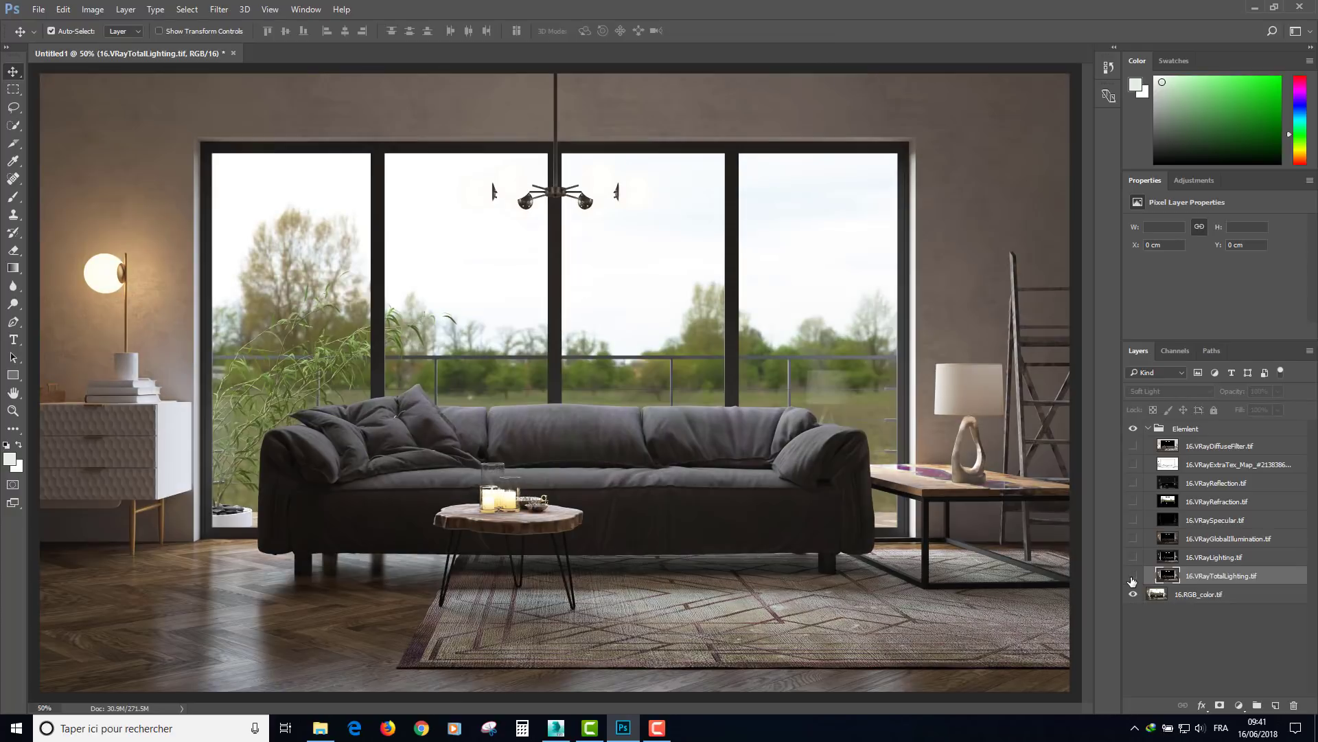
{"action": "left_click", "coordinate": [1131, 580]}
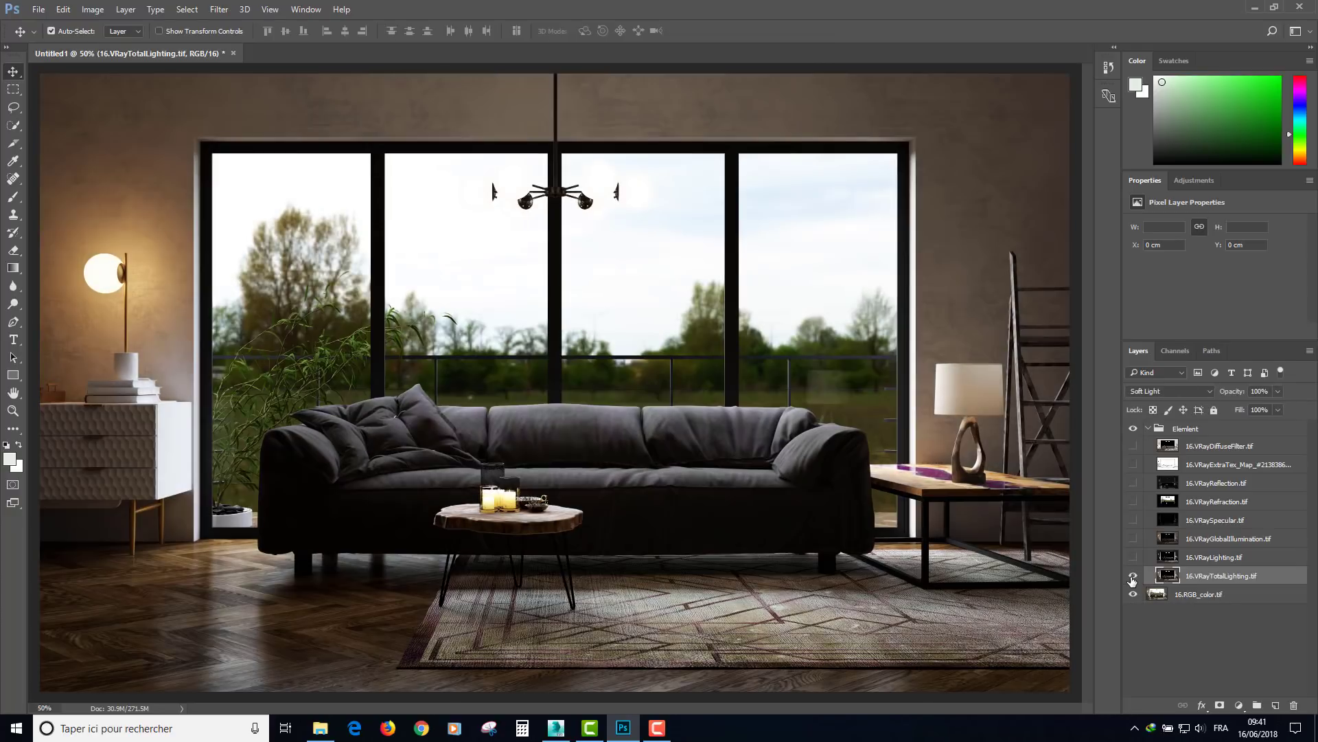
{"action": "left_click", "coordinate": [1133, 577]}
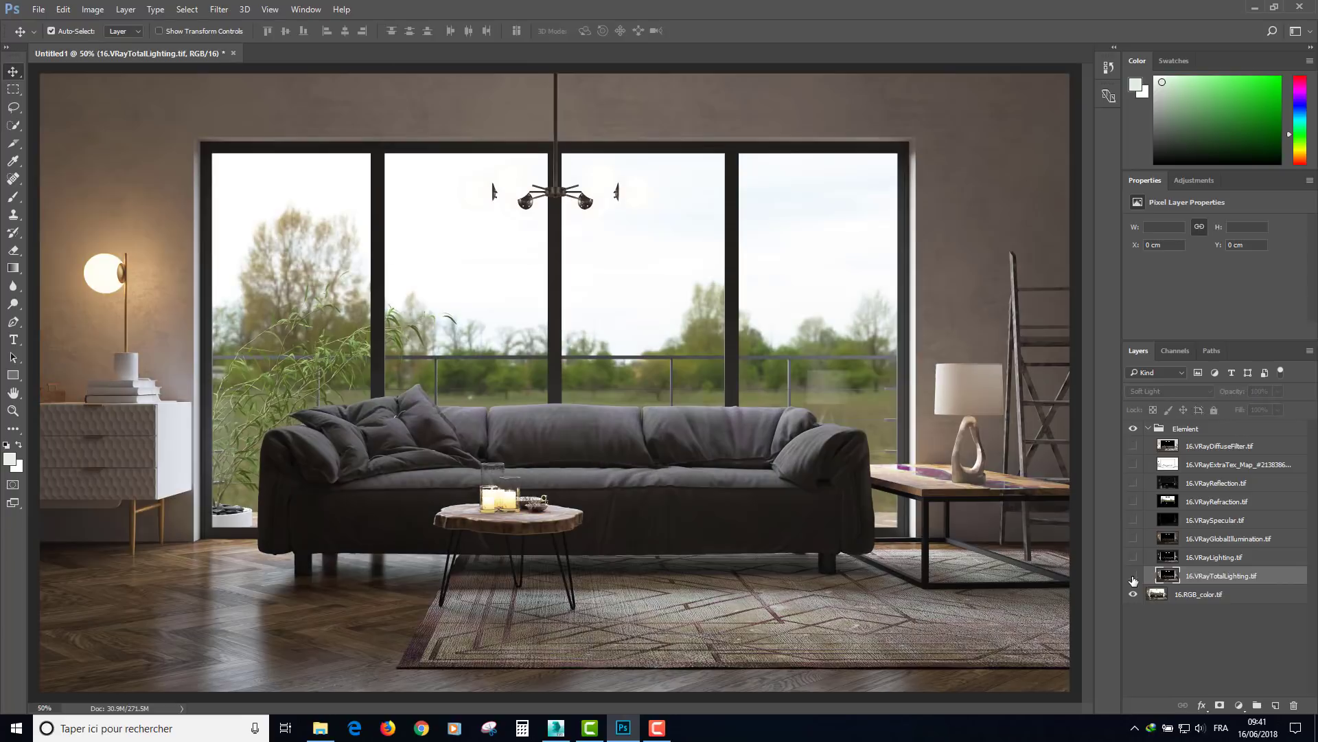
{"action": "left_click", "coordinate": [1133, 577]}
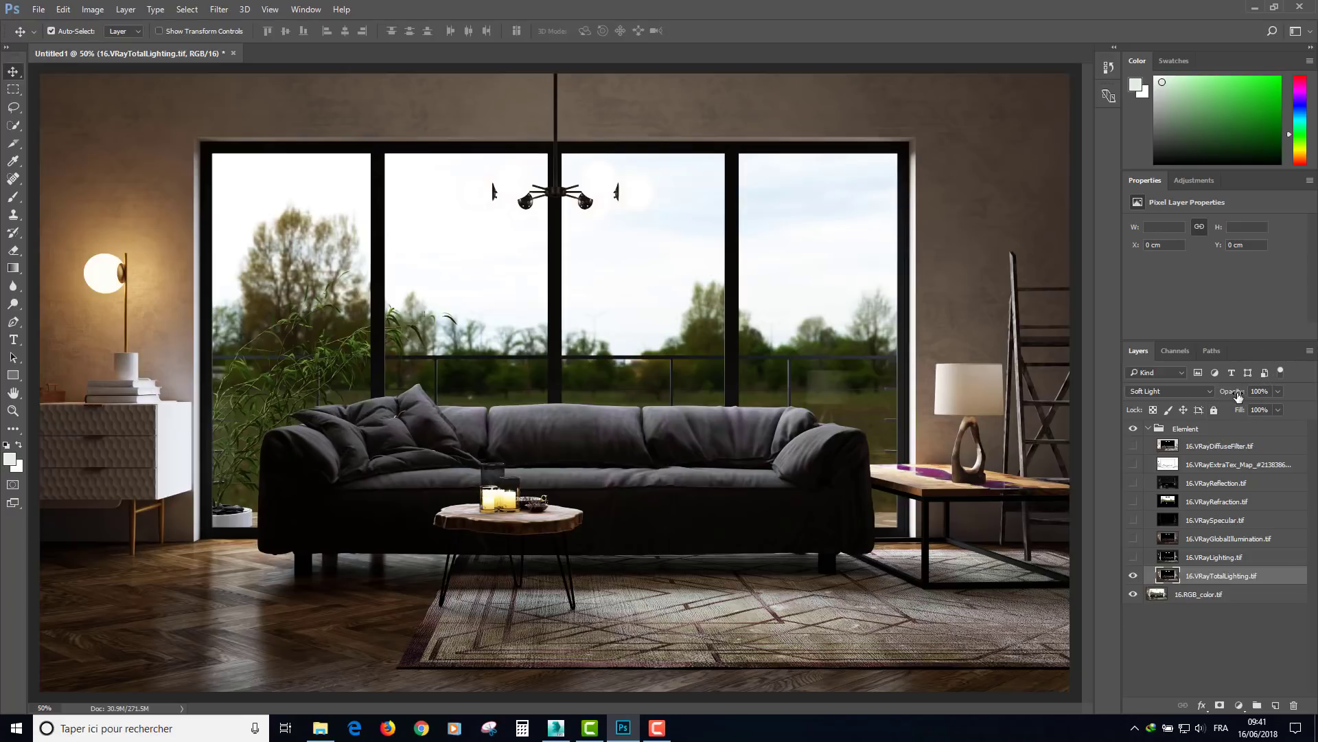
Lower the TotalLighting layer's opacity to 23% and toggle it to compare
{"action": "mouse_move", "coordinate": [1241, 395]}
{"action": "left_mouse_down"}
{"action": "mouse_move", "coordinate": [1175, 397]}
{"action": "mouse_move", "coordinate": [1191, 397]}
{"action": "left_mouse_up"}
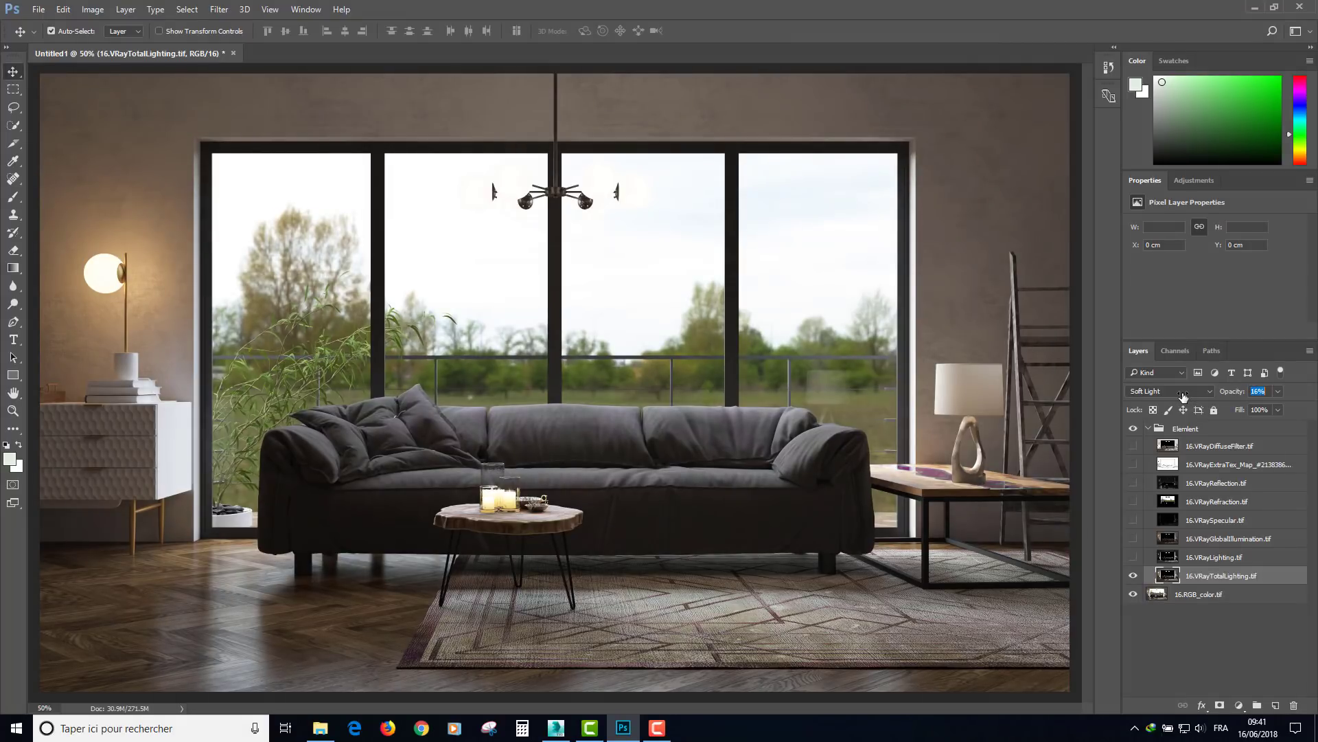
{"action": "left_click_drag", "start_coordinate": [1182, 396], "coordinate": [1171, 396]}
{"action": "left_click", "coordinate": [1133, 576]}
{"action": "left_click", "coordinate": [1134, 577]}
{"action": "left_click", "coordinate": [1134, 577]}
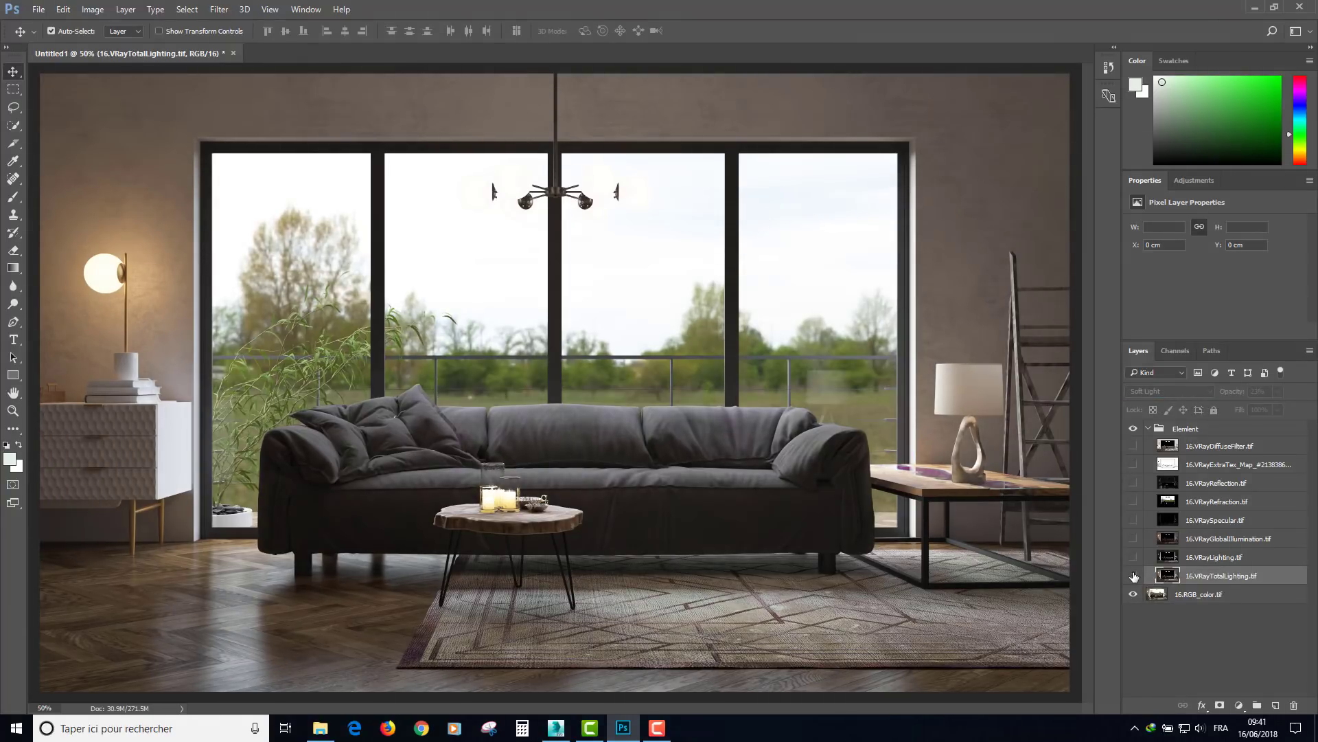
Show the 16.VRayLighting.tif pass in Soft Light with 12 entered as its opacity
{"action": "left_click", "coordinate": [1193, 561]}
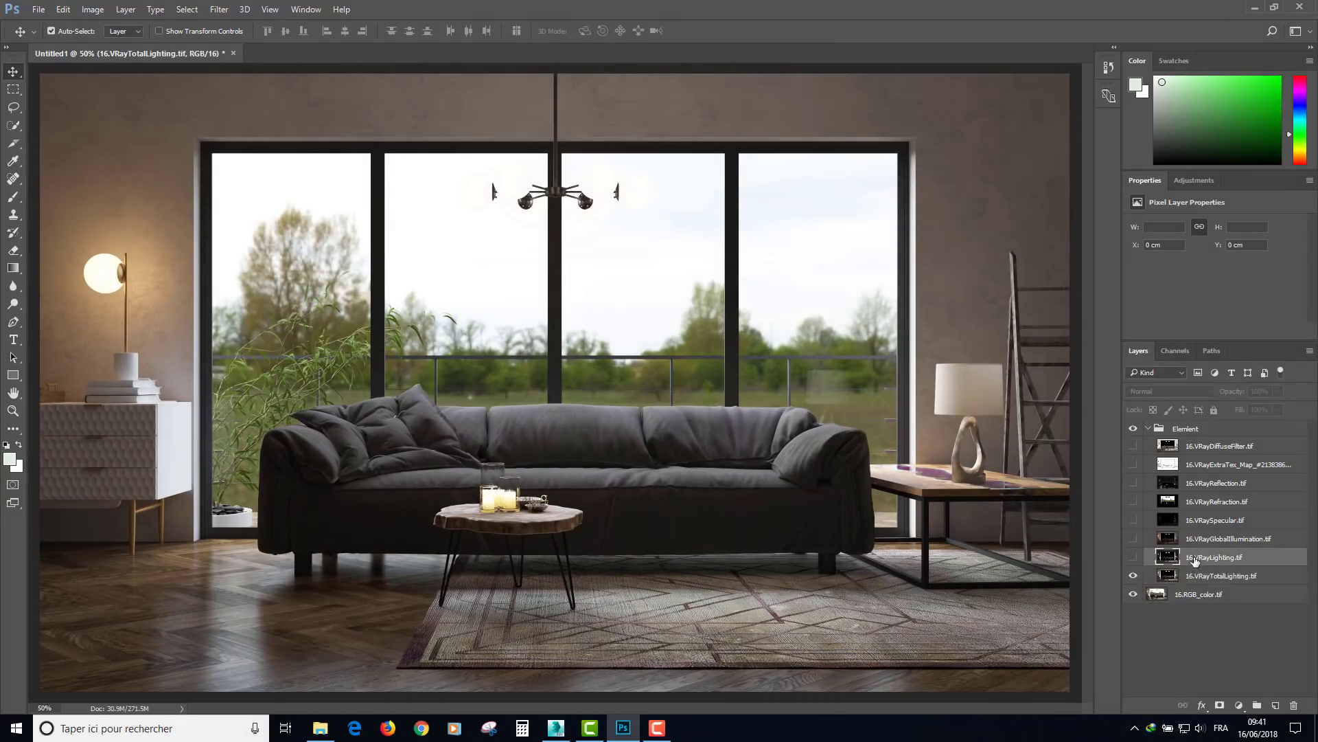
{"action": "left_click", "coordinate": [1134, 557]}
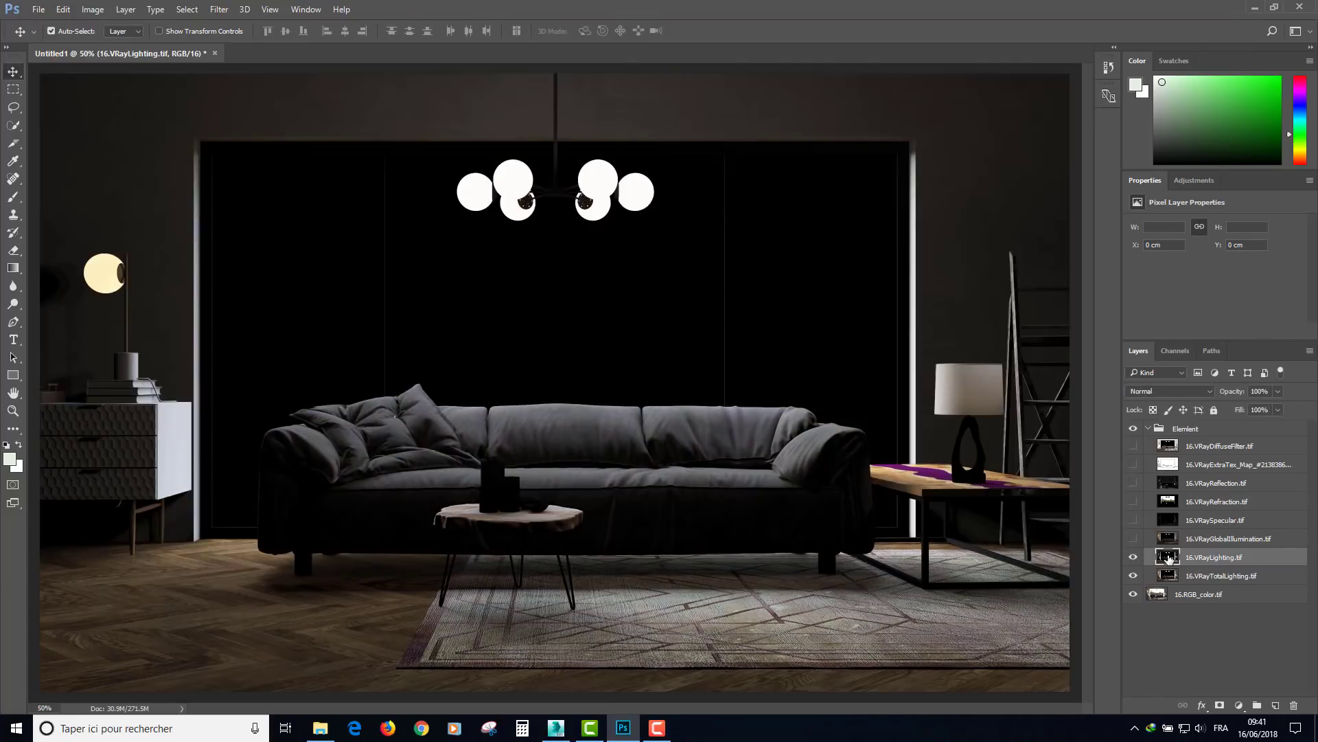
{"action": "left_click", "coordinate": [1159, 390]}
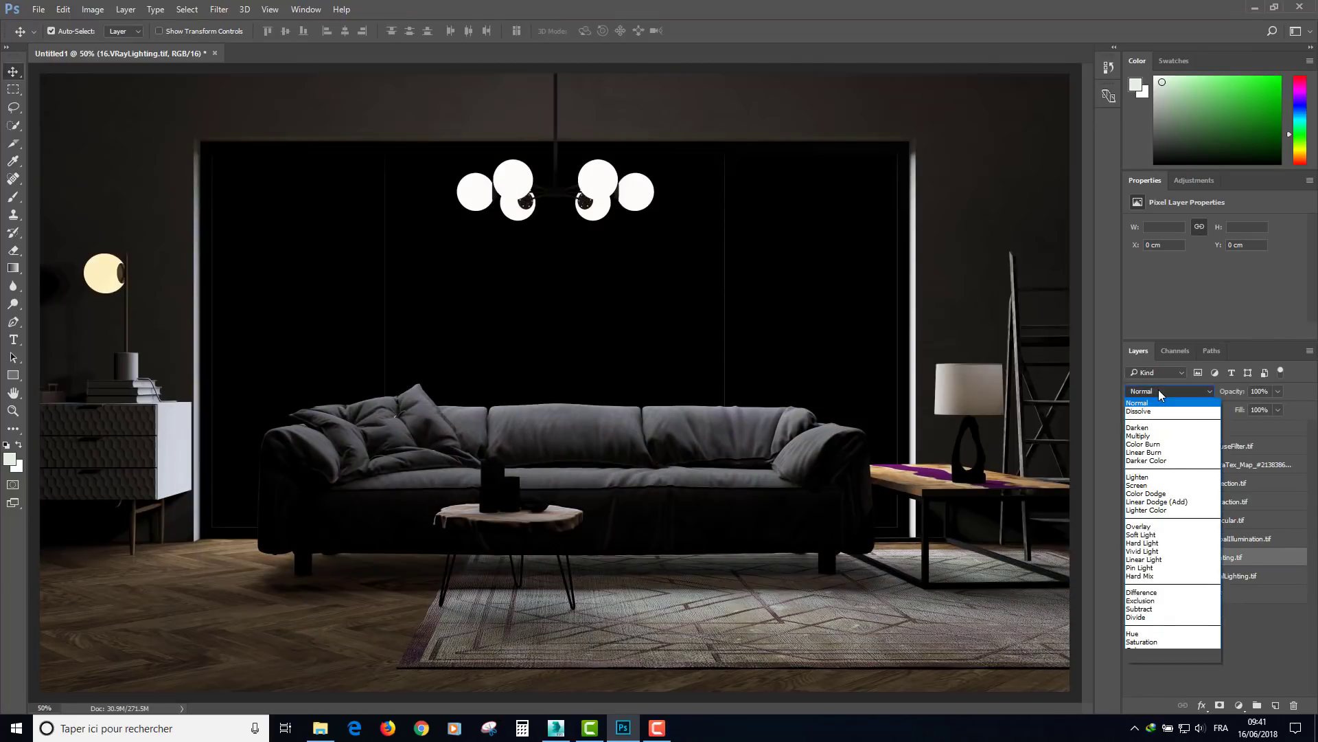
{"action": "left_click", "coordinate": [1138, 535]}
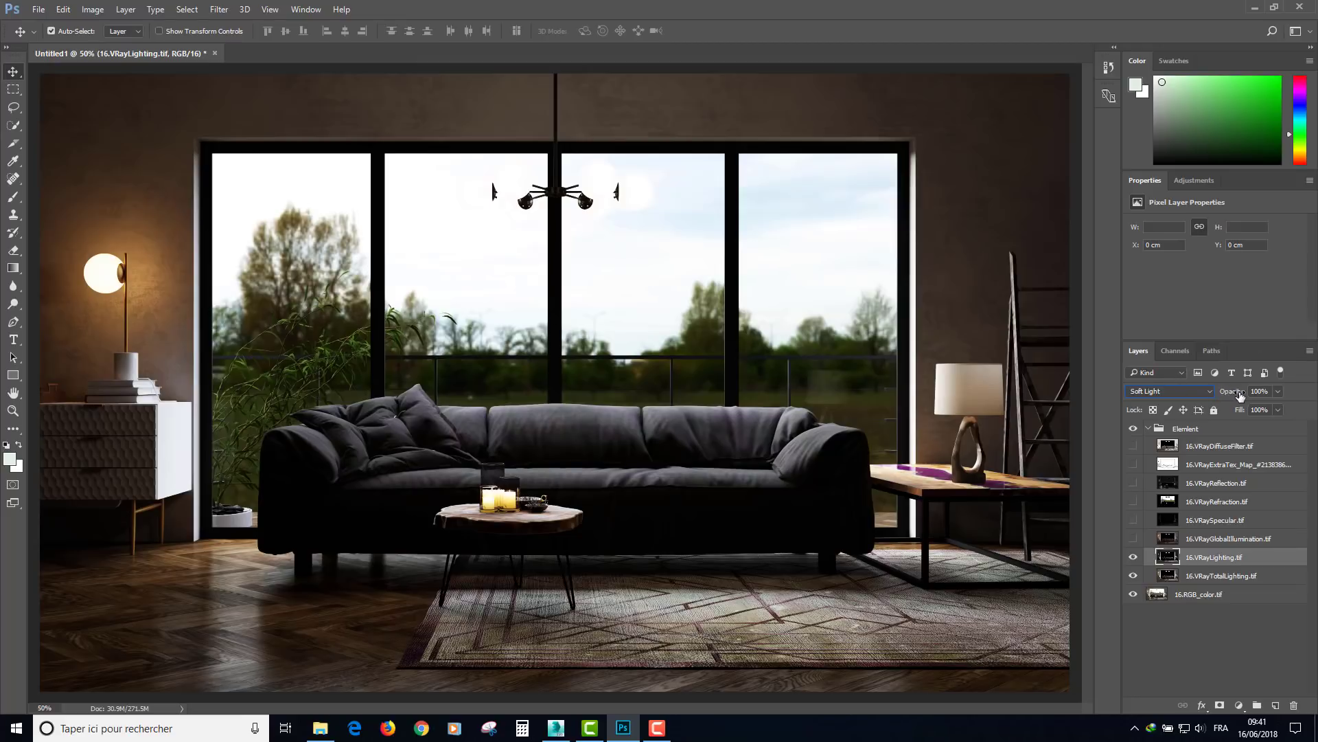
{"action": "left_click", "coordinate": [1262, 392]}
{"action": "type", "text": "12"}
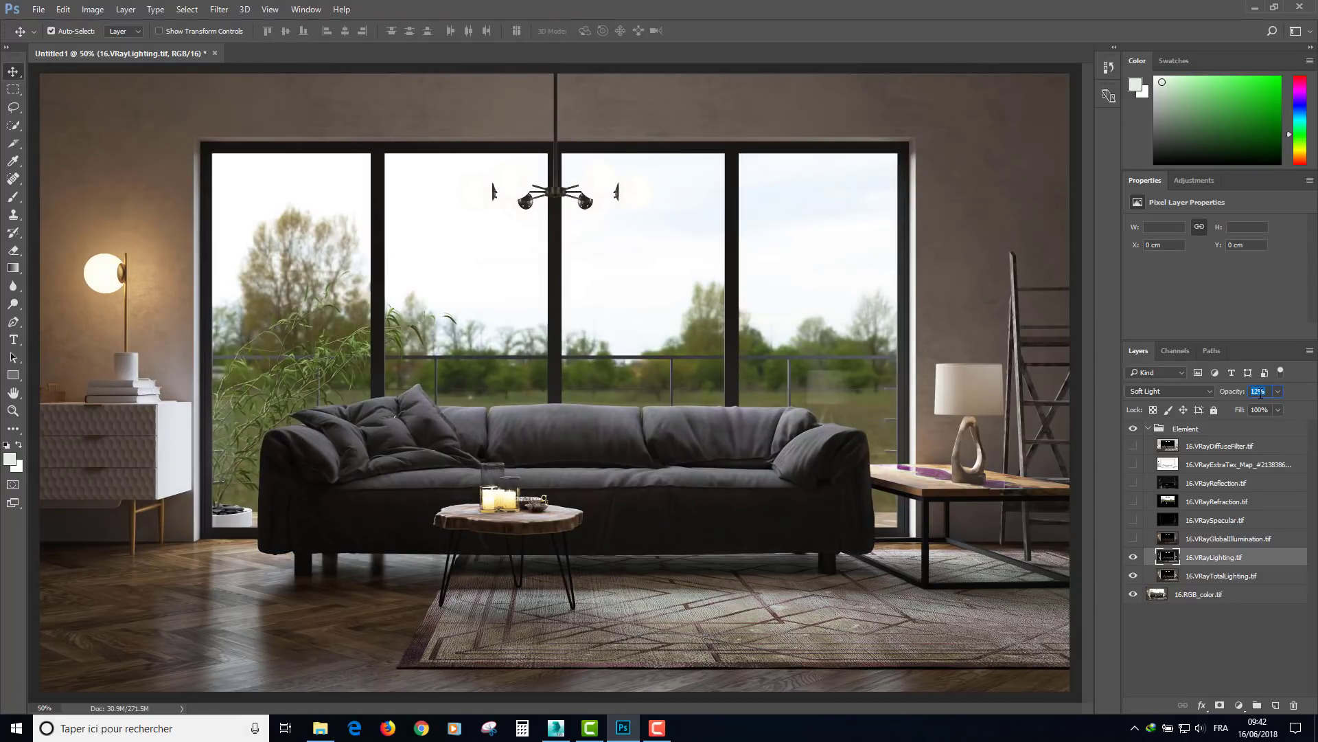
{"action": "left_click", "coordinate": [1133, 557]}
{"action": "left_click", "coordinate": [1133, 557]}
Turn on 16.VRayGlobalIllumination.tif and blend it in Soft Light at 22% opacity
{"action": "left_click", "coordinate": [1201, 543]}
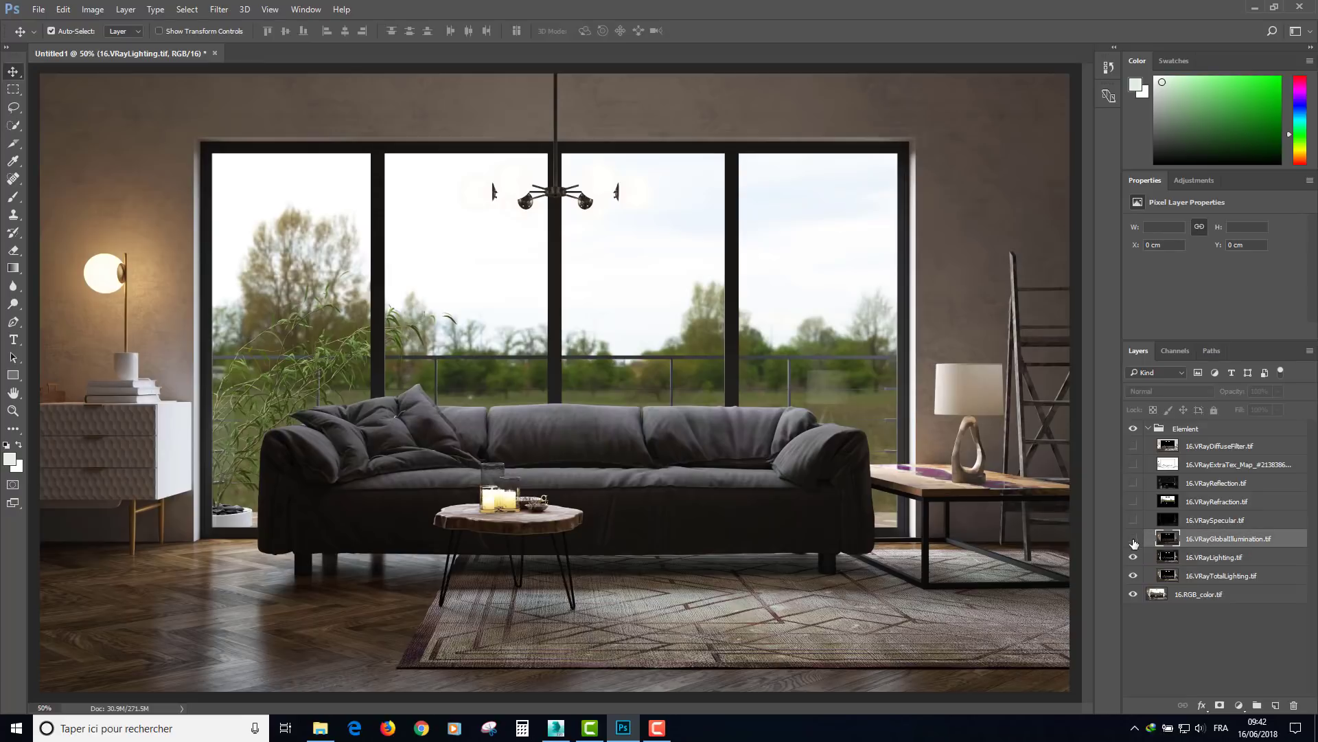
{"action": "left_click", "coordinate": [1133, 538]}
{"action": "left_click", "coordinate": [1168, 390]}
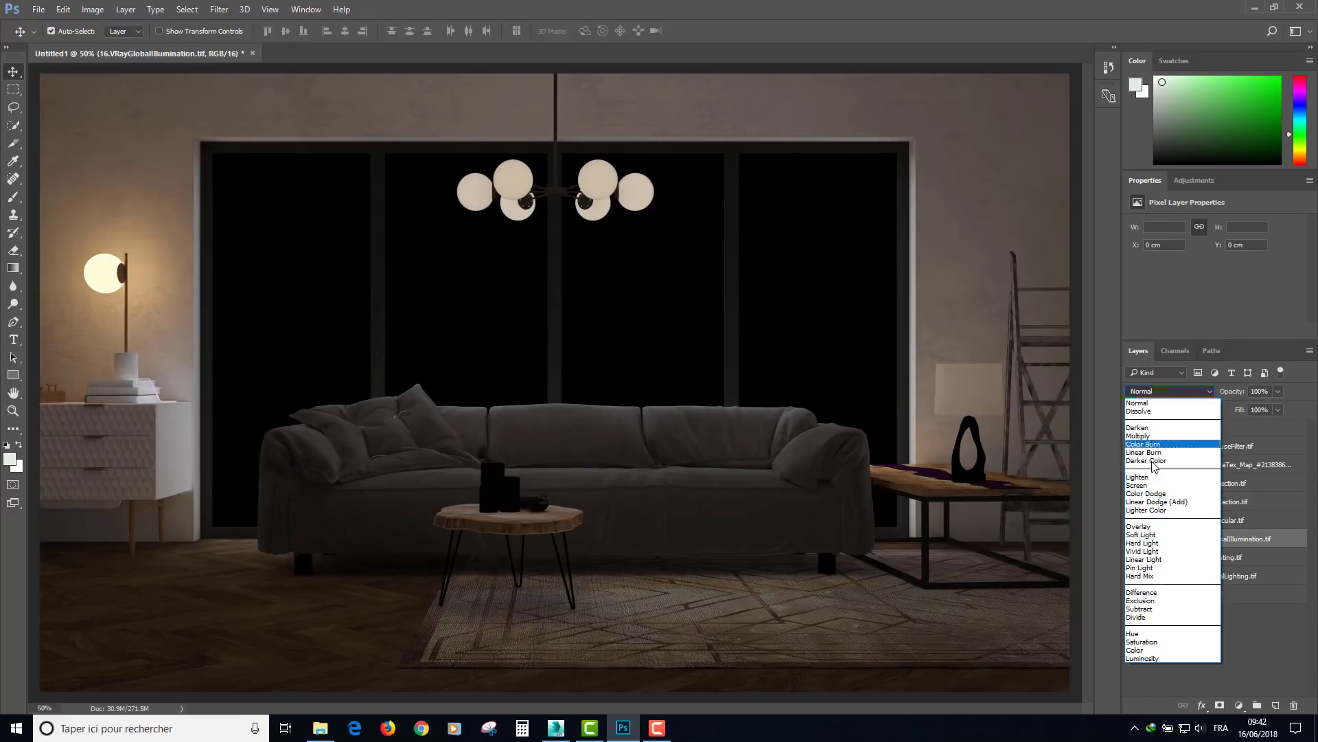
{"action": "left_click", "coordinate": [1140, 535]}
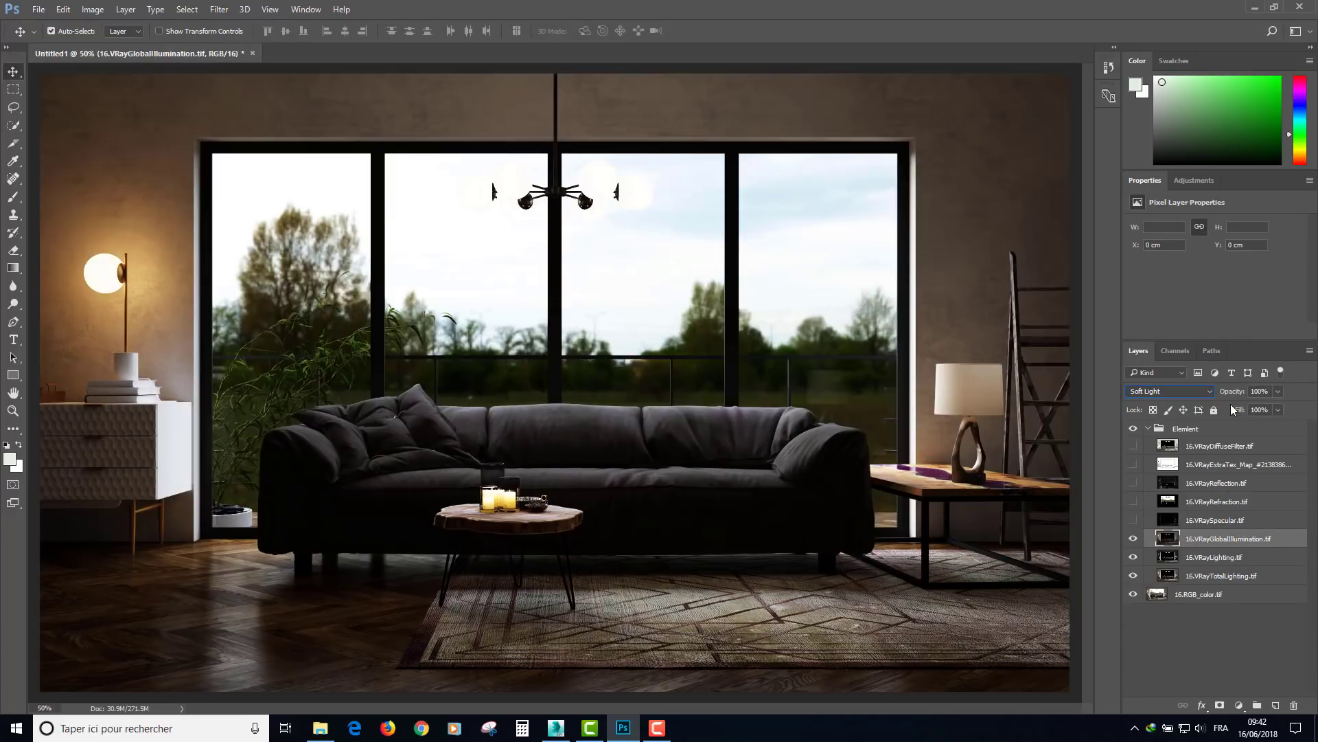
{"action": "scroll", "coordinate": [1168, 391], "scroll_direction": "down", "scroll_amount": 1}
{"action": "scroll", "coordinate": [1167, 391], "scroll_direction": "up", "scroll_amount": 1}
{"action": "left_click_drag", "start_coordinate": [1239, 397], "coordinate": [1184, 395]}
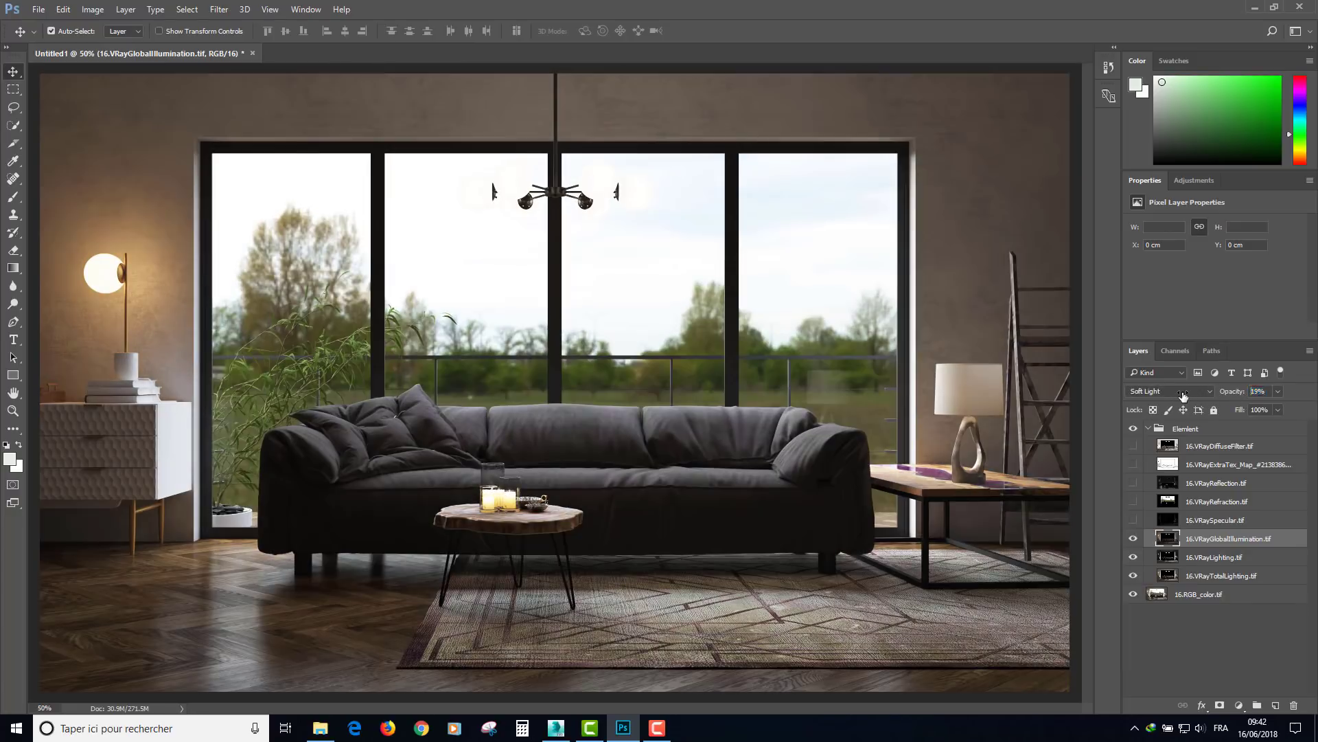
{"action": "left_click_drag", "start_coordinate": [1187, 395], "coordinate": [1183, 395]}
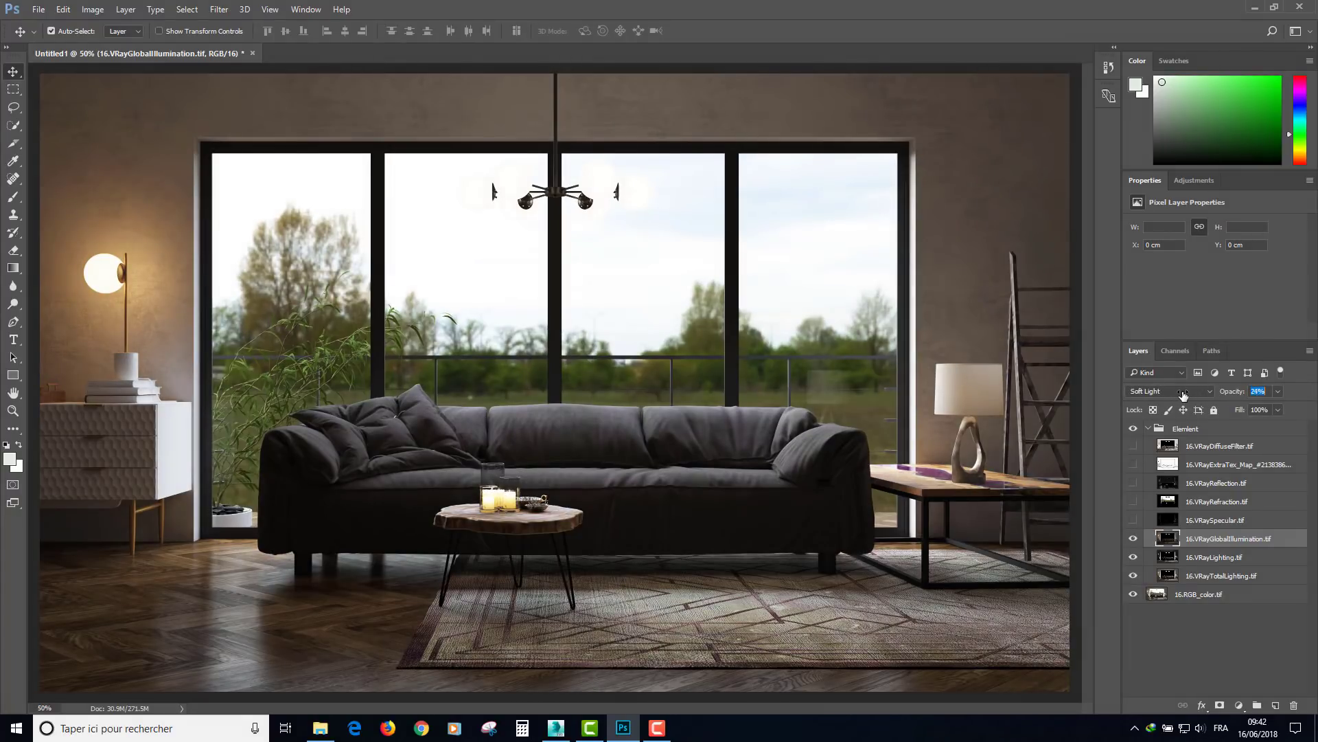
{"action": "left_click", "coordinate": [1145, 521]}
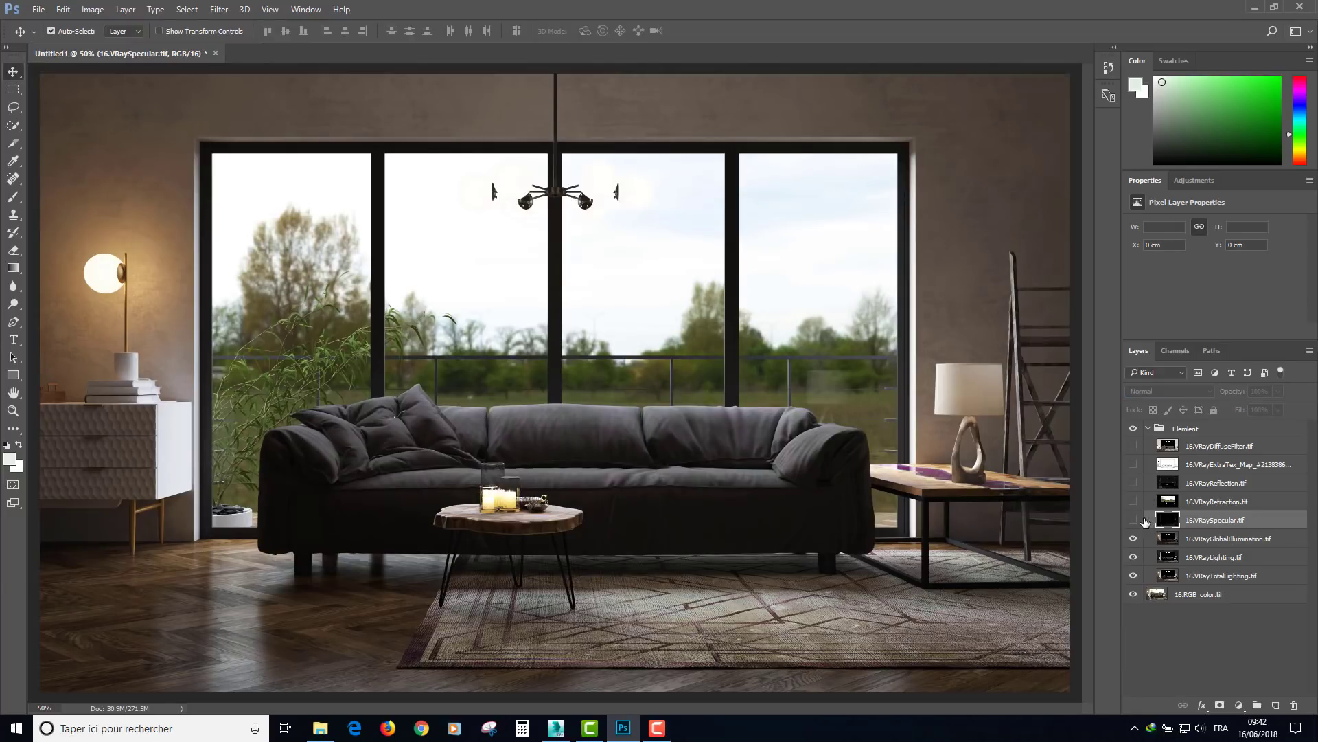
Make 16.VRaySpecular.tif visible and set its blend mode to Screen
{"action": "left_click", "coordinate": [1133, 520]}
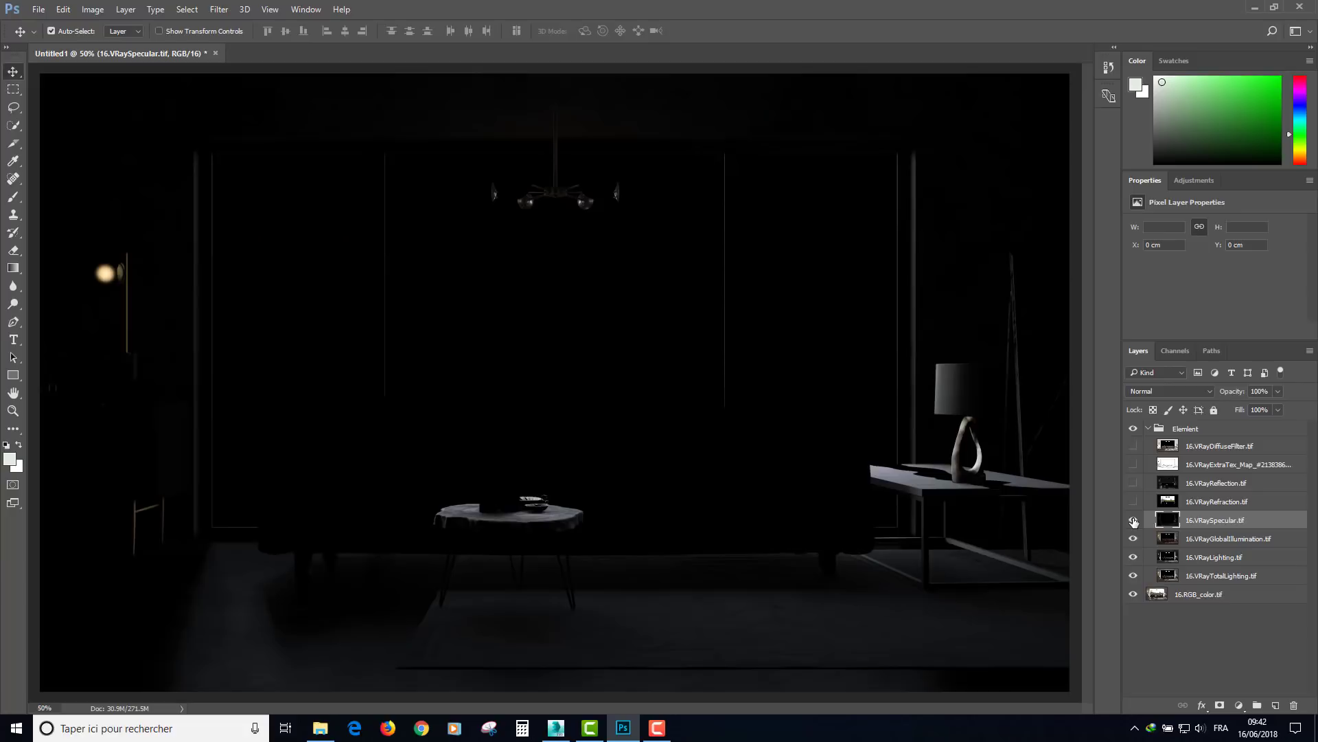
{"action": "left_click", "coordinate": [1171, 391]}
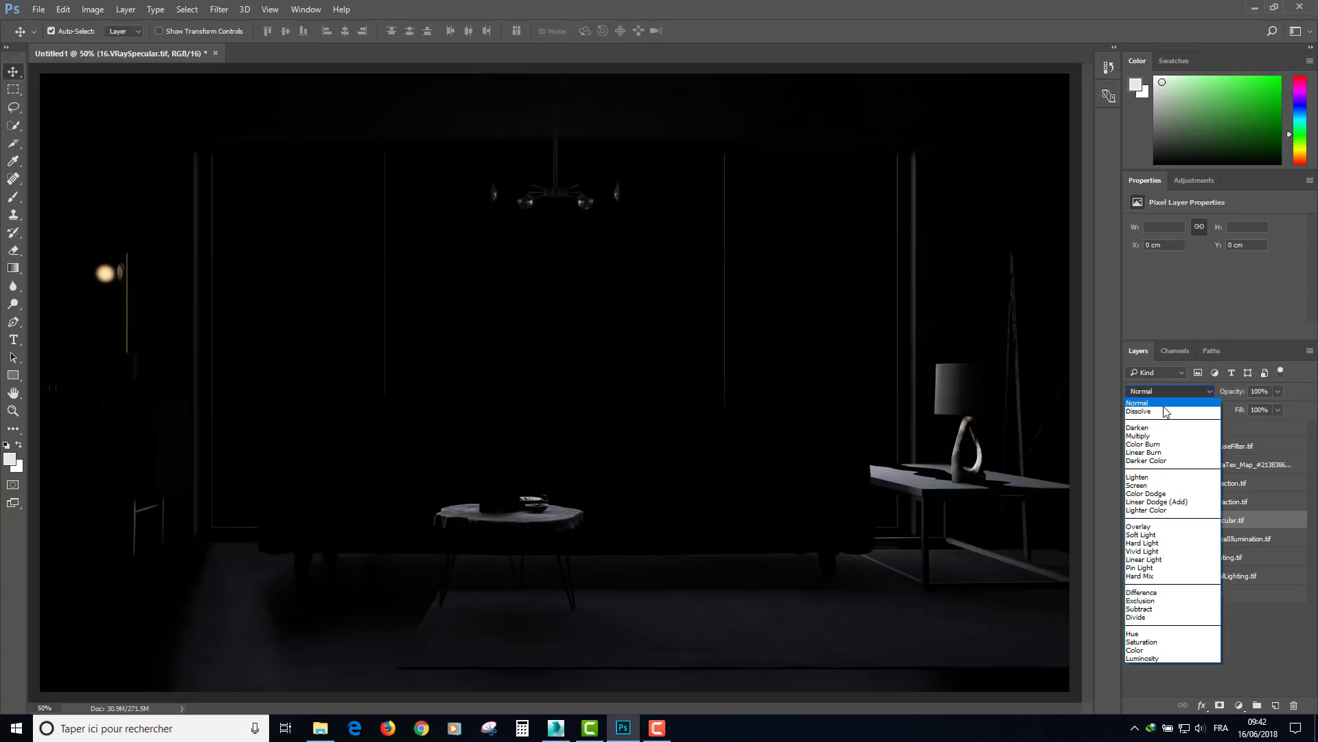
{"action": "left_click", "coordinate": [1240, 509]}
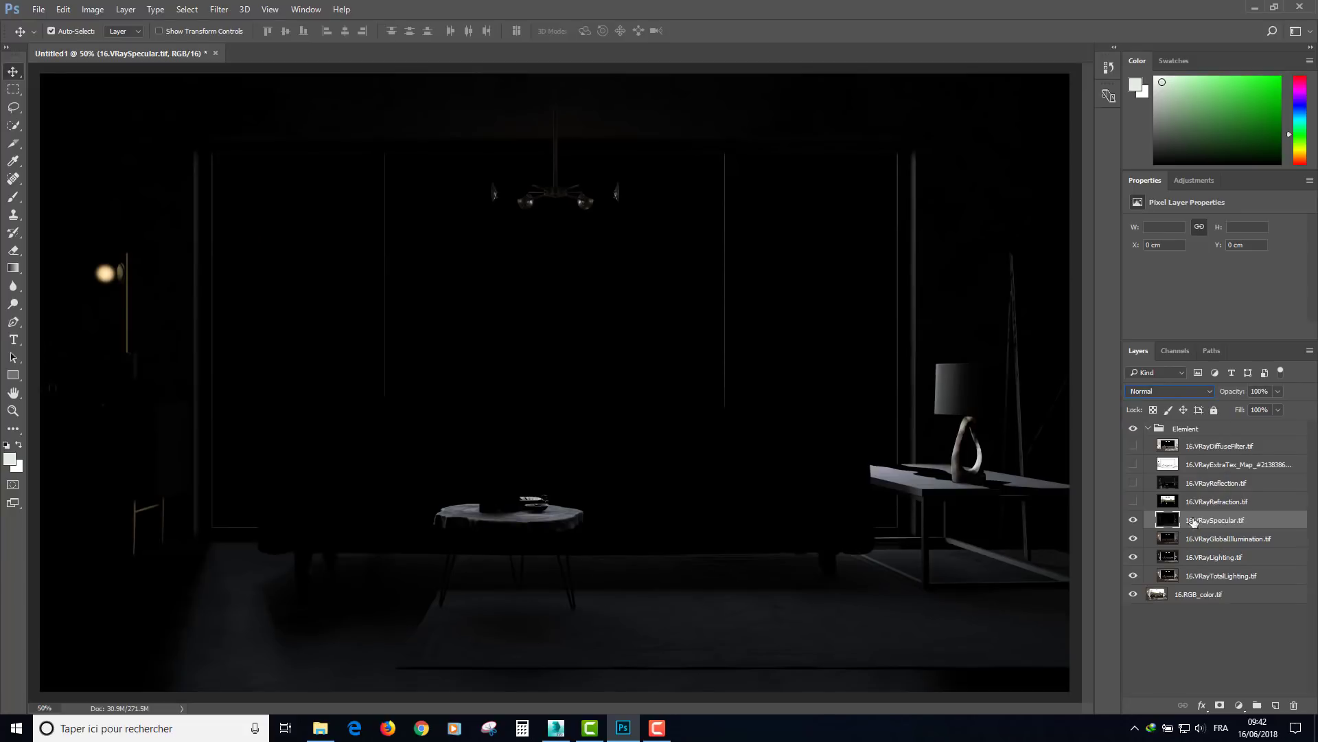
{"action": "left_click", "coordinate": [1158, 394]}
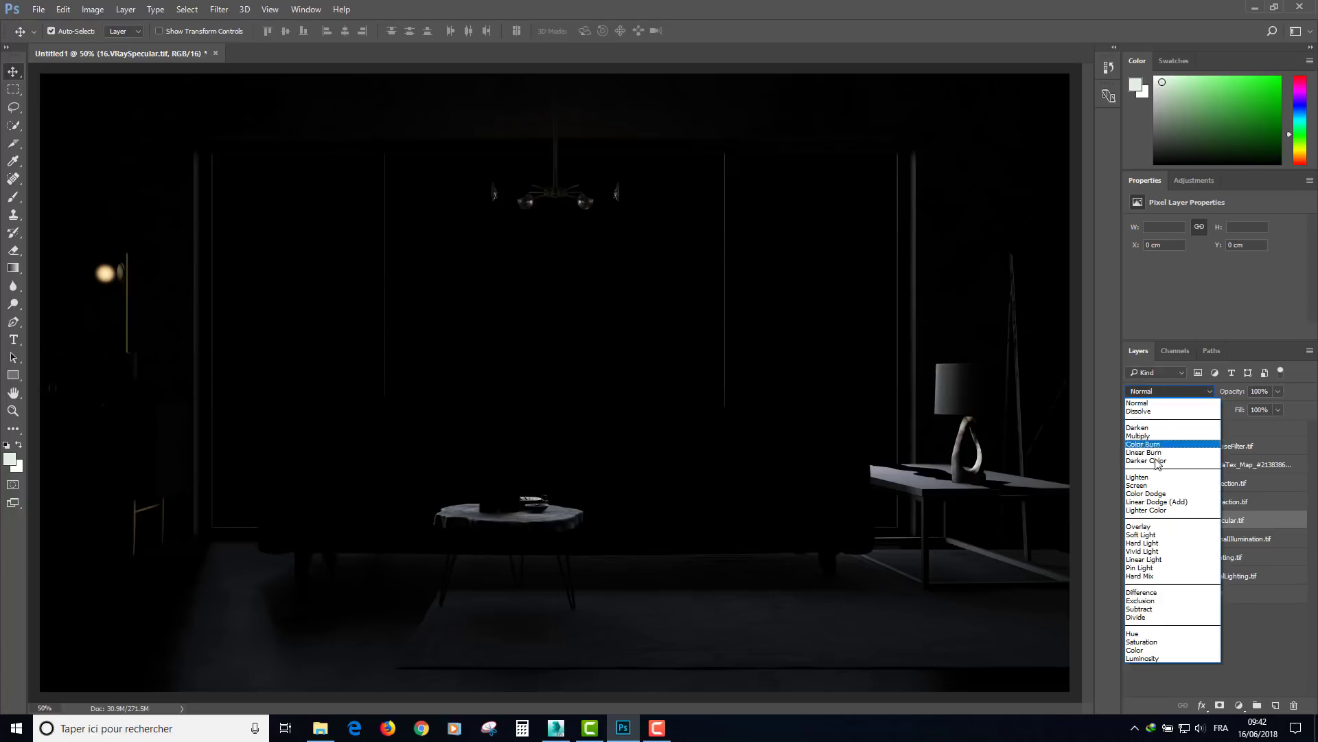
{"action": "left_click", "coordinate": [1136, 489]}
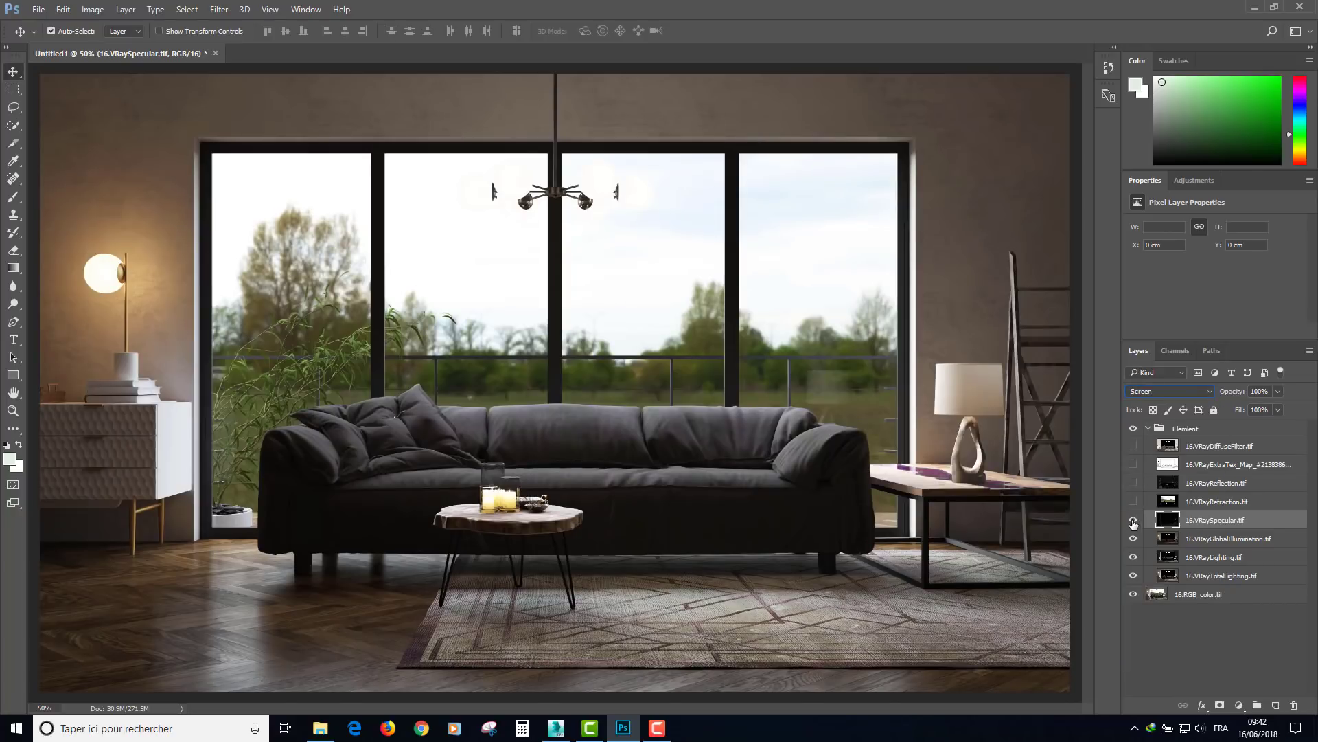
Toggle the specular pass to compare, then set its opacity to 75%
{"action": "left_click", "coordinate": [1134, 520]}
{"action": "left_click", "coordinate": [1134, 520]}
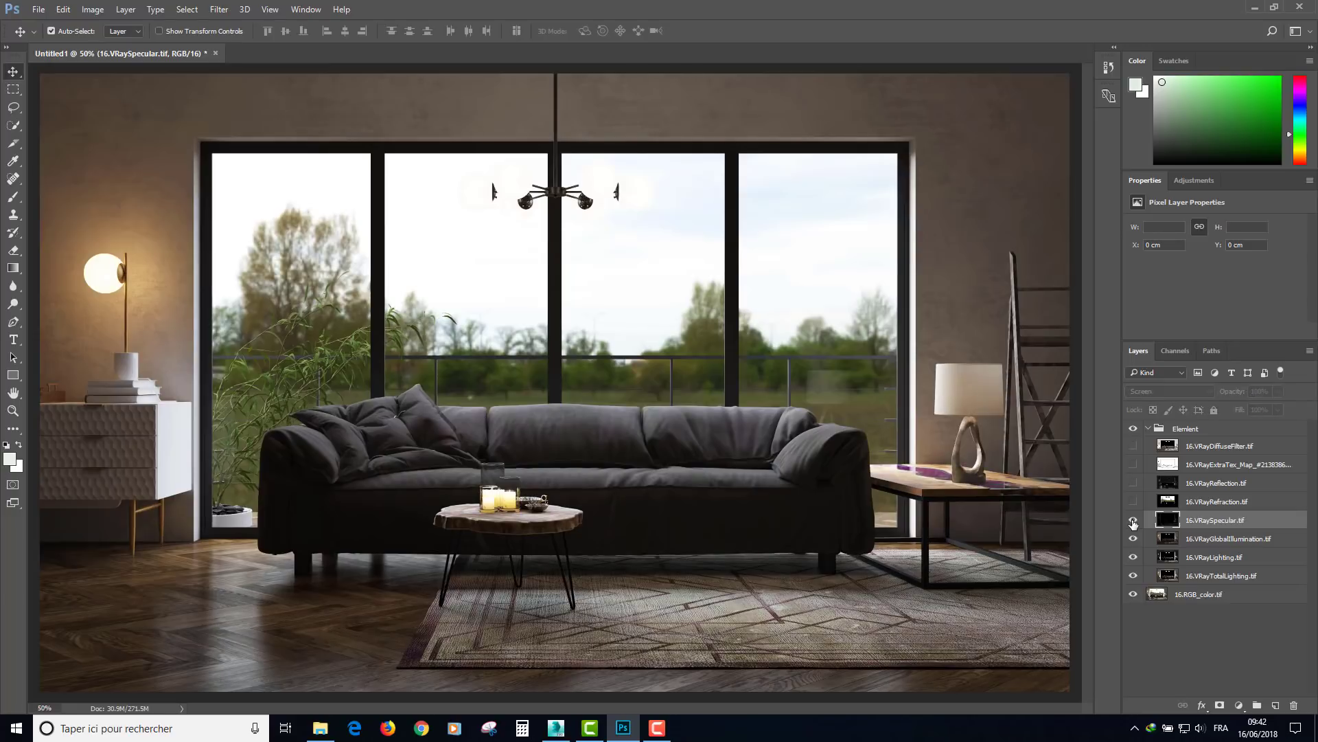
{"action": "left_click", "coordinate": [1134, 520]}
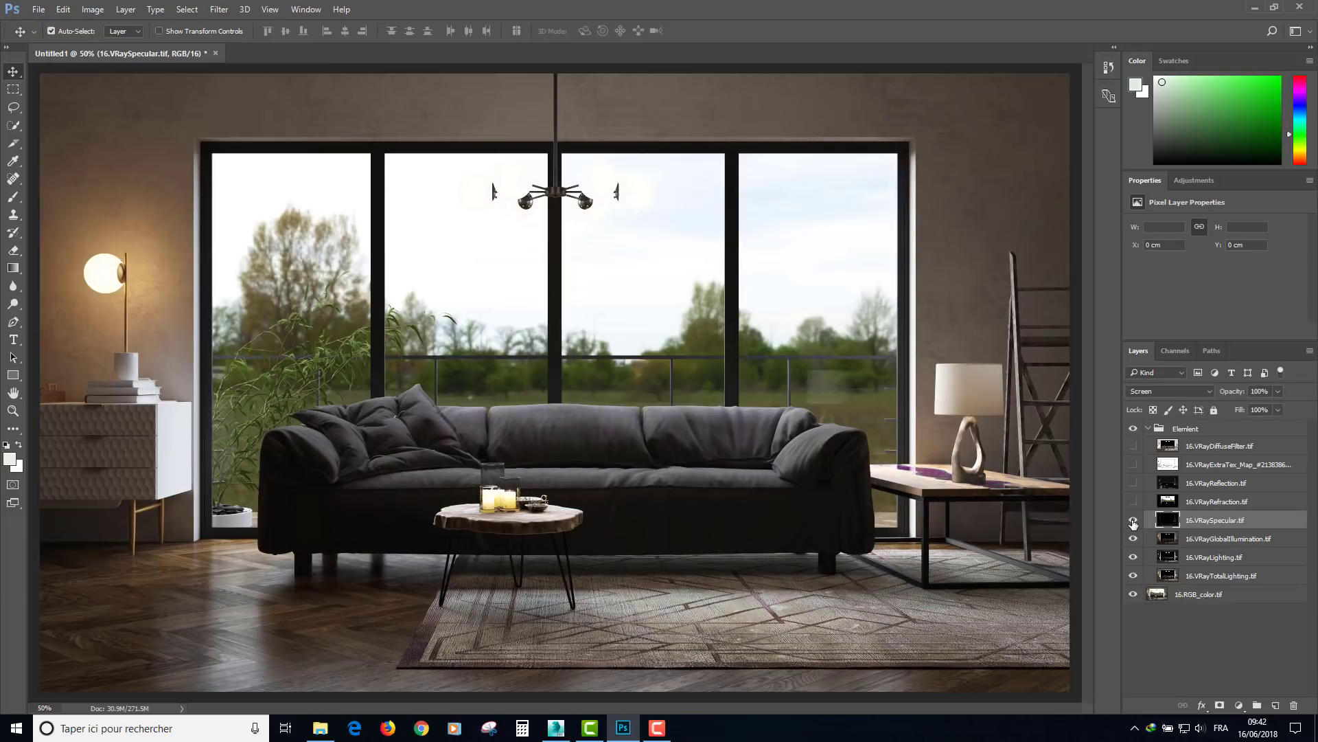
{"action": "left_click", "coordinate": [1258, 393]}
{"action": "type", "text": "5"}
{"action": "key", "text": "Return"}
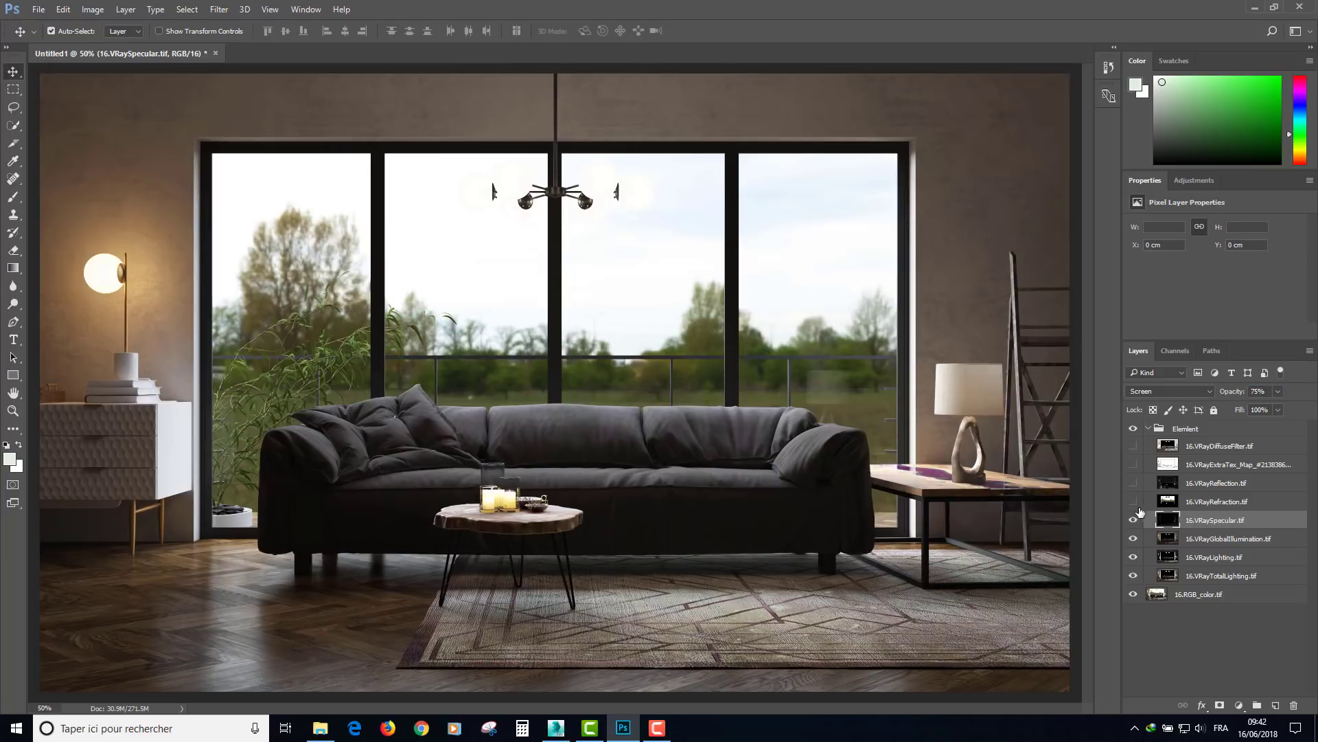
Make 16.VRayRefraction.tif visible and blend it in Screen mode
{"action": "left_click", "coordinate": [1133, 520]}
{"action": "left_click", "coordinate": [1205, 505]}
{"action": "left_click", "coordinate": [1133, 502]}
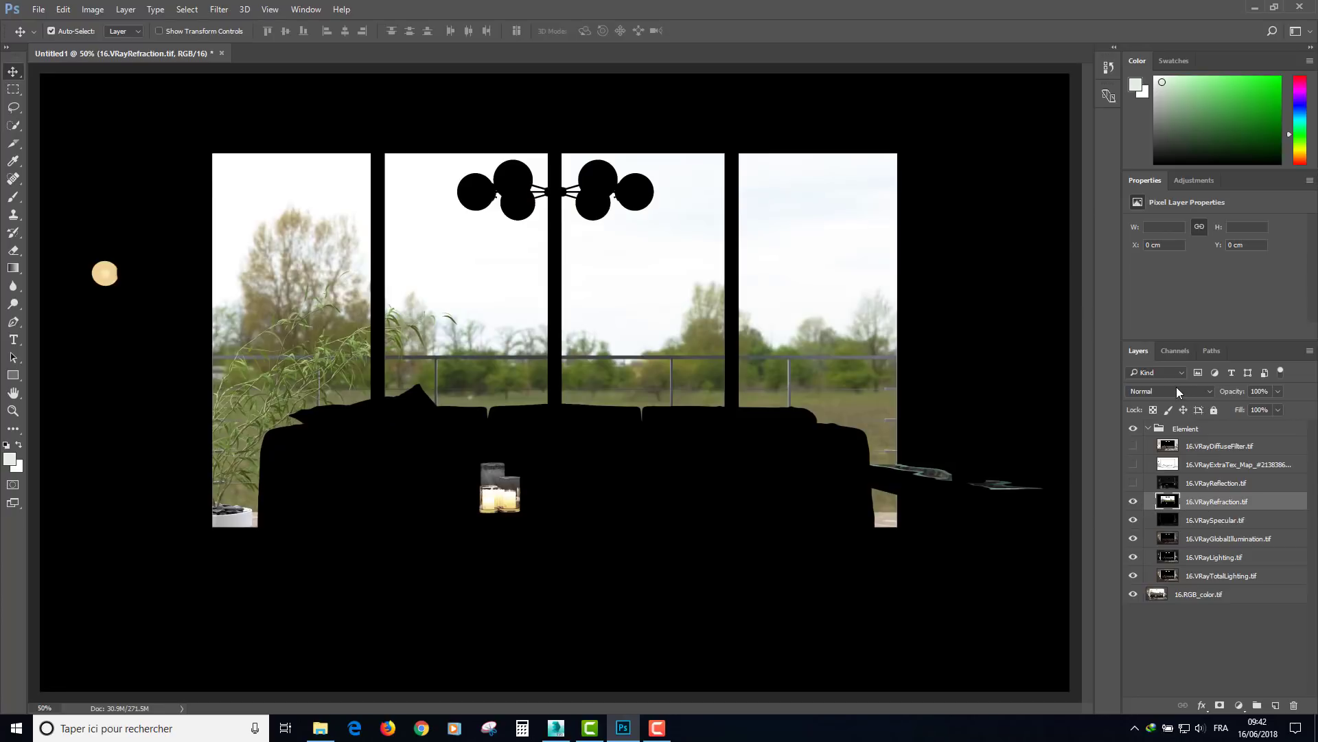
{"action": "left_click", "coordinate": [1176, 389]}
{"action": "left_click", "coordinate": [1144, 485]}
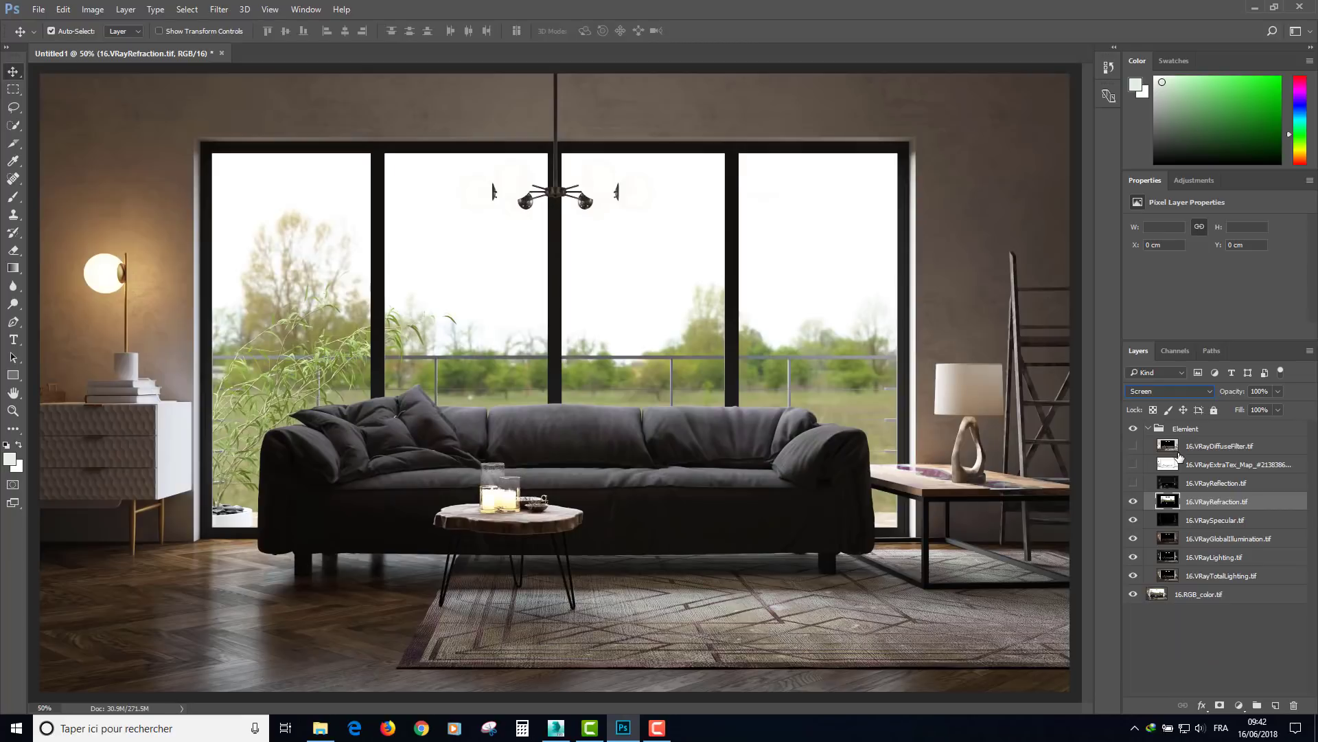
Set the refraction pass to 50% opacity, toggling it to compare the render
{"action": "left_click", "coordinate": [1133, 502]}
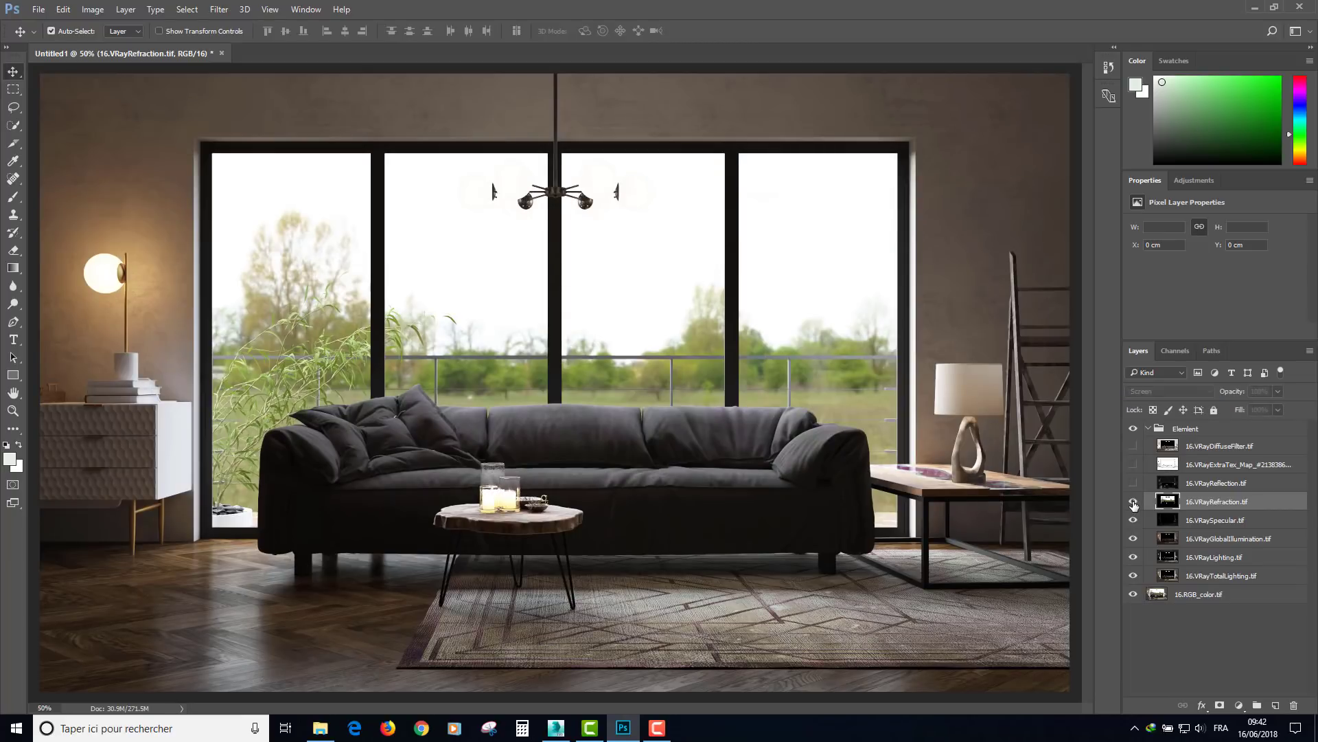
{"action": "left_click", "coordinate": [1260, 390]}
{"action": "type", "text": "0"}
{"action": "key", "text": "Return"}
{"action": "left_click", "coordinate": [1133, 502]}
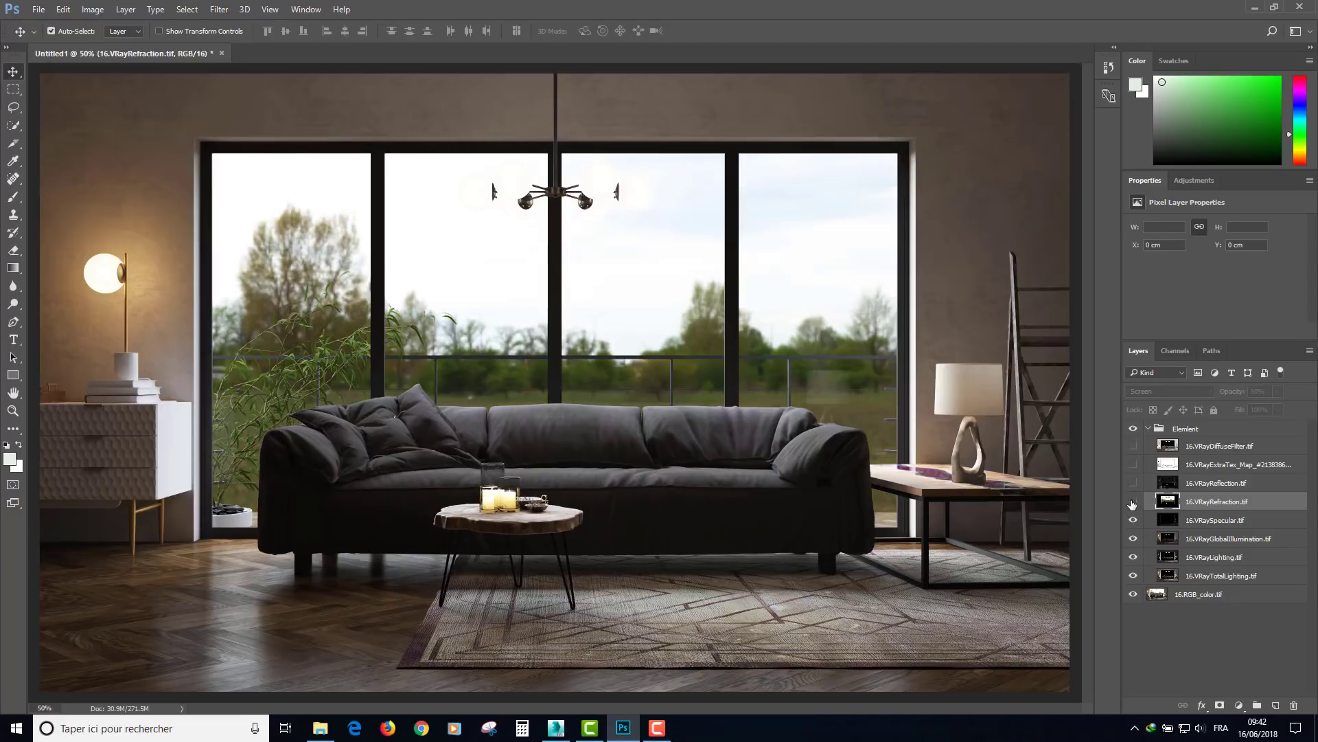
{"action": "left_click", "coordinate": [1133, 502]}
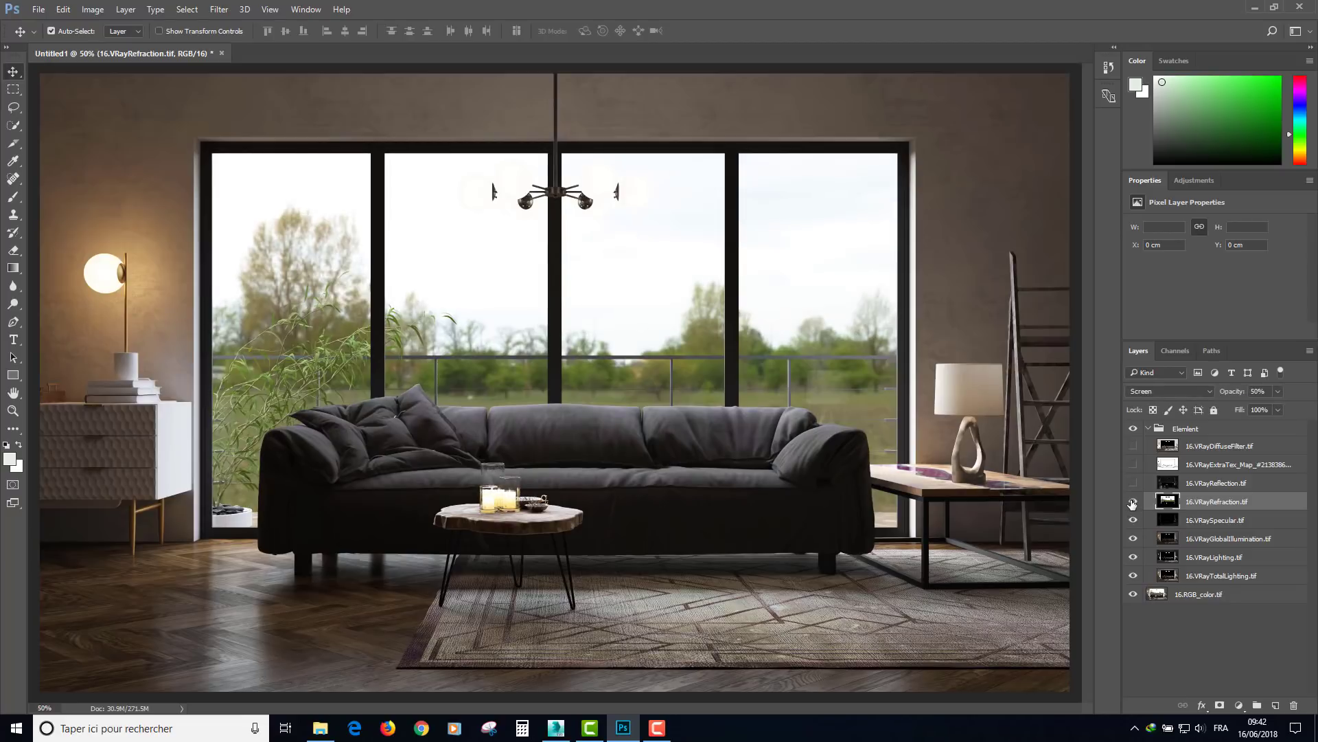
{"action": "left_click", "coordinate": [1133, 502]}
Show 16.VRayReflection.tif in Screen mode at about 26% opacity, toggling it to compare
{"action": "left_click", "coordinate": [1195, 482]}
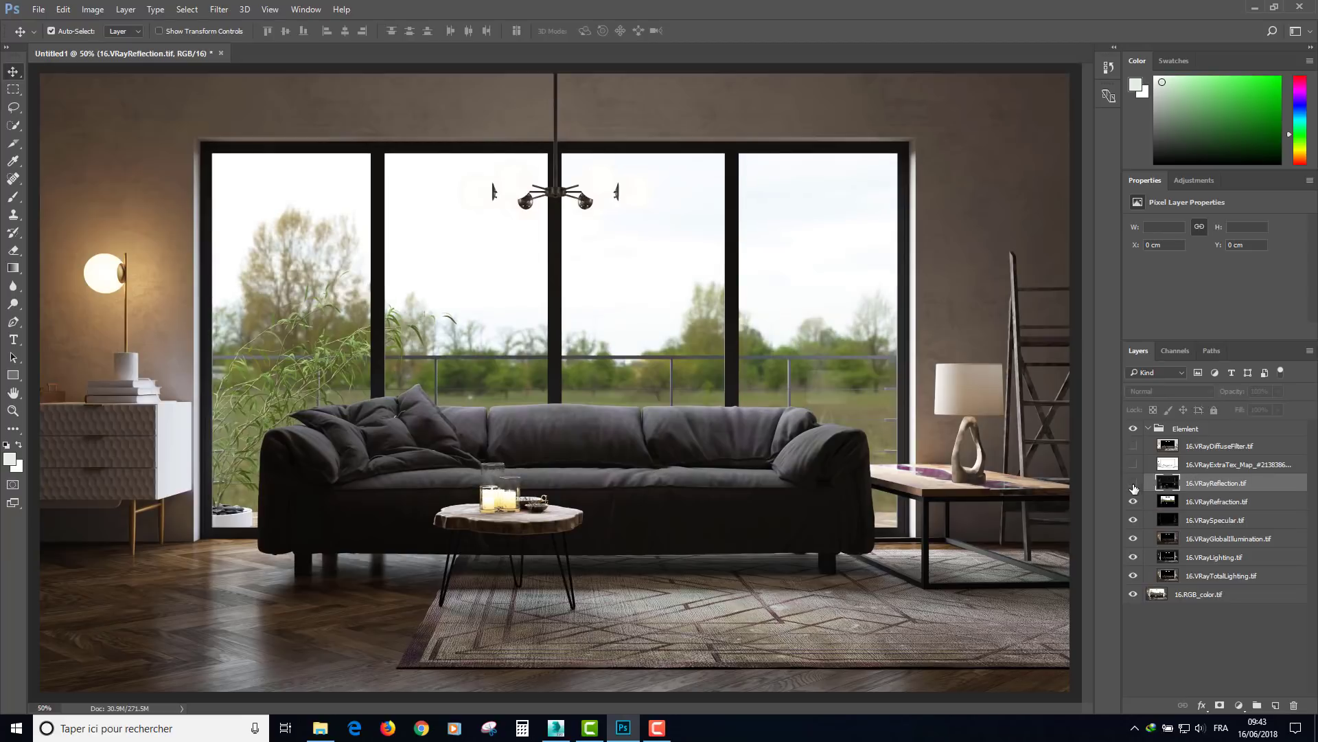
{"action": "left_click", "coordinate": [1133, 483]}
{"action": "left_click", "coordinate": [1146, 391]}
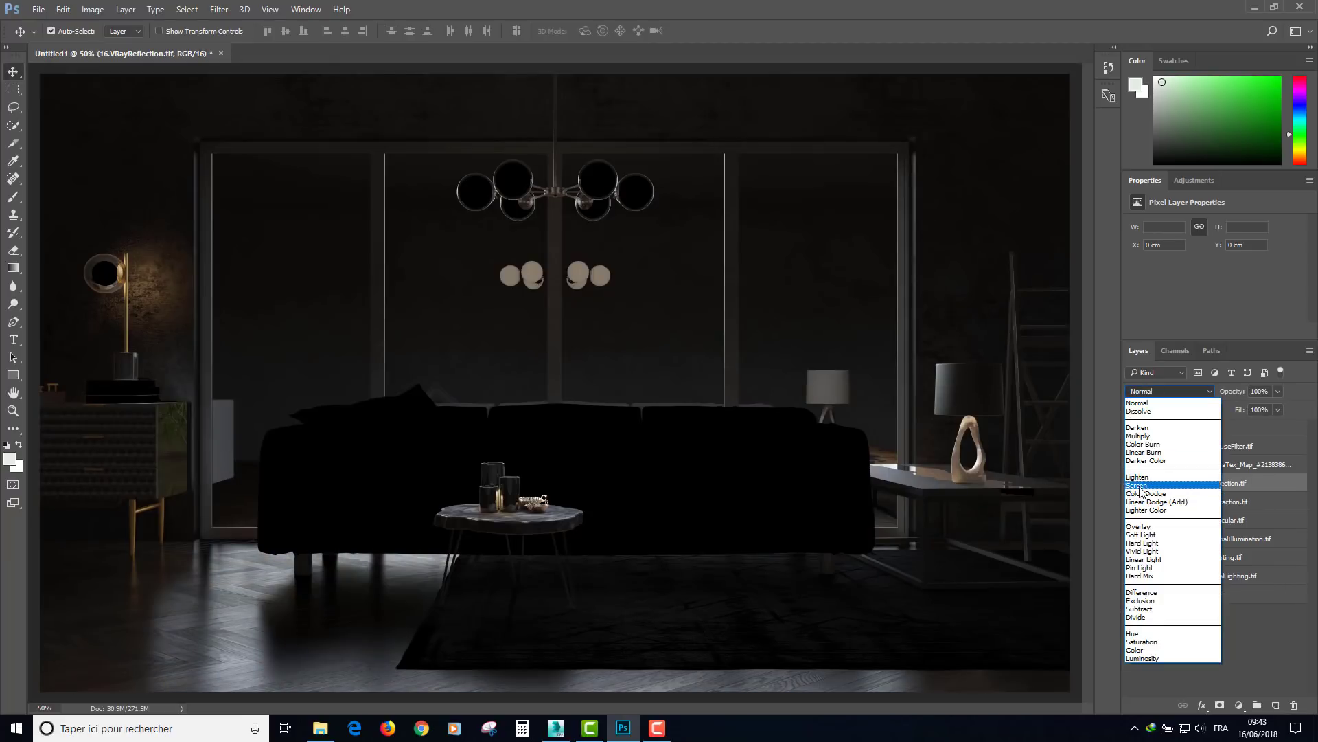
{"action": "left_click", "coordinate": [1168, 484]}
{"action": "left_click_drag", "start_coordinate": [1234, 395], "coordinate": [1171, 393]}
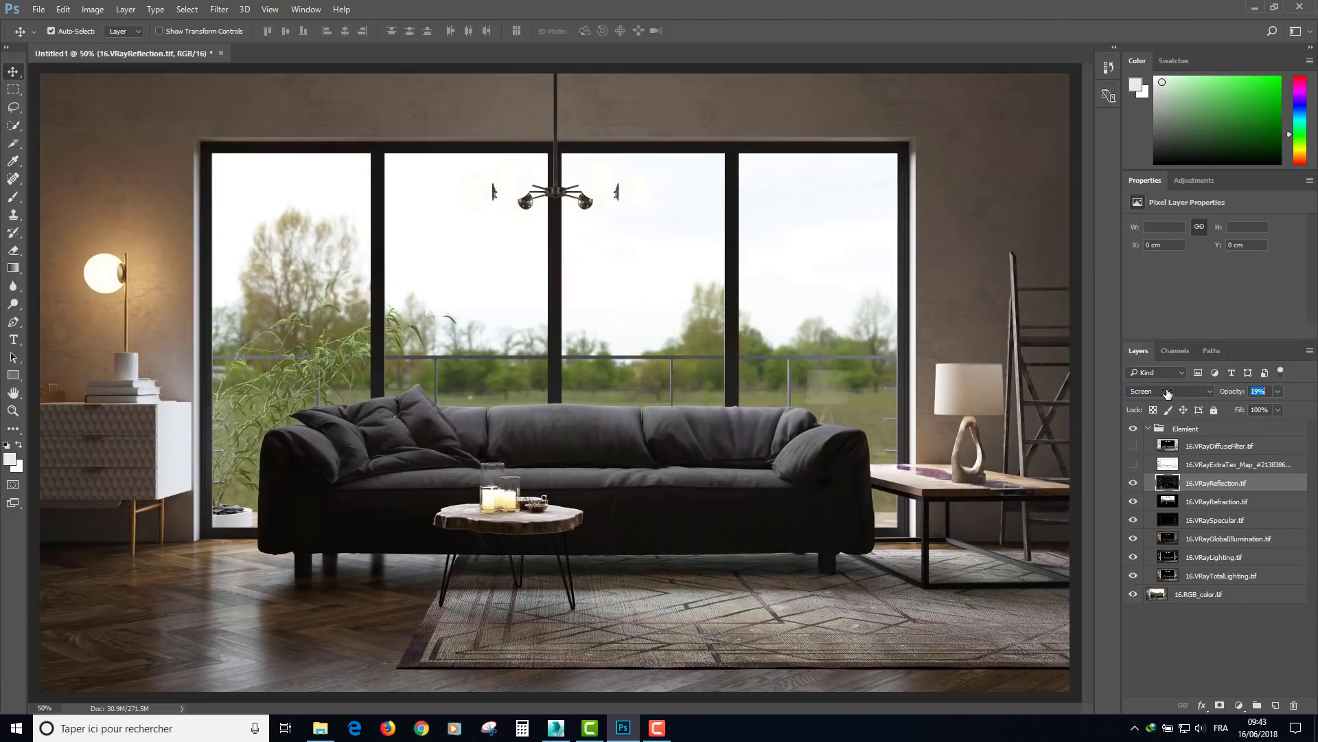
{"action": "left_click", "coordinate": [1133, 483]}
{"action": "left_click", "coordinate": [1133, 483]}
{"action": "left_click", "coordinate": [1134, 483]}
{"action": "left_click", "coordinate": [1134, 482]}
Make the 16.VRayExtraTex_Map layer visible and set it to Multiply
{"action": "left_click", "coordinate": [1212, 467]}
{"action": "left_click", "coordinate": [1133, 466]}
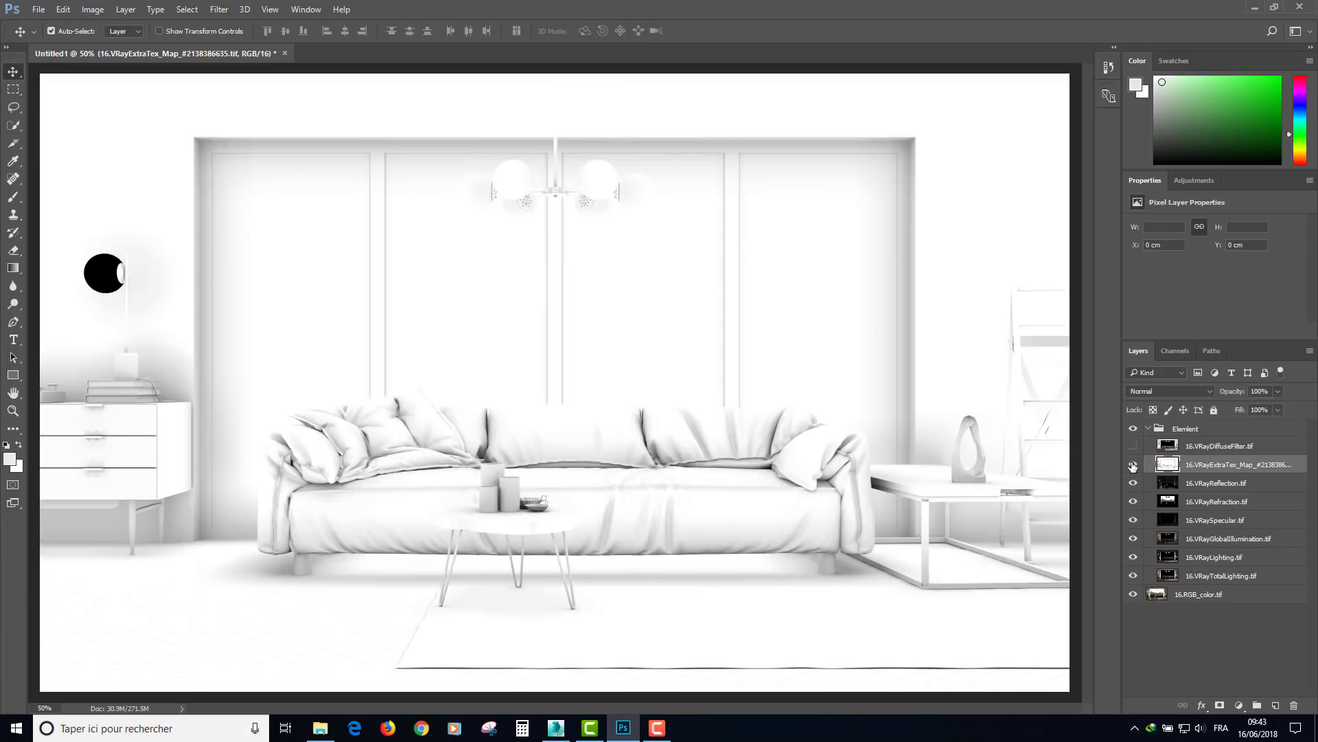
{"action": "left_click", "coordinate": [1155, 390]}
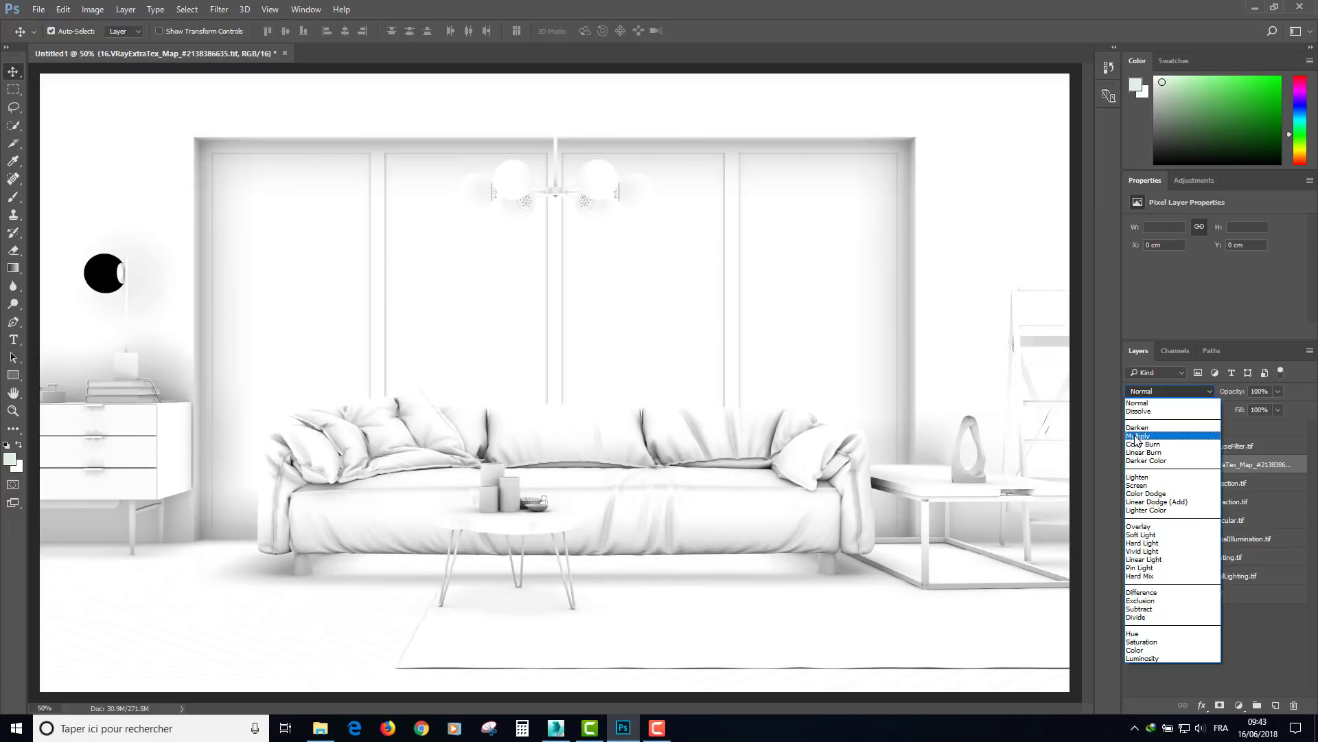
{"action": "left_click", "coordinate": [1137, 436]}
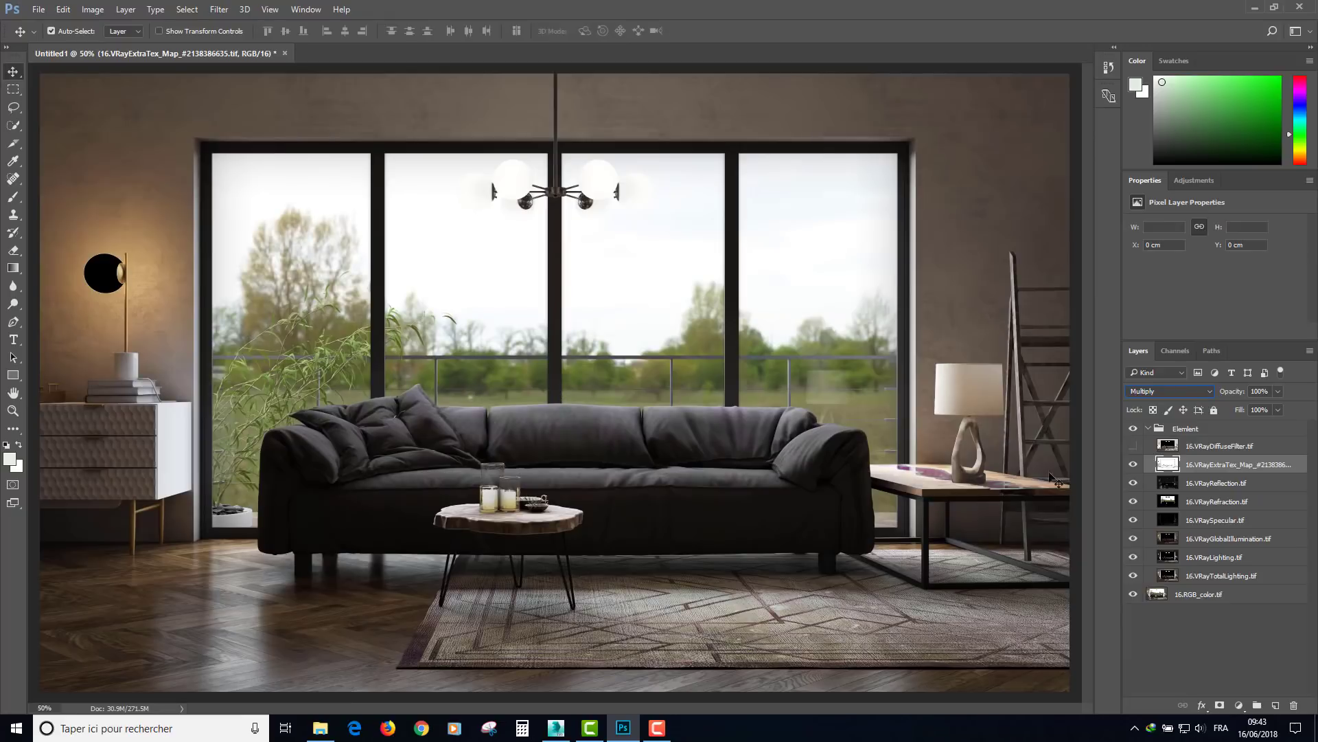
Toggle the ExtraTex map on and off to compare its contact shading
{"action": "left_click", "coordinate": [1133, 465]}
{"action": "left_click", "coordinate": [1133, 466]}
{"action": "left_click", "coordinate": [1133, 466]}
{"action": "left_click", "coordinate": [1133, 466]}
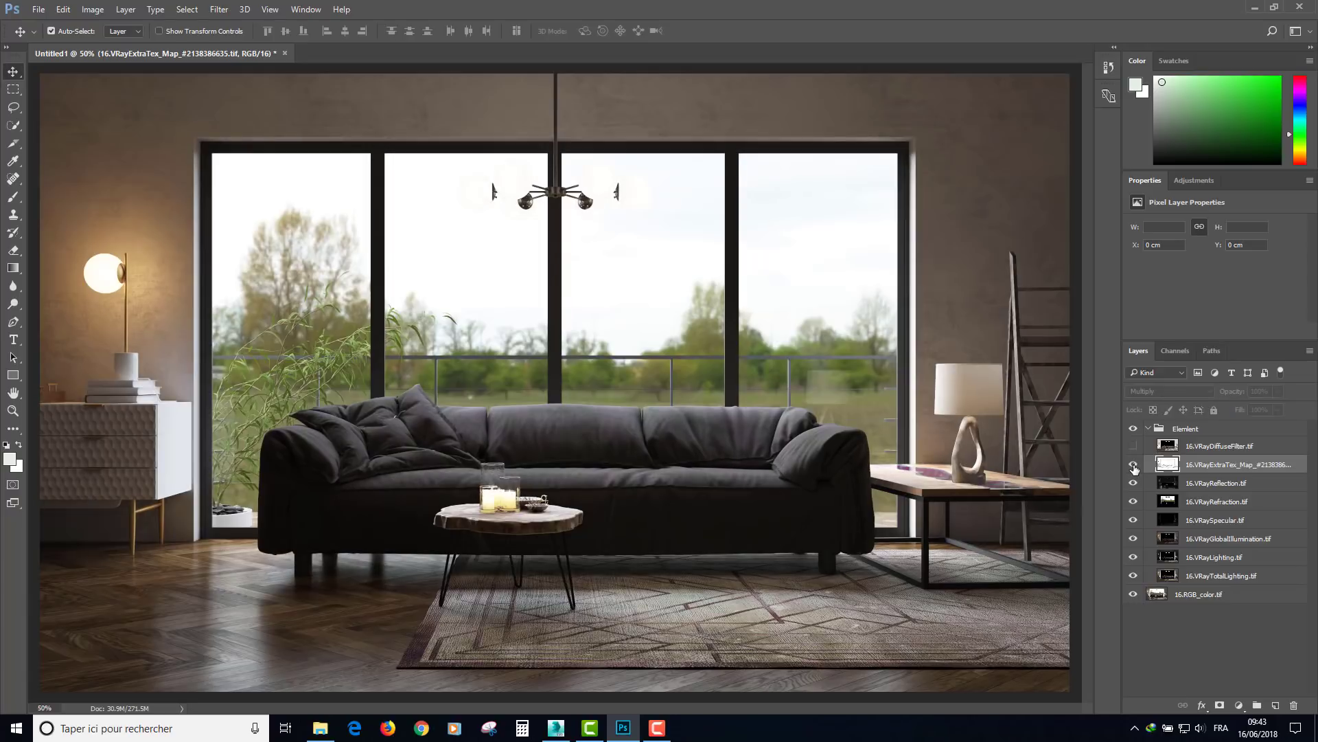
{"action": "left_click", "coordinate": [1133, 466]}
{"action": "left_click", "coordinate": [1133, 466]}
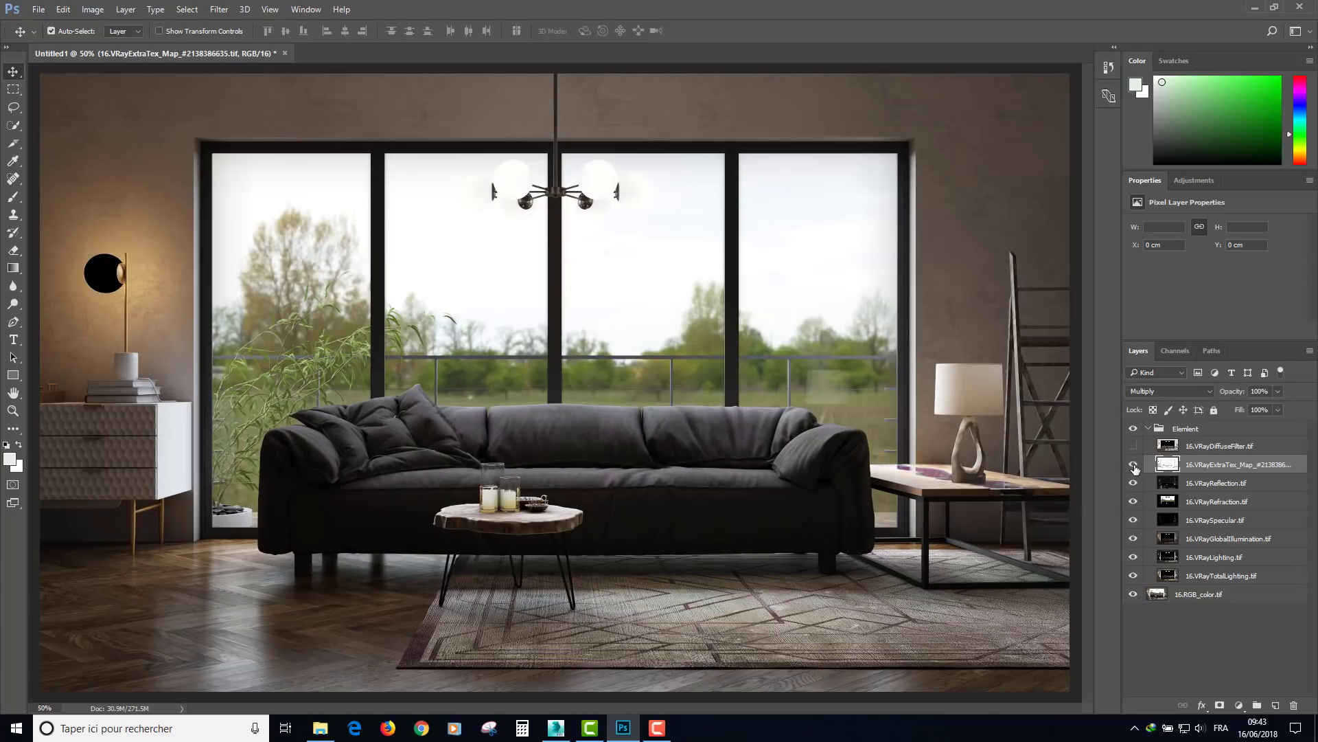
{"action": "scroll", "coordinate": [492, 460], "scroll_direction": "up", "scroll_amount": 3}
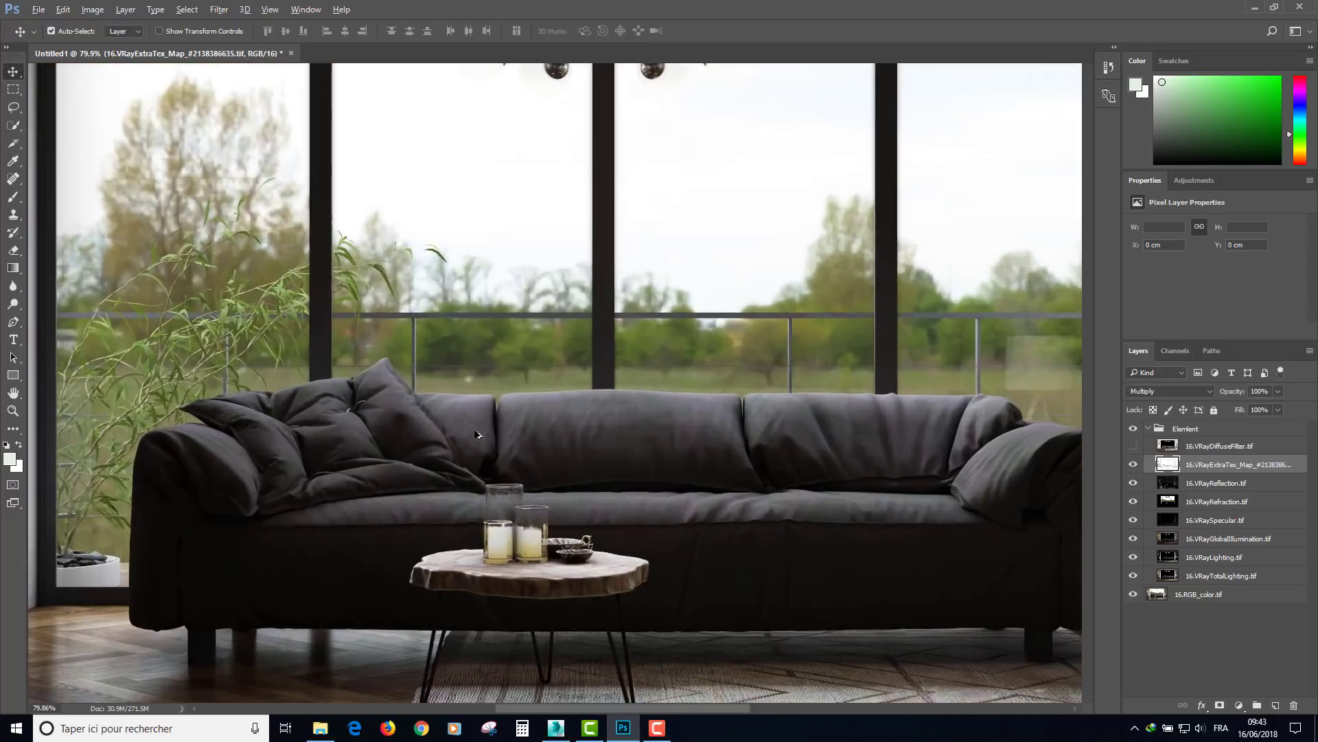
{"action": "scroll", "coordinate": [484, 433], "scroll_direction": "up", "scroll_amount": 3}
{"action": "scroll", "coordinate": [488, 433], "scroll_direction": "up", "scroll_amount": 3}
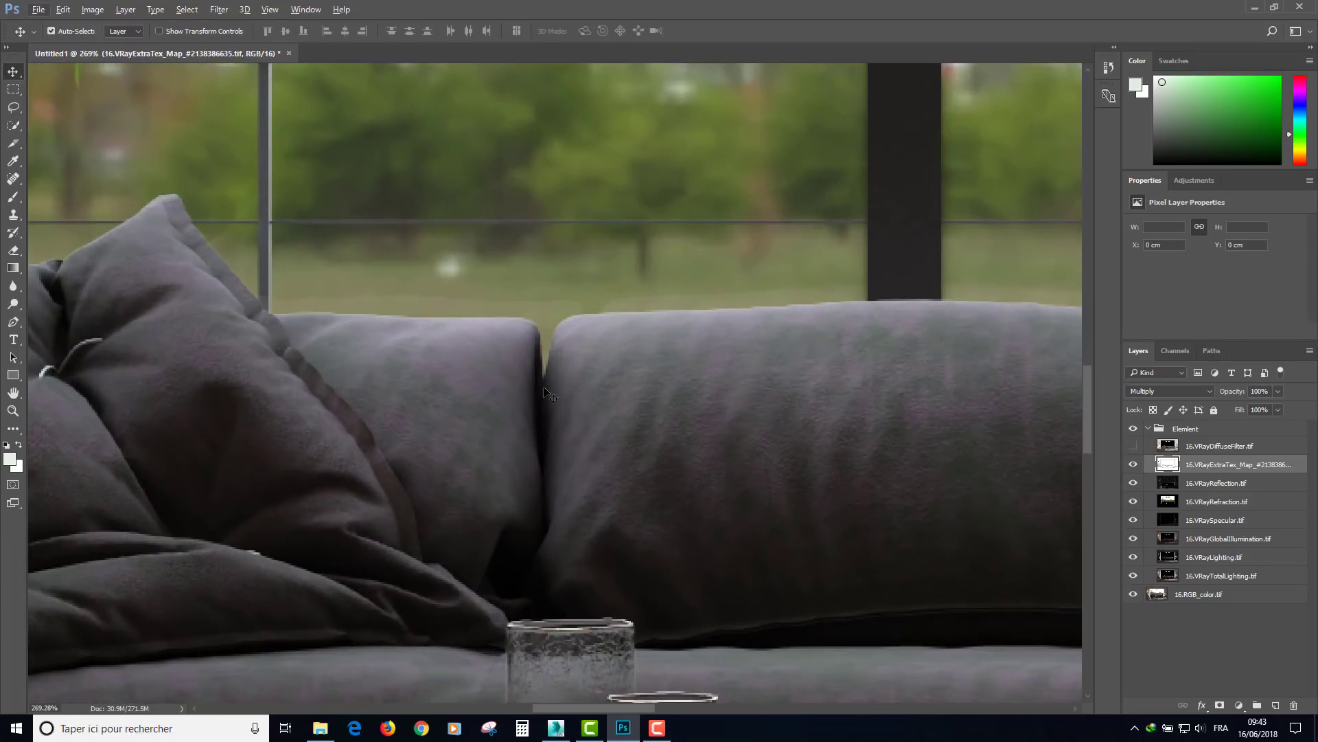
{"action": "left_click", "coordinate": [1133, 467]}
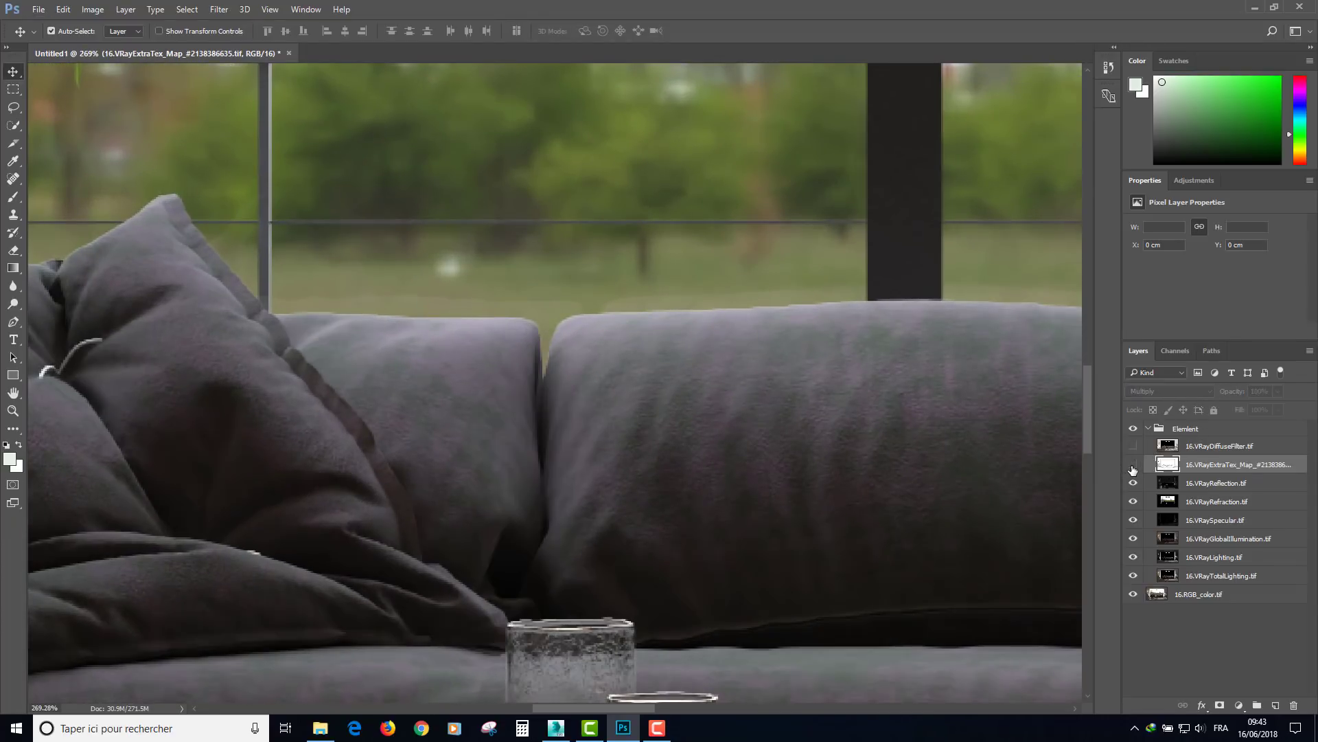
{"action": "left_click", "coordinate": [1133, 467]}
{"action": "left_click", "coordinate": [1133, 467]}
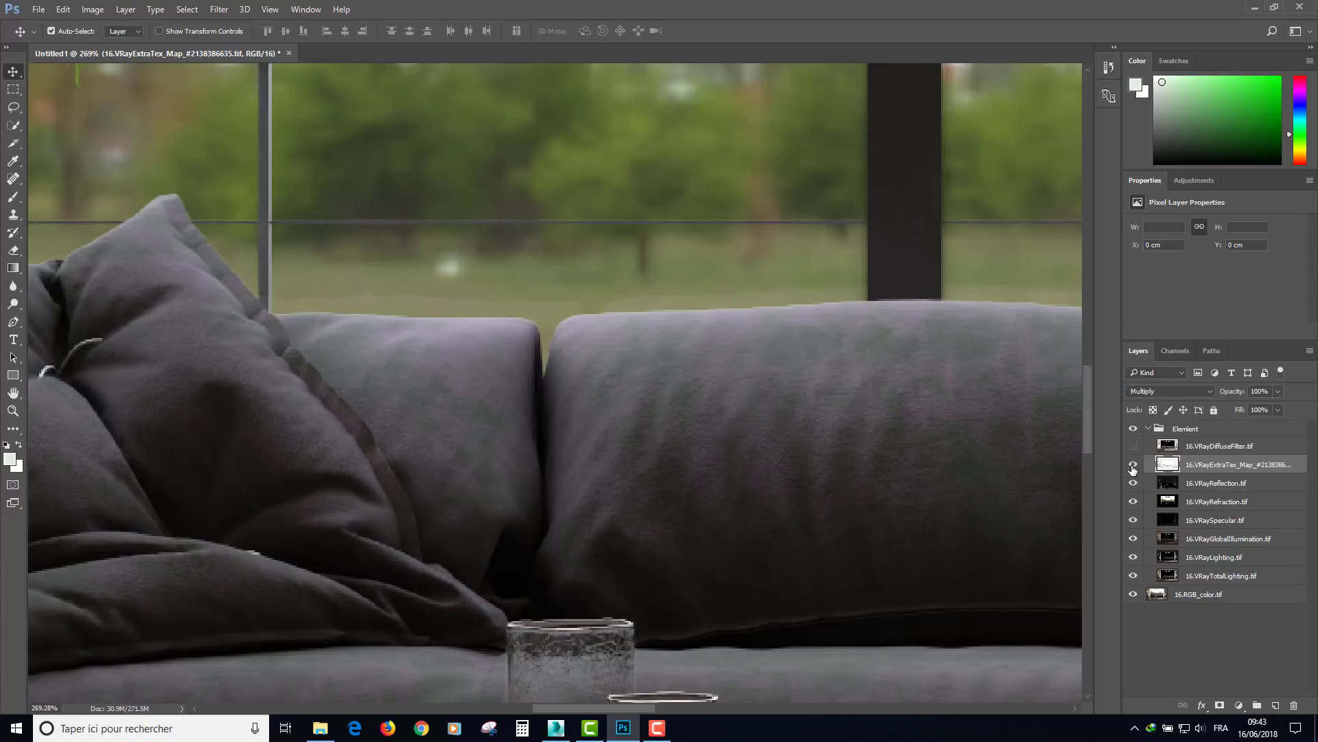
{"action": "left_click", "coordinate": [1133, 467]}
{"action": "left_click", "coordinate": [1134, 467]}
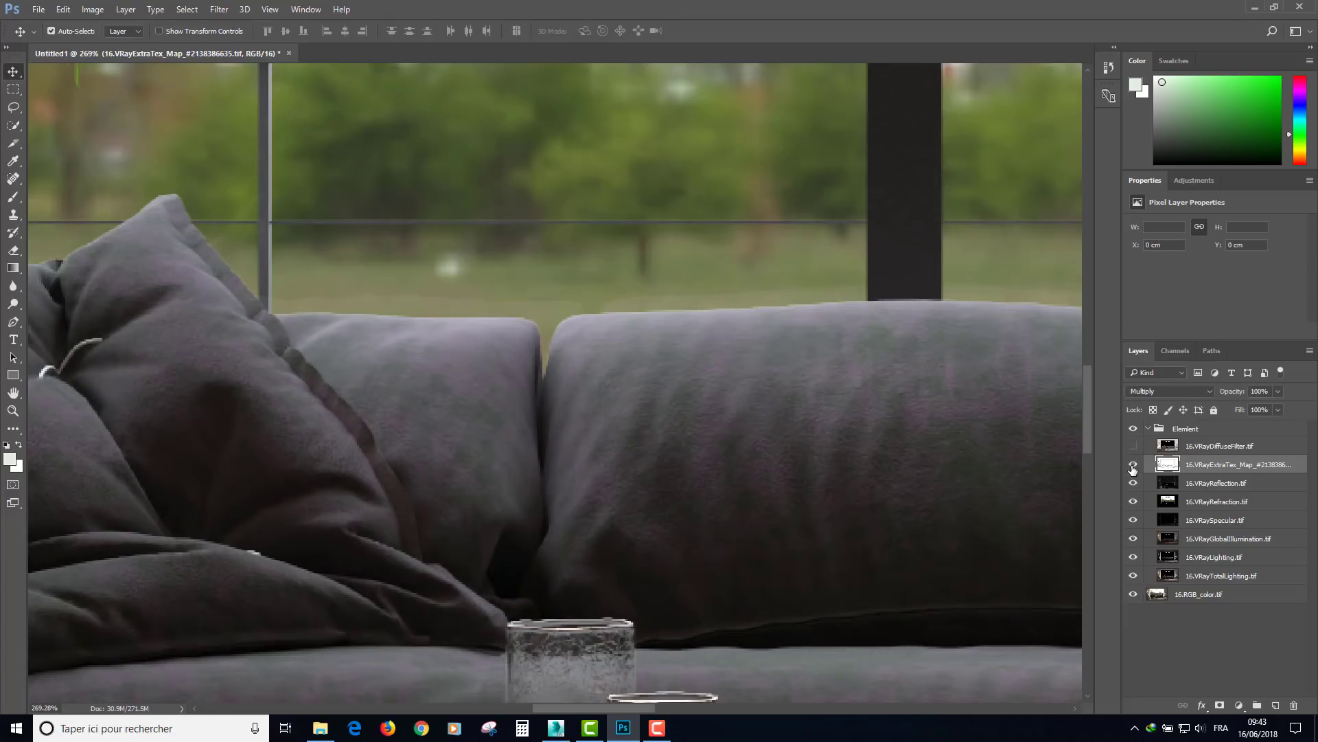
{"action": "scroll", "coordinate": [767, 409], "scroll_direction": "down", "scroll_amount": 3}
{"action": "scroll", "coordinate": [769, 405], "scroll_direction": "down", "scroll_amount": 3}
{"action": "key", "text": "z"}
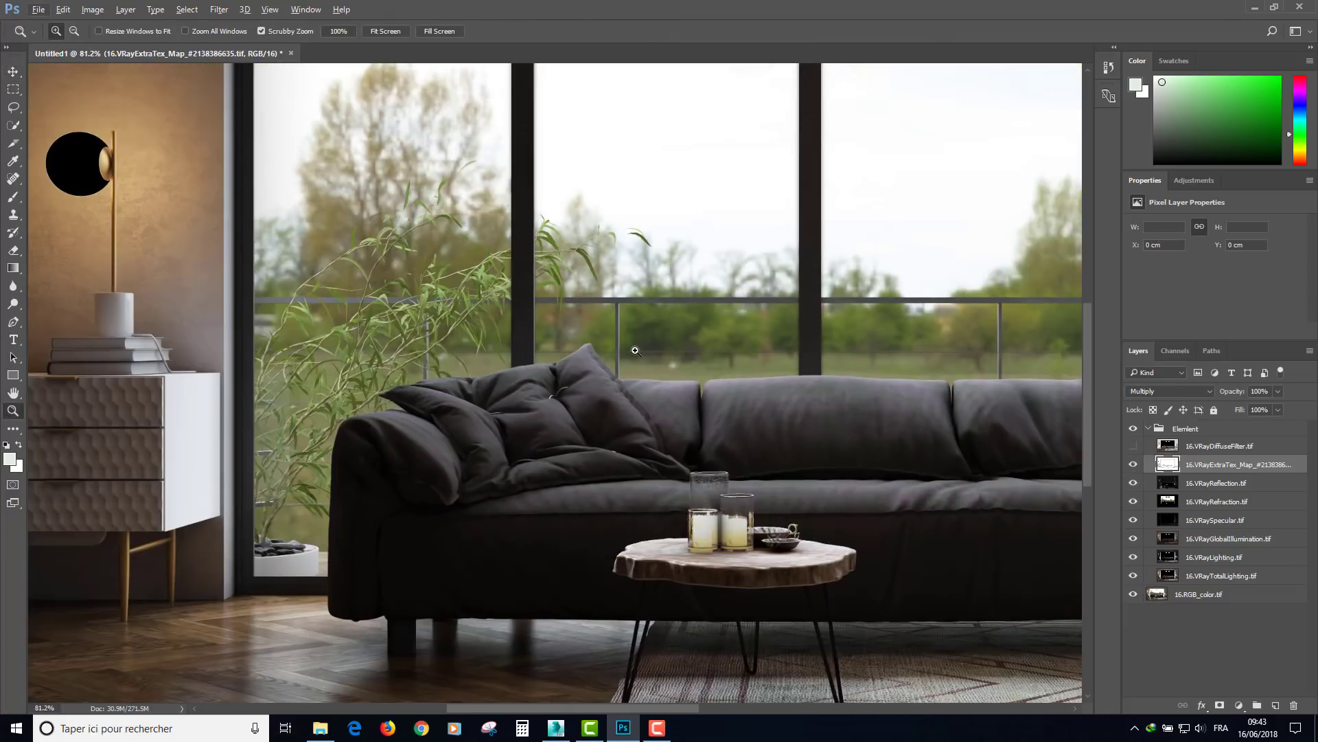
{"action": "right_click", "coordinate": [635, 351]}
{"action": "left_click", "coordinate": [742, 358]}
{"action": "key", "text": "v"}
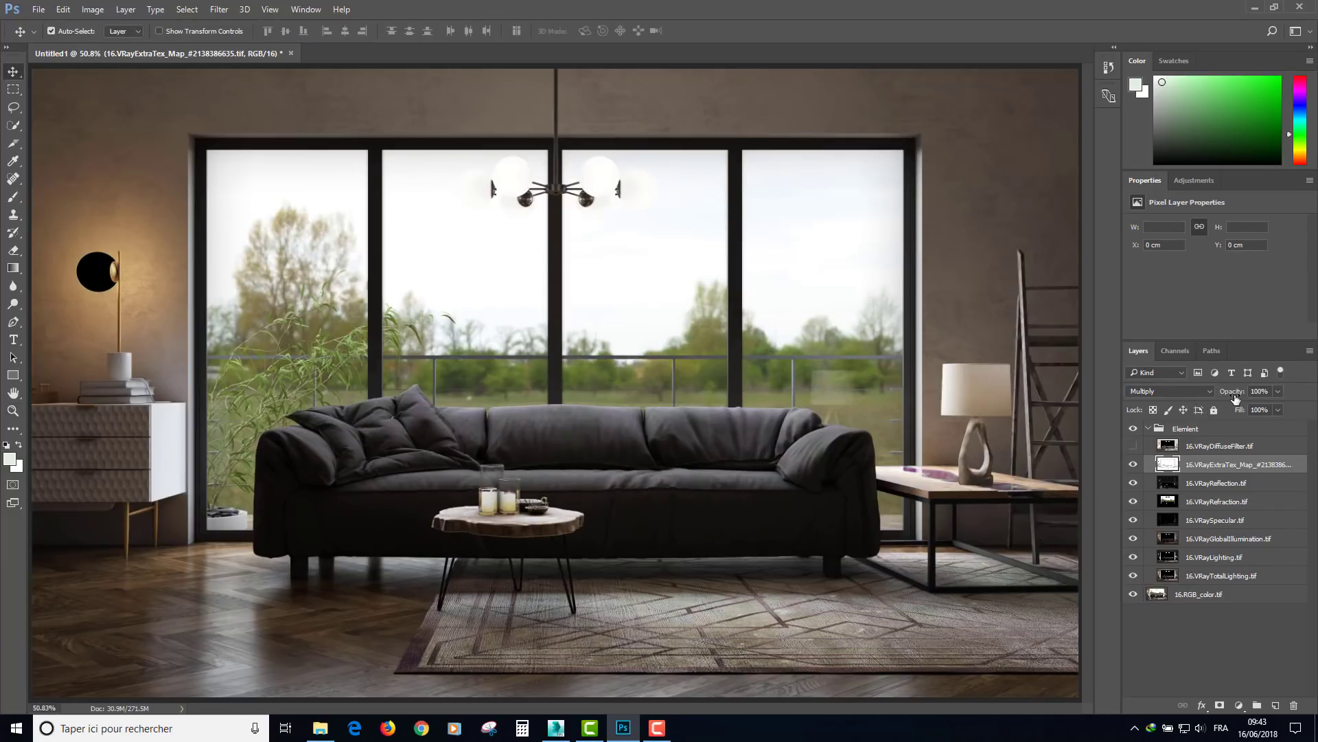
Set the ExtraTex layer to 40% opacity and add a white layer mask
{"action": "left_click", "coordinate": [1257, 393]}
{"action": "type", "text": "0"}
{"action": "key", "text": "Return"}
{"action": "left_click", "coordinate": [1256, 392]}
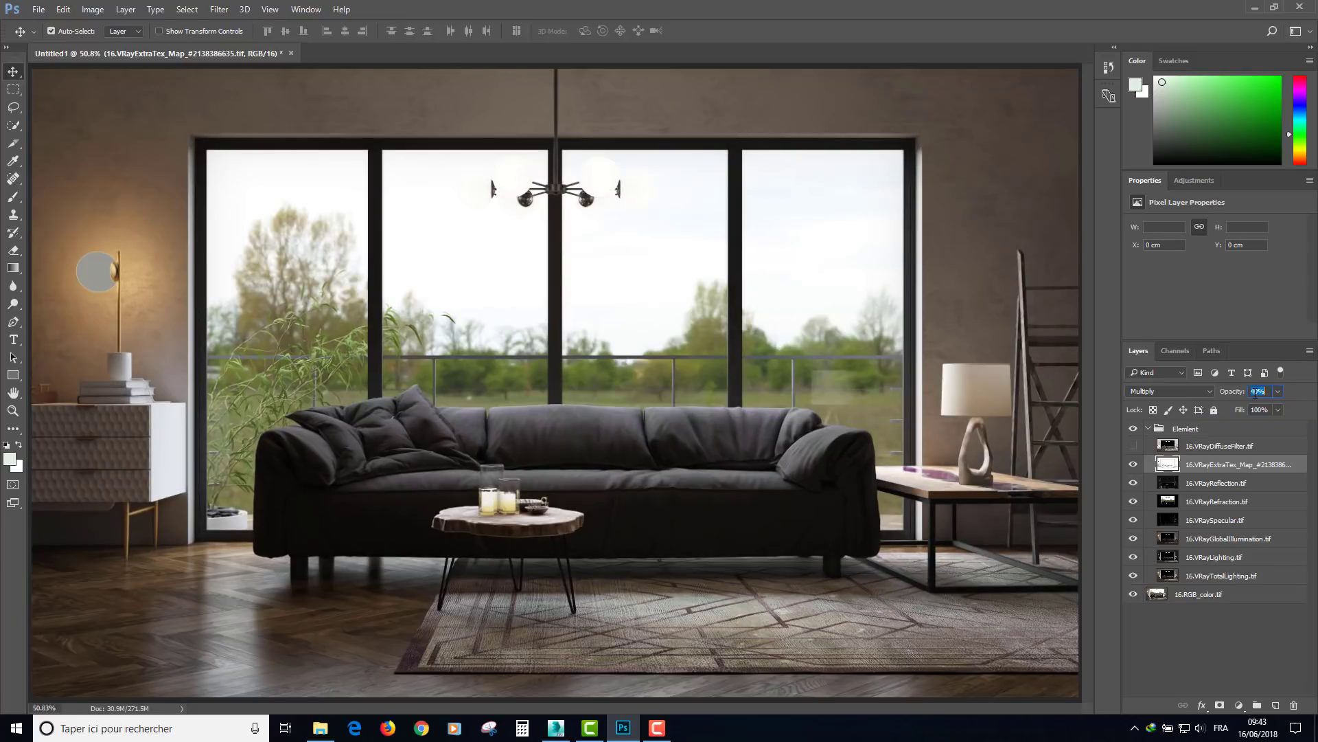
{"action": "type", "text": "0"}
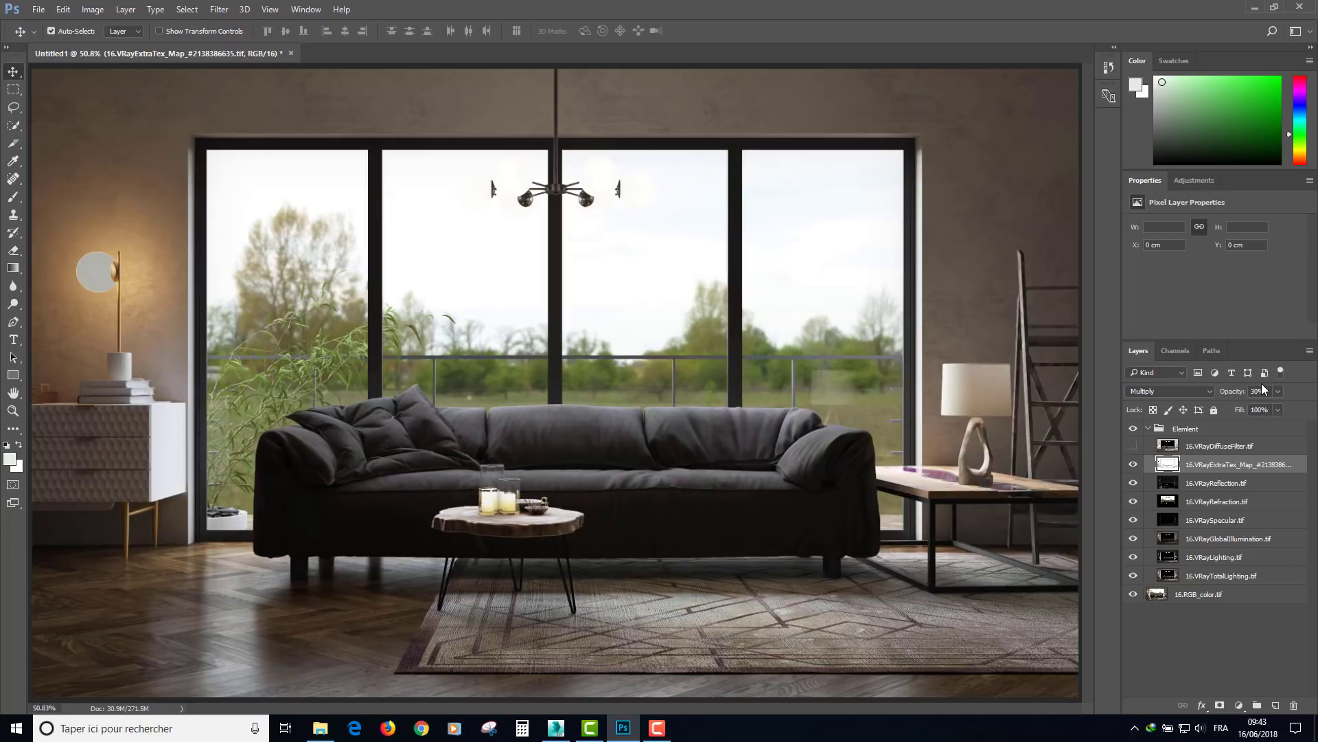
{"action": "type", "text": "0"}
{"action": "key", "text": "Return"}
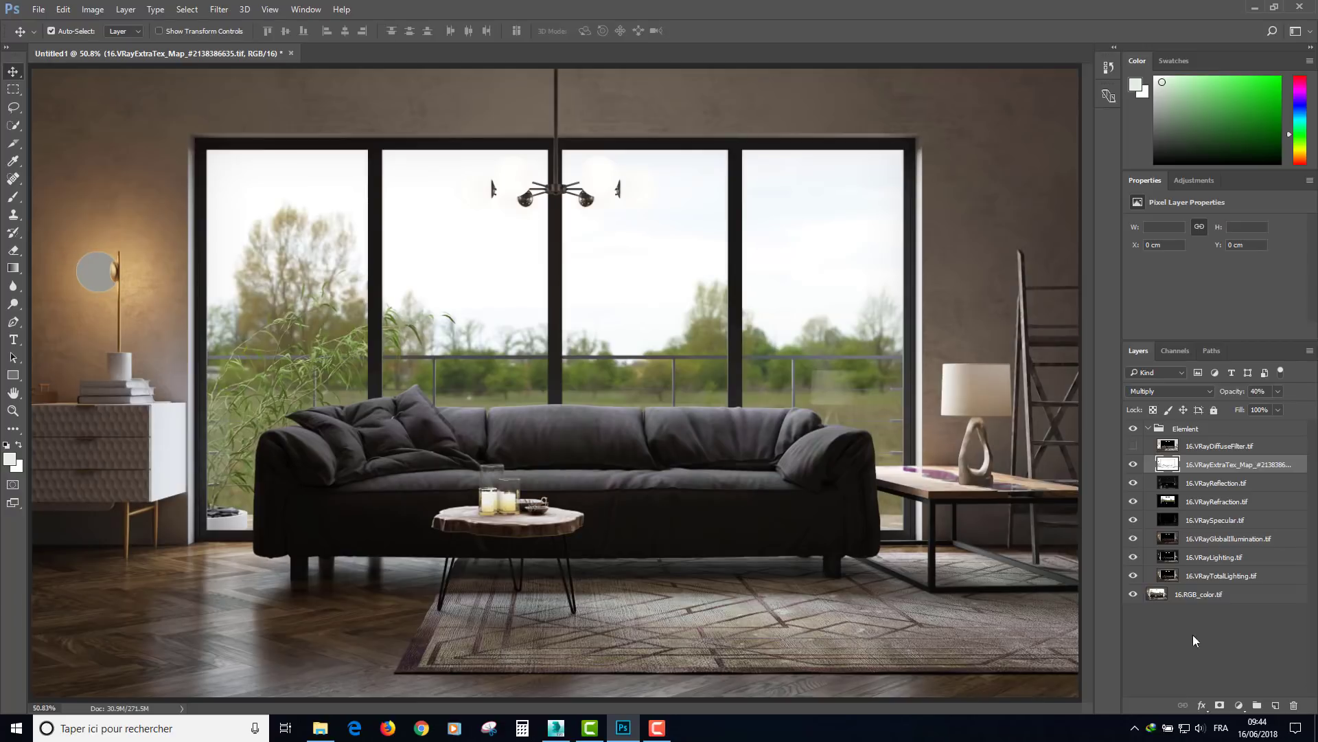
{"action": "left_click", "coordinate": [1220, 708]}
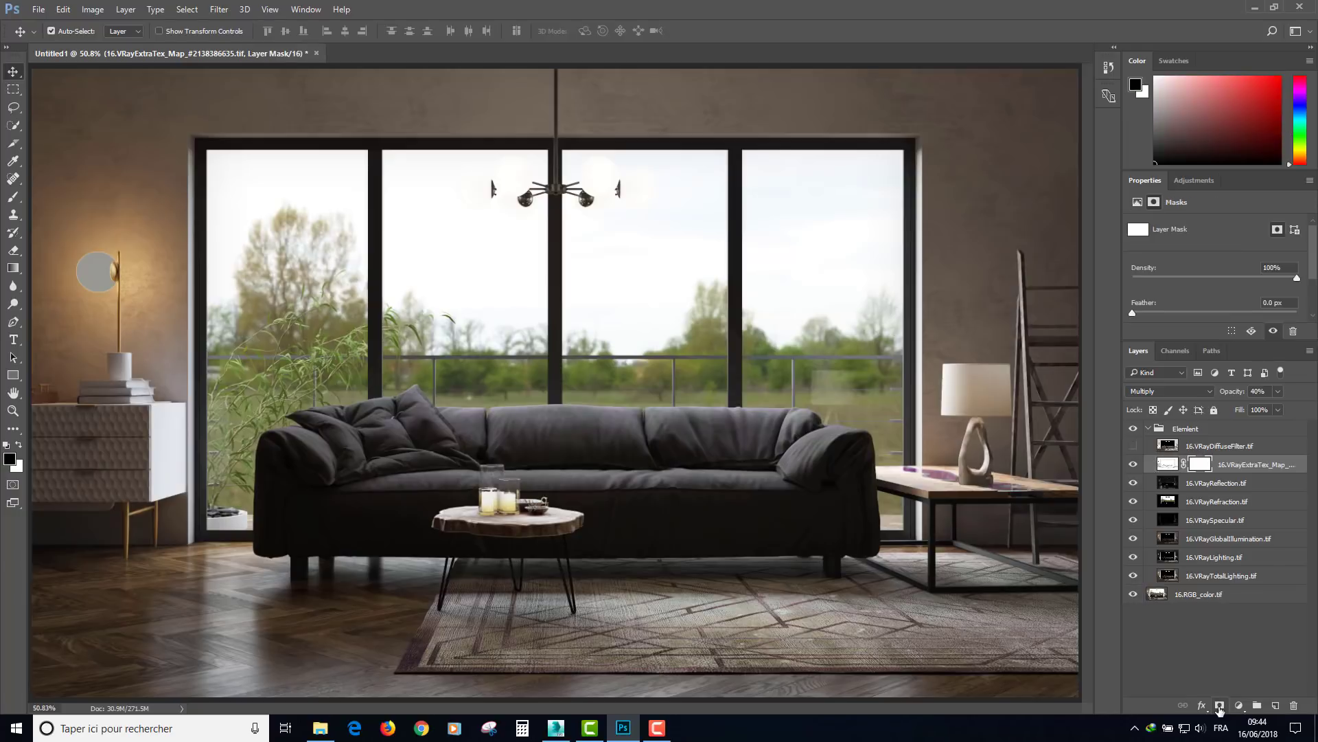
{"action": "left_click", "coordinate": [15, 201]}
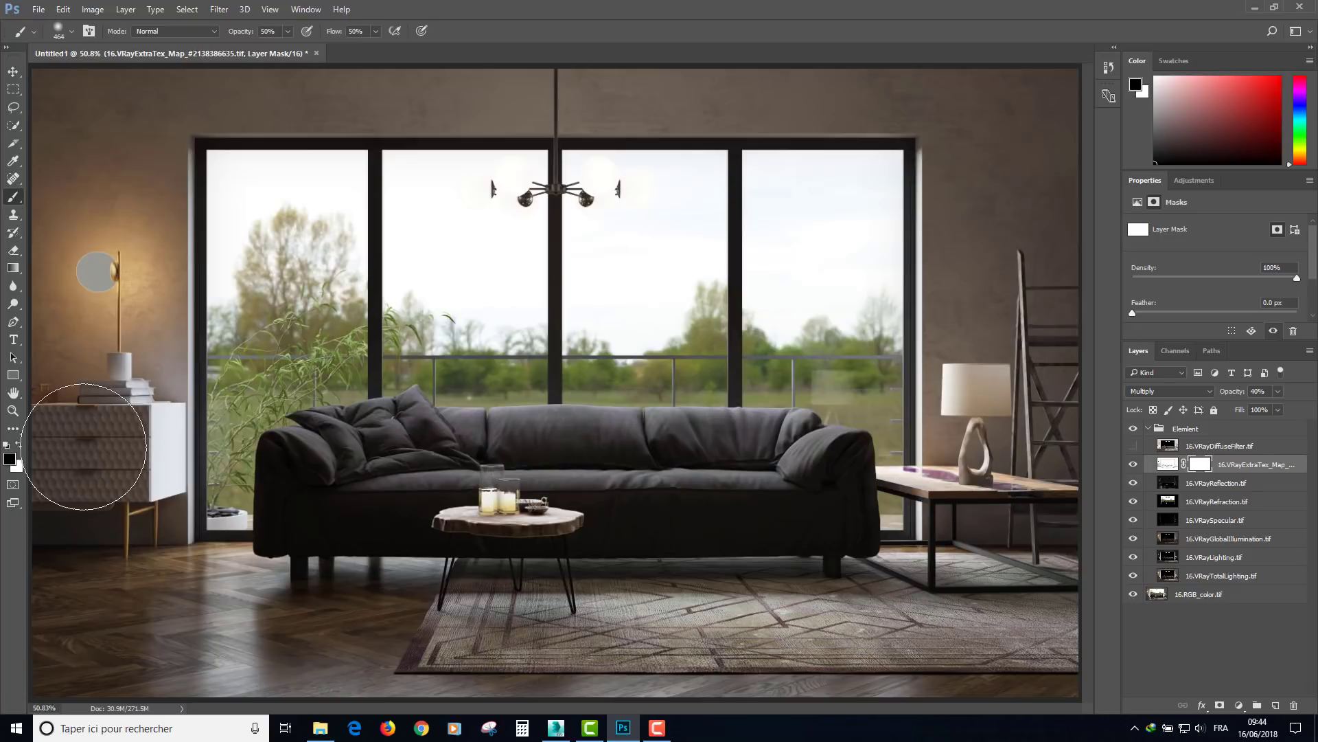
Set the brush to 31 px with 50% opacity and 50% flow
{"action": "left_click", "coordinate": [72, 31]}
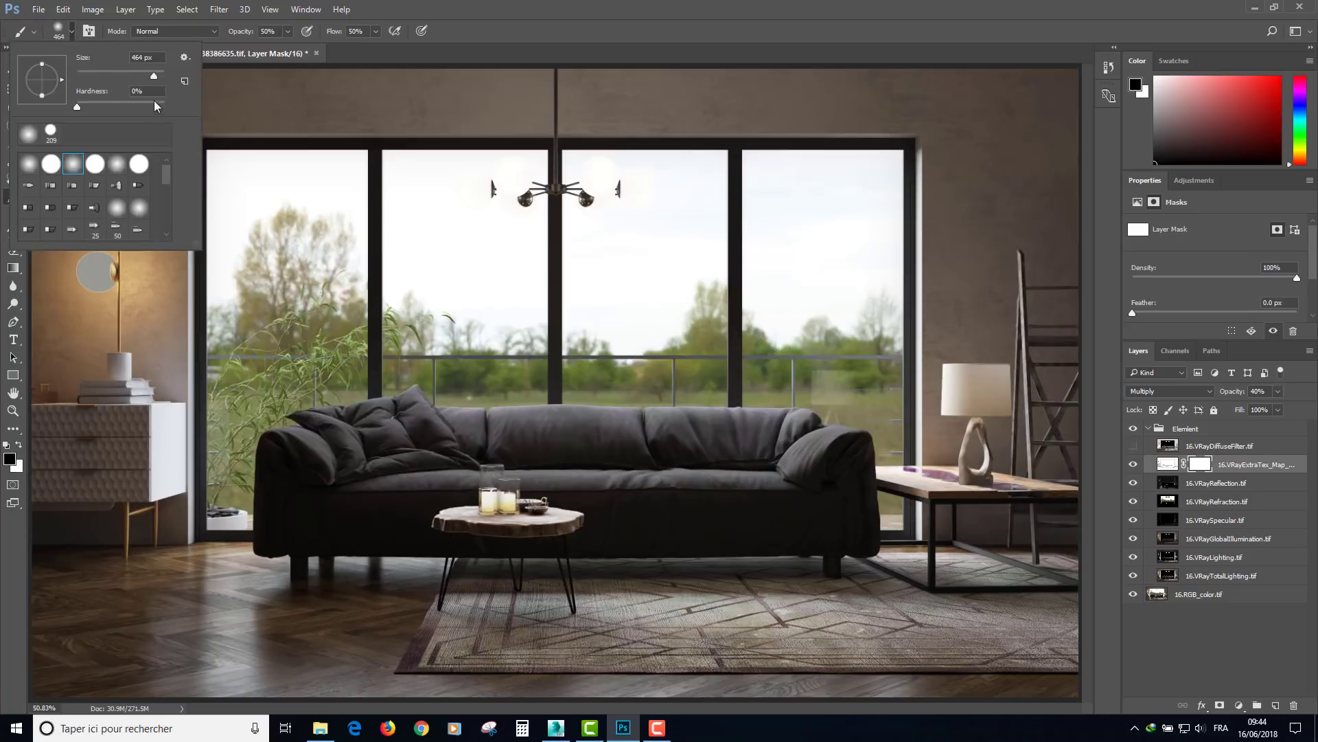
{"action": "left_click_drag", "start_coordinate": [154, 76], "coordinate": [90, 76]}
{"action": "left_click", "coordinate": [475, 24]}
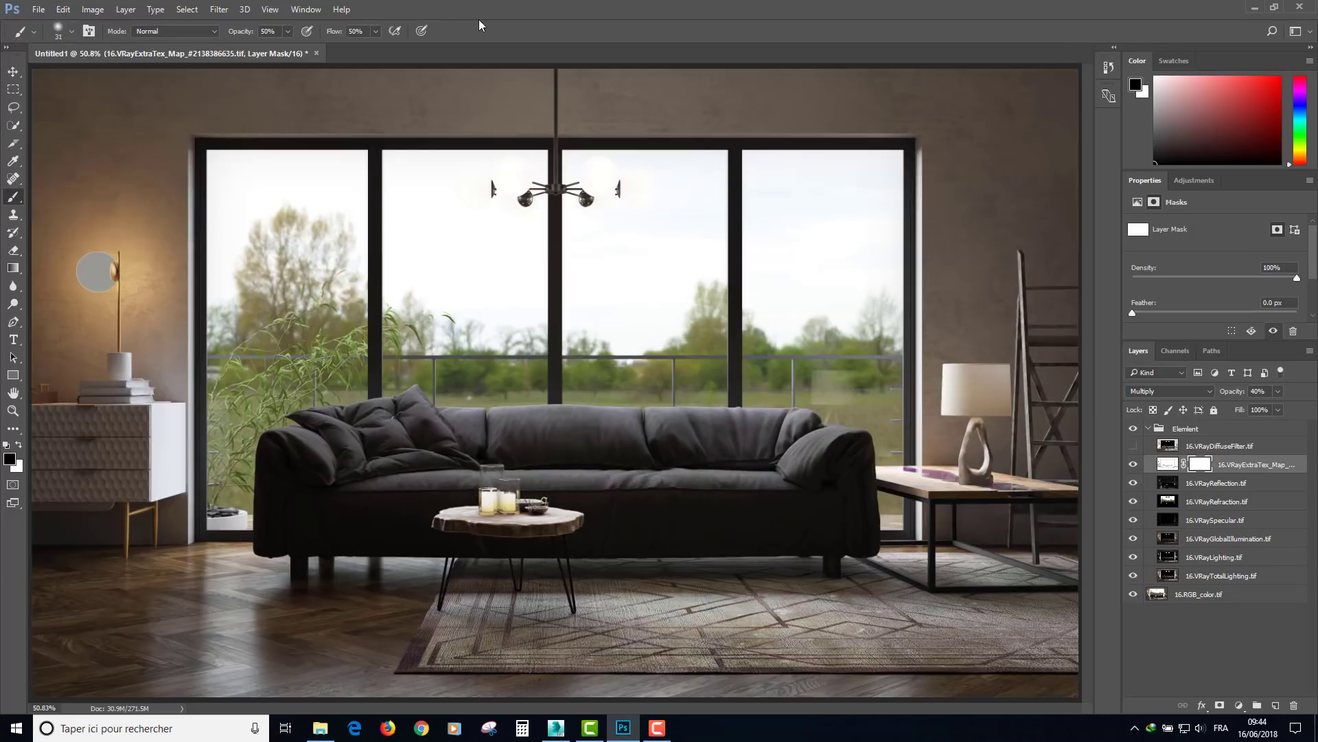
{"action": "double_click", "coordinate": [270, 30]}
{"action": "double_click", "coordinate": [364, 31]}
Zoom in on the wall lamp and paint the globe out on the ExtraTex mask
{"action": "left_click", "coordinate": [13, 71]}
{"action": "scroll", "coordinate": [86, 273], "scroll_direction": "up", "scroll_amount": 2}
{"action": "scroll", "coordinate": [86, 273], "scroll_direction": "up", "scroll_amount": 3}
{"action": "scroll", "coordinate": [85, 273], "scroll_direction": "up", "scroll_amount": 2}
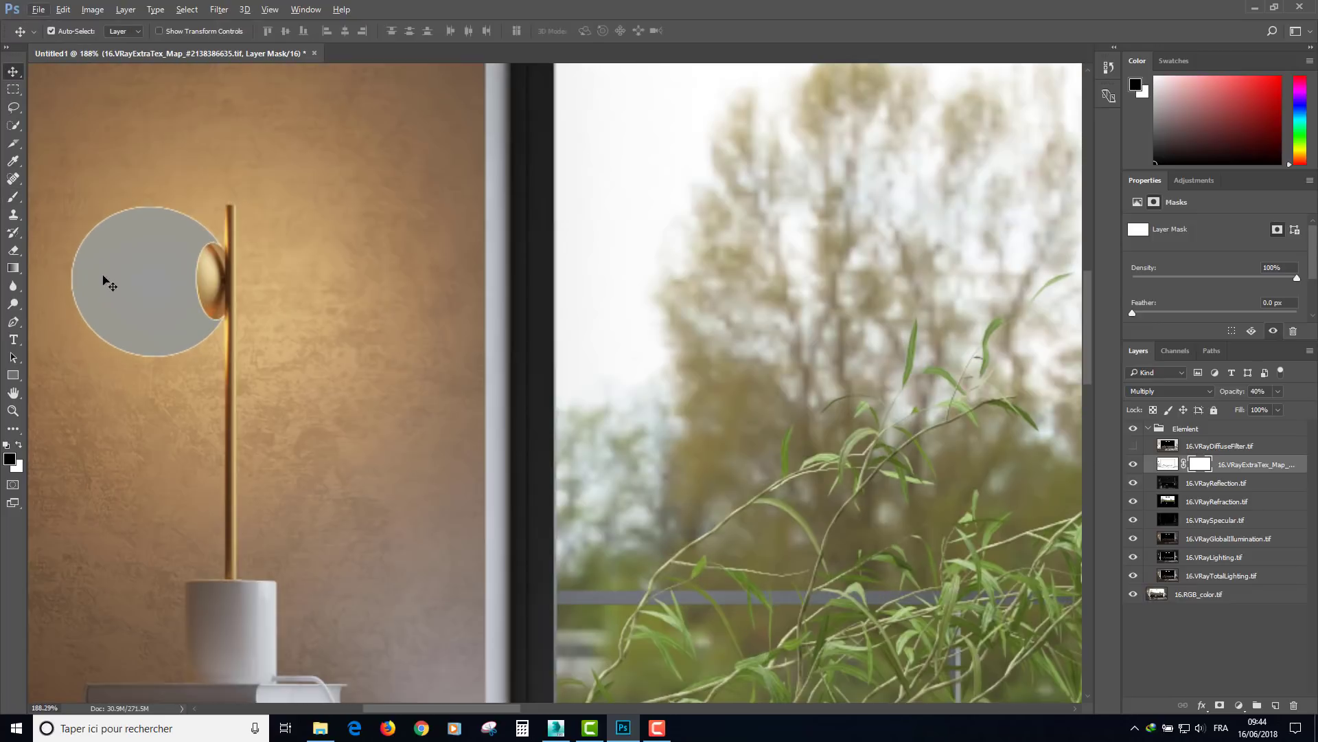
{"action": "left_click_drag", "start_coordinate": [137, 281], "coordinate": [303, 274]}
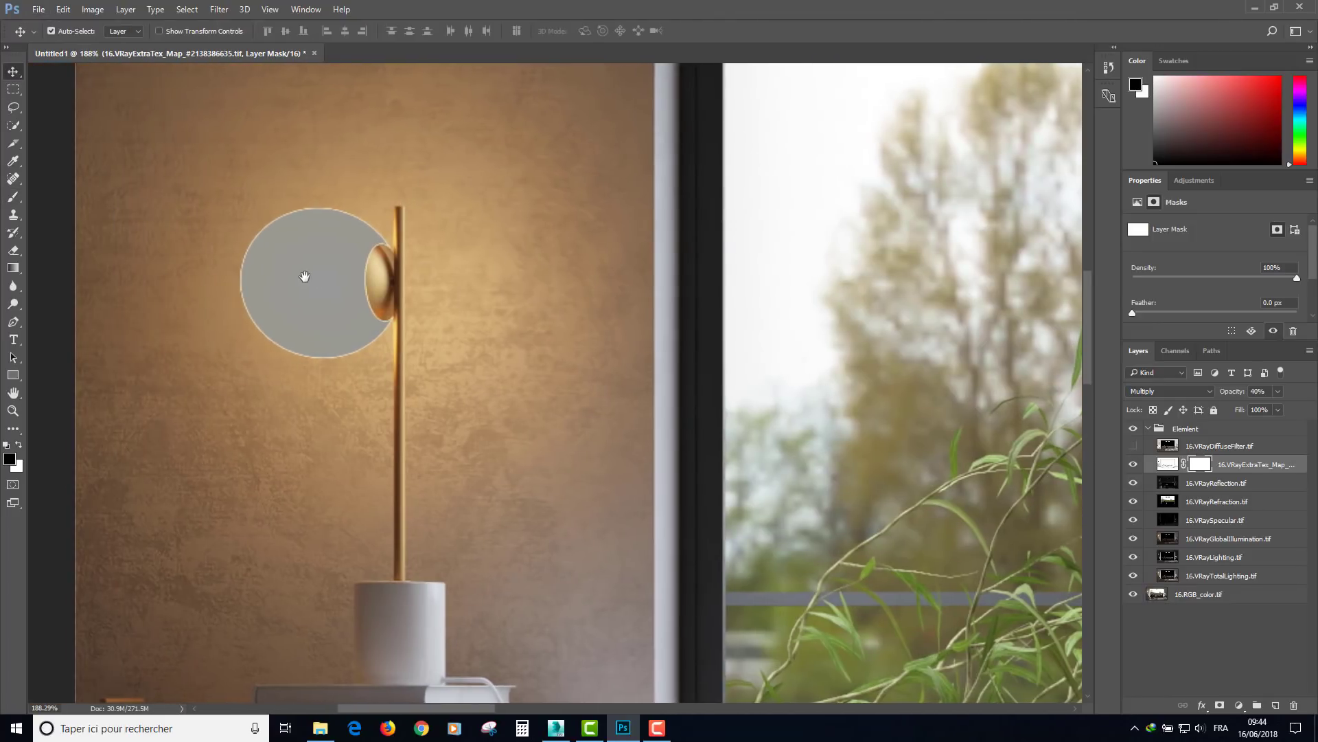
{"action": "left_click", "coordinate": [13, 199]}
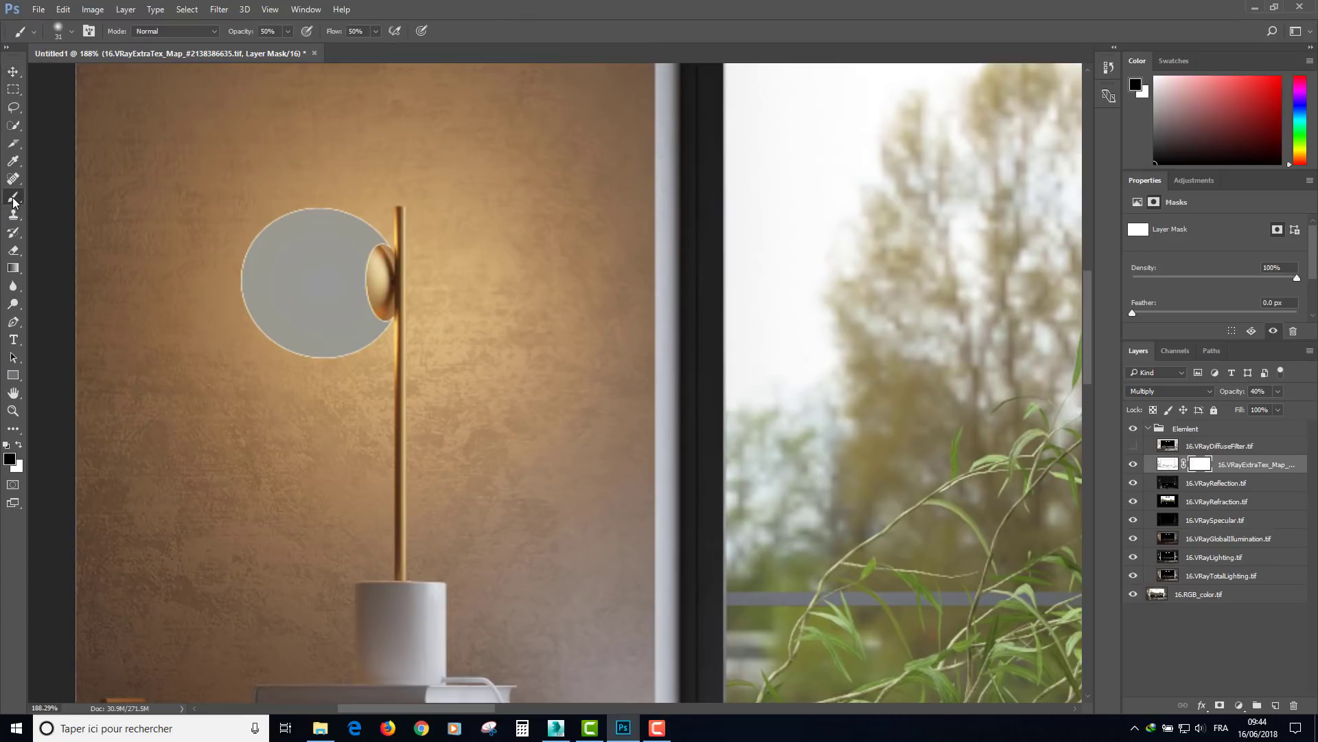
{"action": "mouse_move", "coordinate": [265, 289]}
{"action": "left_mouse_down"}
{"action": "mouse_move", "coordinate": [290, 233]}
{"action": "mouse_move", "coordinate": [348, 221]}
{"action": "mouse_move", "coordinate": [271, 286]}
{"action": "mouse_move", "coordinate": [332, 265]}
{"action": "mouse_move", "coordinate": [303, 268]}
{"action": "mouse_move", "coordinate": [336, 343]}
{"action": "mouse_move", "coordinate": [332, 279]}
{"action": "mouse_move", "coordinate": [278, 280]}
{"action": "mouse_move", "coordinate": [292, 353]}
{"action": "left_mouse_up"}
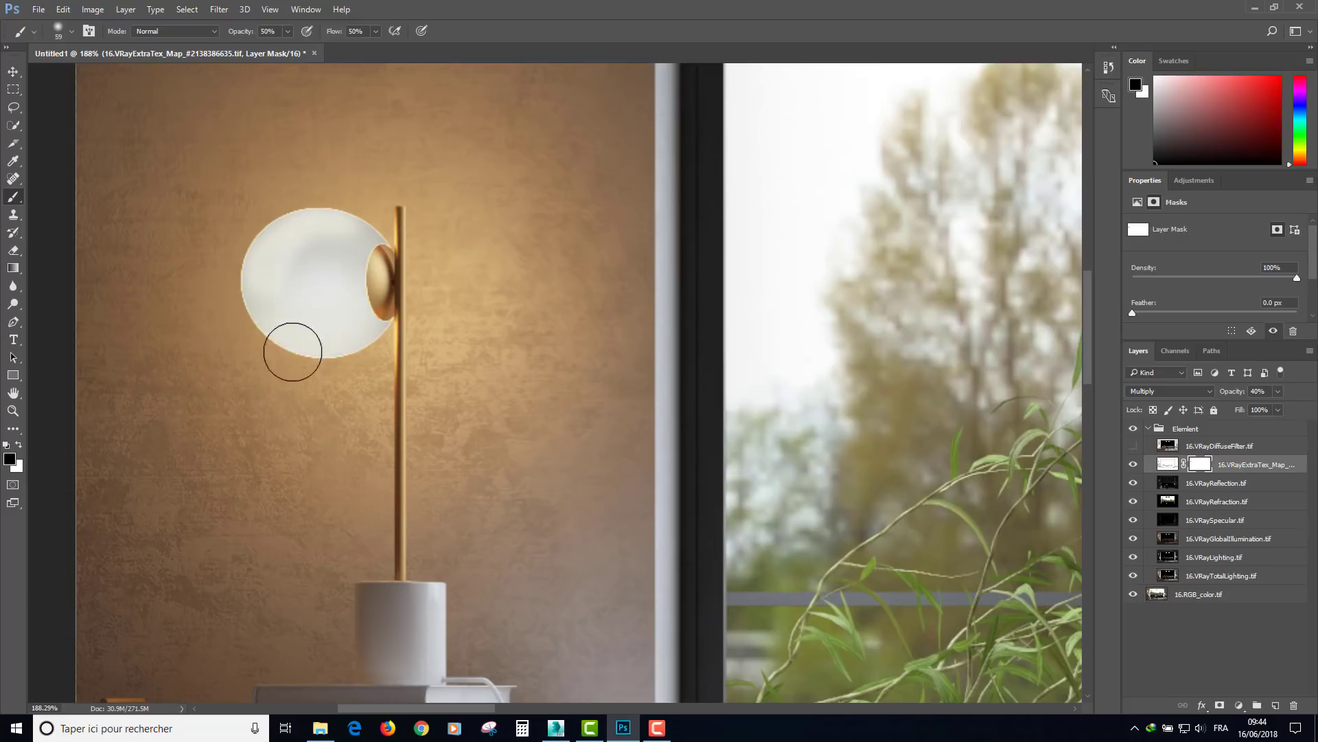
{"action": "mouse_move", "coordinate": [318, 265]}
{"action": "left_mouse_down"}
{"action": "mouse_move", "coordinate": [265, 300]}
{"action": "mouse_move", "coordinate": [279, 244]}
{"action": "mouse_move", "coordinate": [344, 277]}
{"action": "mouse_move", "coordinate": [366, 268]}
{"action": "mouse_move", "coordinate": [342, 330]}
{"action": "mouse_move", "coordinate": [332, 236]}
{"action": "mouse_move", "coordinate": [315, 238]}
{"action": "mouse_move", "coordinate": [274, 309]}
{"action": "mouse_move", "coordinate": [289, 327]}
{"action": "mouse_move", "coordinate": [351, 319]}
{"action": "left_mouse_up"}
Zoom back out to fit the whole image on screen
{"action": "scroll", "coordinate": [383, 305], "scroll_direction": "down", "scroll_amount": 1, "text": "alt"}
{"action": "scroll", "coordinate": [432, 326], "scroll_direction": "down", "scroll_amount": 3}
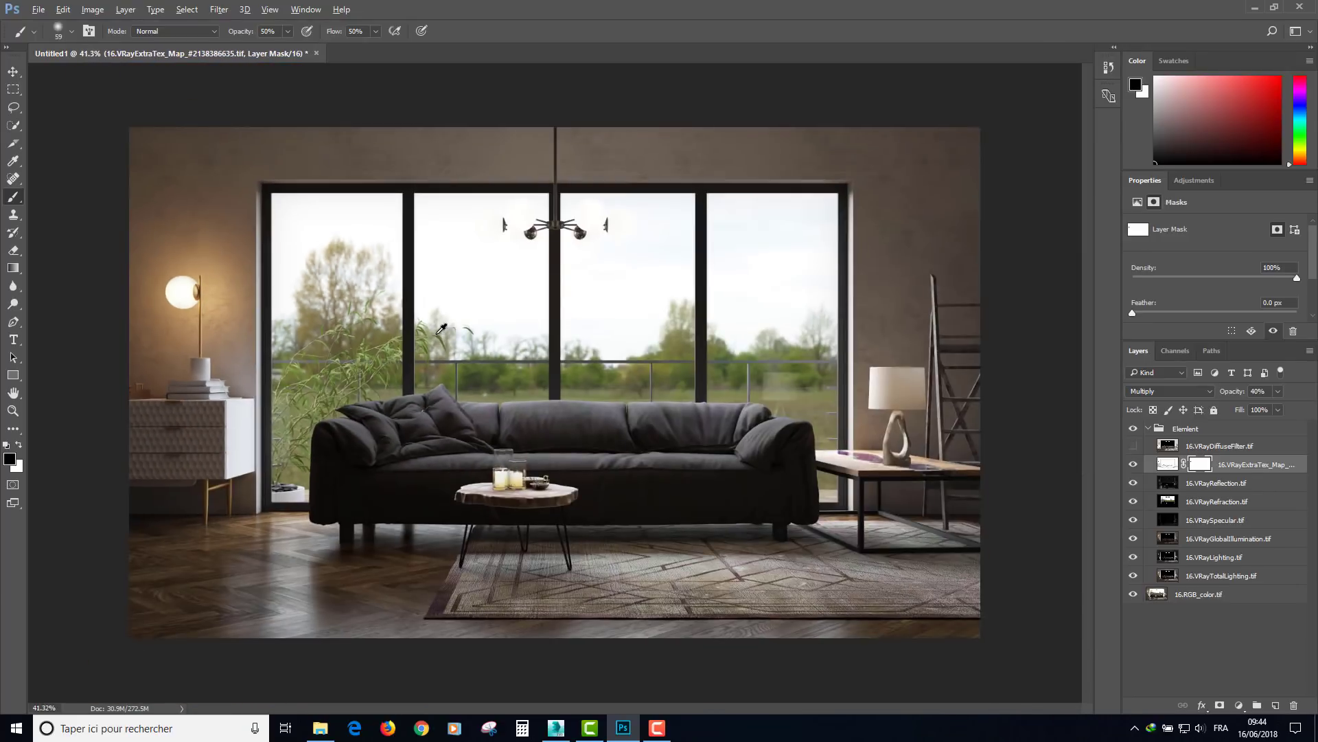
{"action": "left_click", "coordinate": [13, 71]}
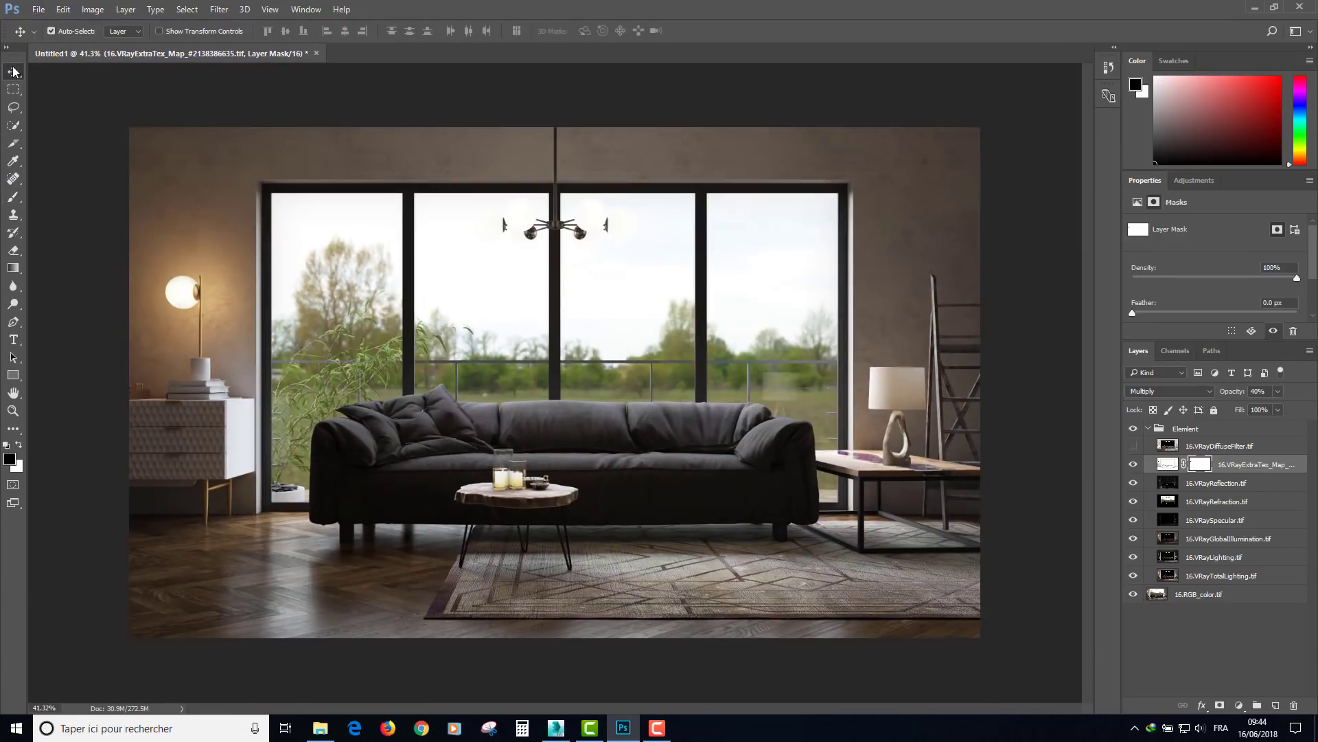
{"action": "key", "text": "z"}
{"action": "right_click", "coordinate": [445, 286]}
{"action": "left_click", "coordinate": [444, 286]}
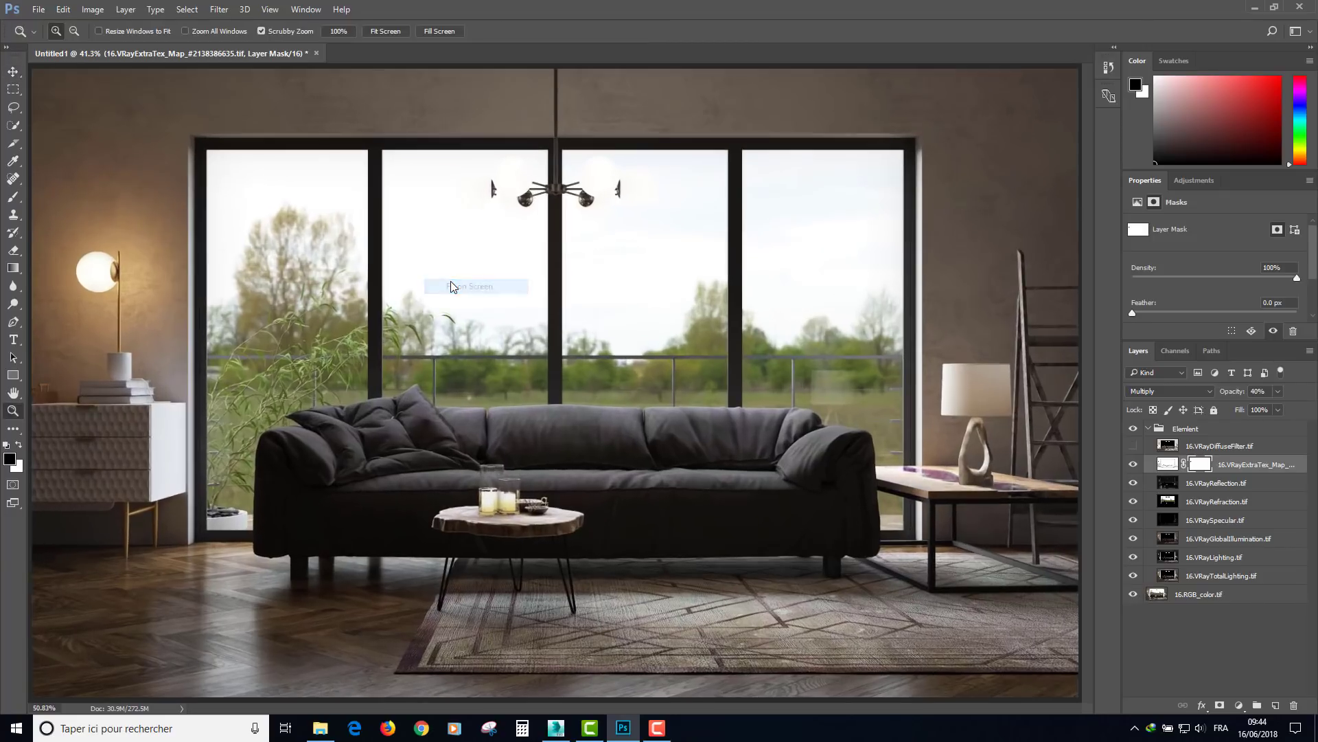
Show 16.VRayDiffuseFilter.tif blended in Soft Light at 10% opacity
{"action": "key", "text": "v"}
{"action": "left_click", "coordinate": [1133, 445]}
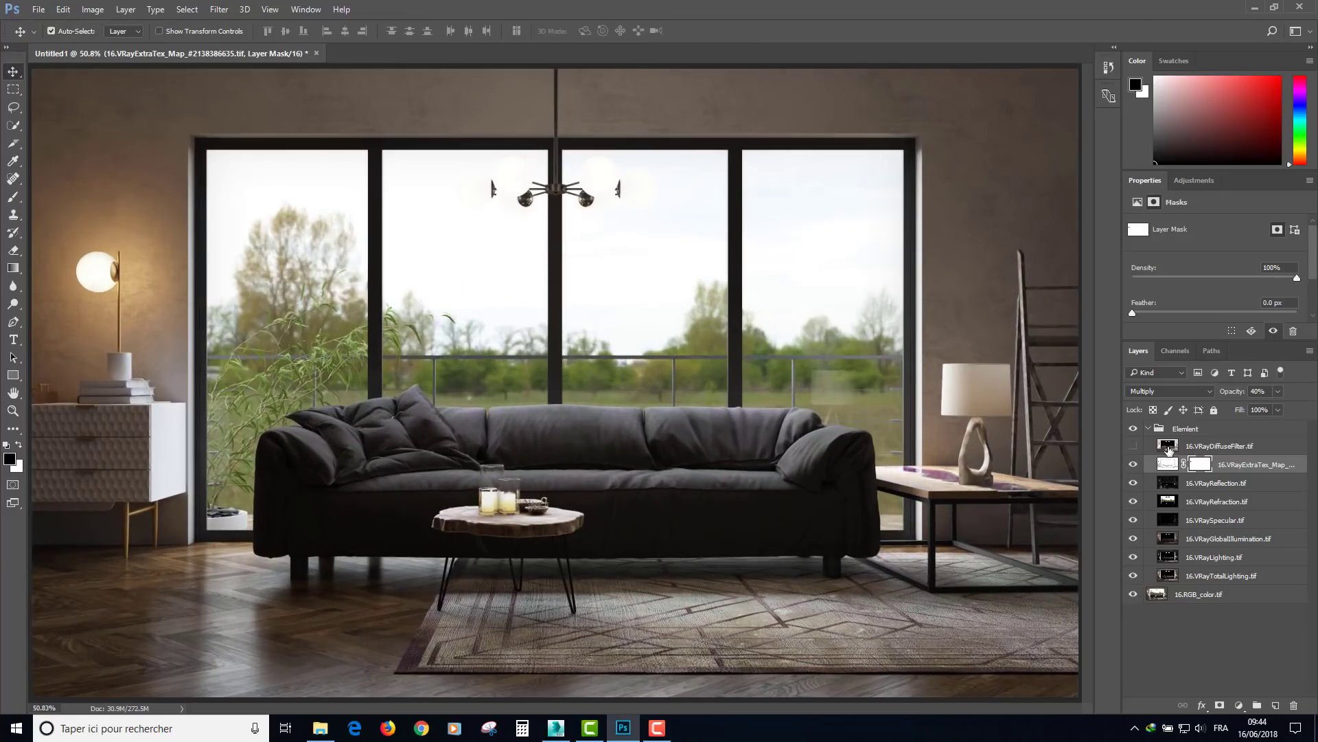
{"action": "left_click", "coordinate": [1181, 446]}
{"action": "left_click", "coordinate": [1133, 447]}
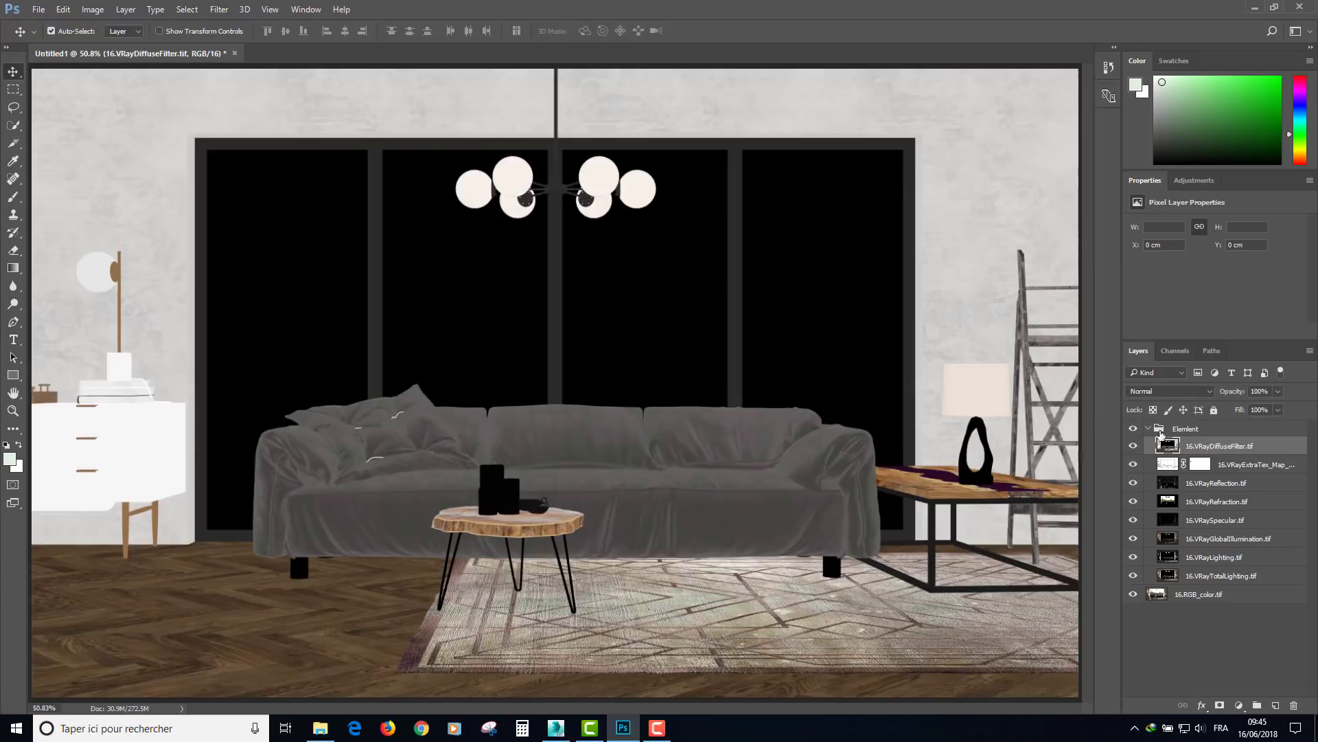
{"action": "left_click", "coordinate": [1155, 393]}
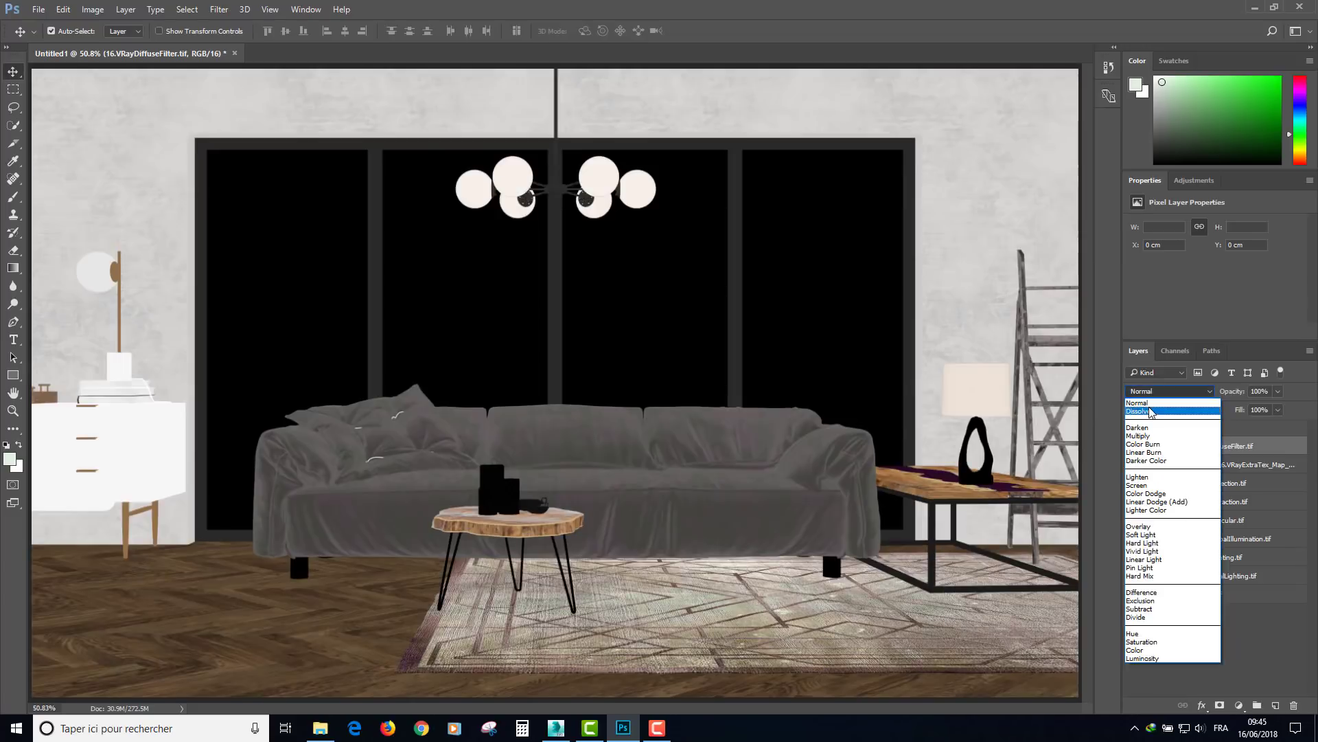
{"action": "left_click", "coordinate": [1142, 535]}
{"action": "left_click", "coordinate": [1258, 392]}
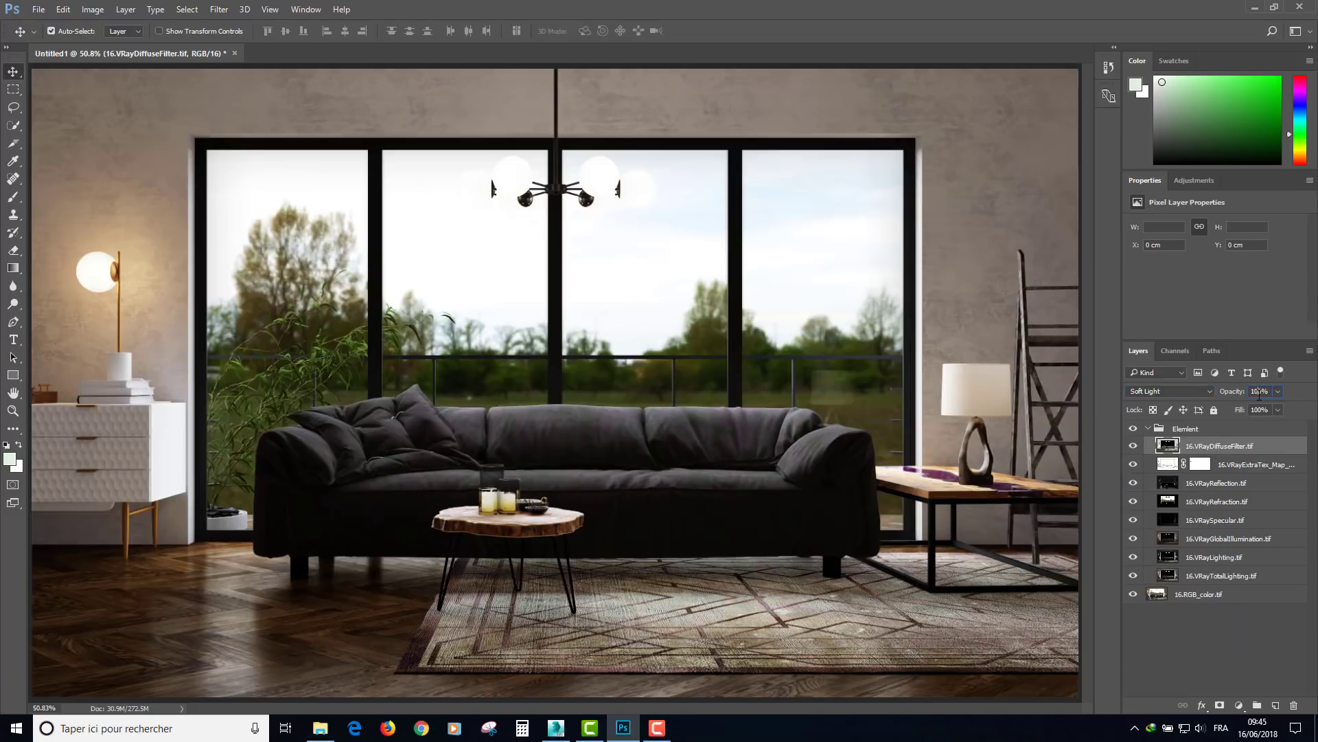
{"action": "type", "text": "10"}
{"action": "key", "text": "Return"}
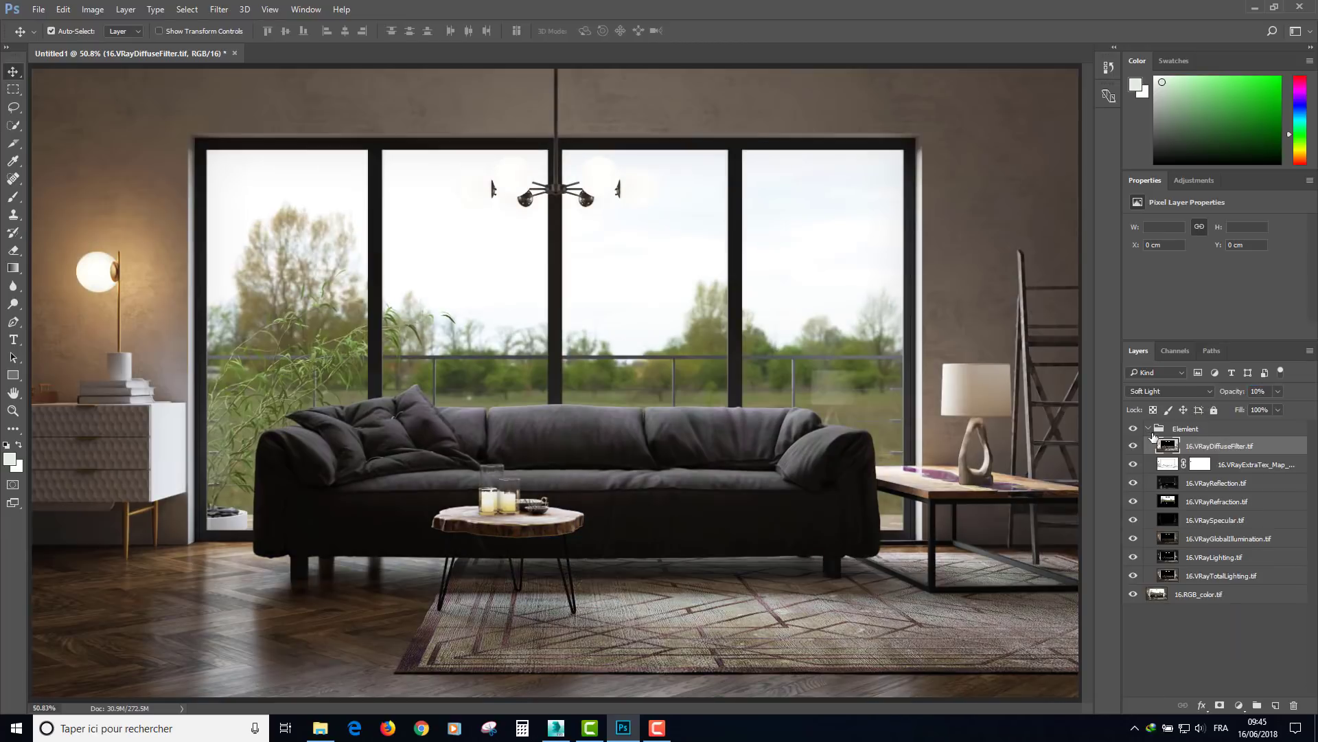
Toggle the diffuse filter layer to compare, then collapse the Element group
{"action": "left_click", "coordinate": [1132, 447]}
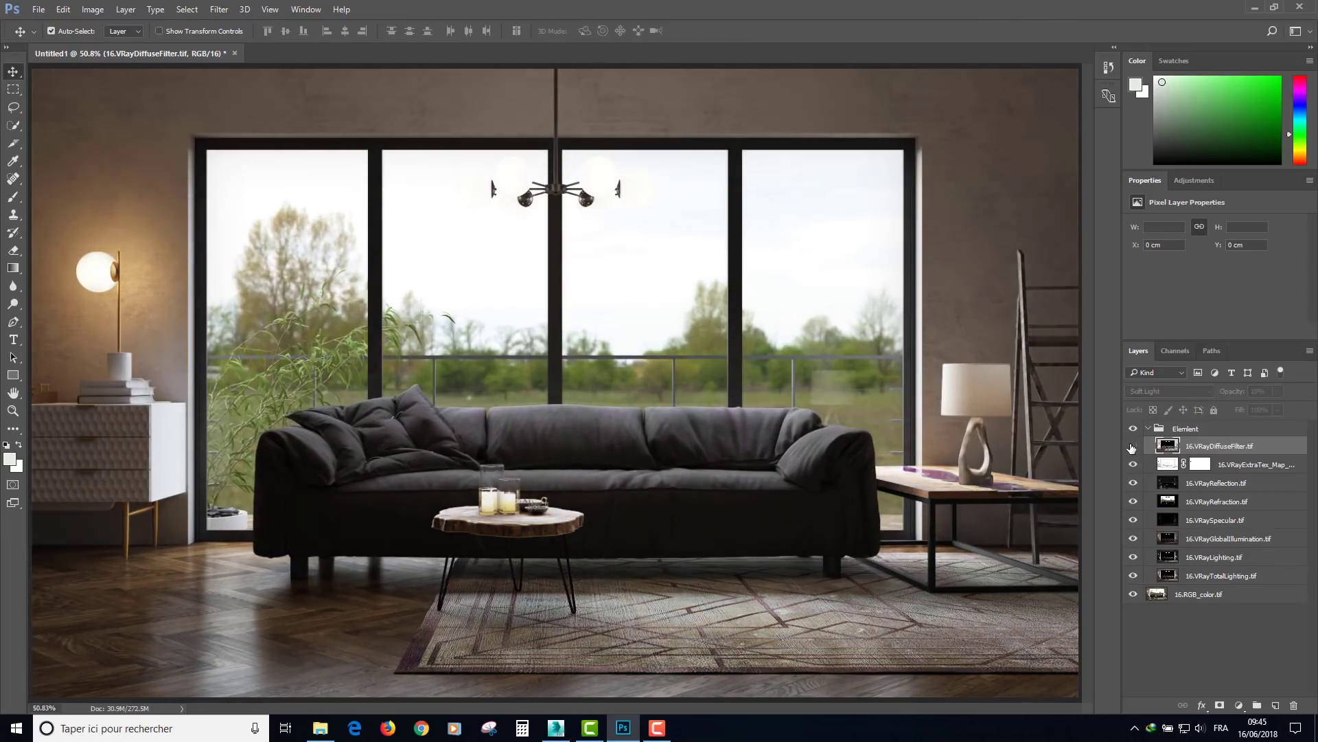
{"action": "left_click", "coordinate": [1133, 447]}
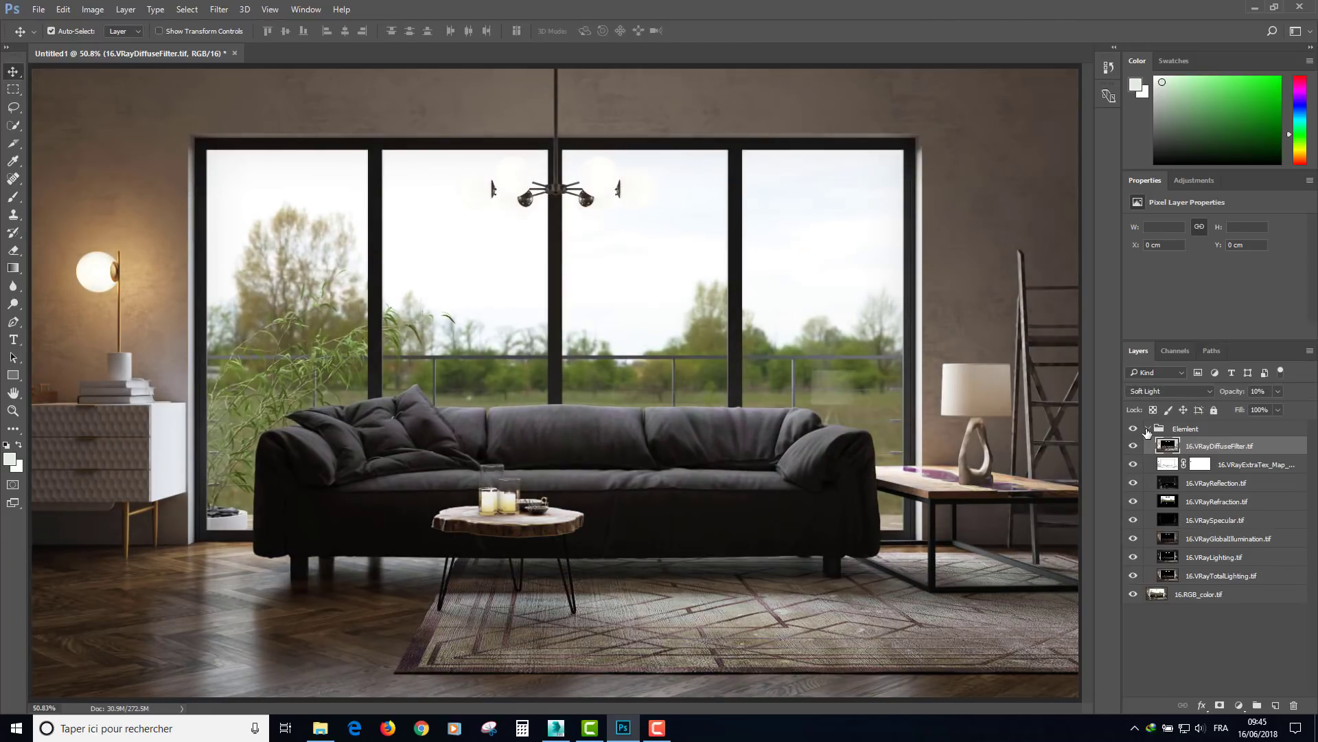
{"action": "left_click", "coordinate": [1150, 430]}
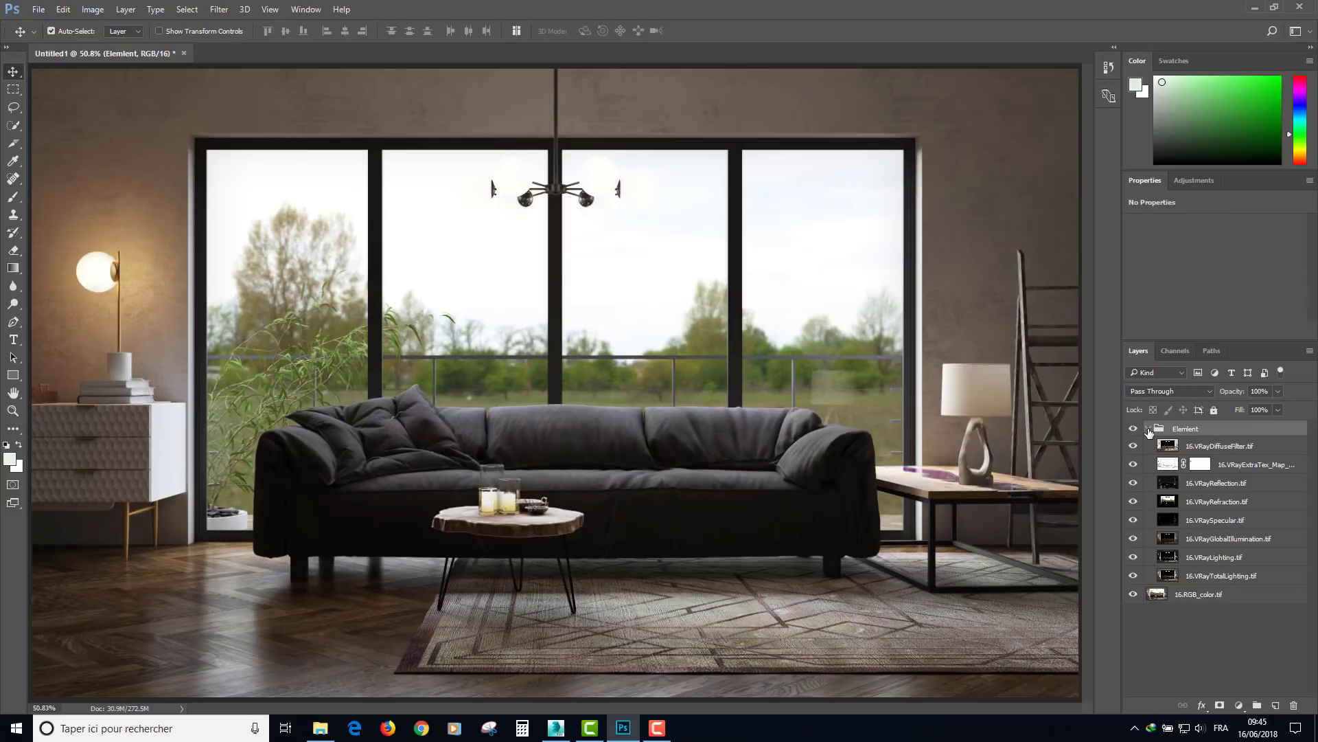
{"action": "left_click", "coordinate": [1148, 429]}
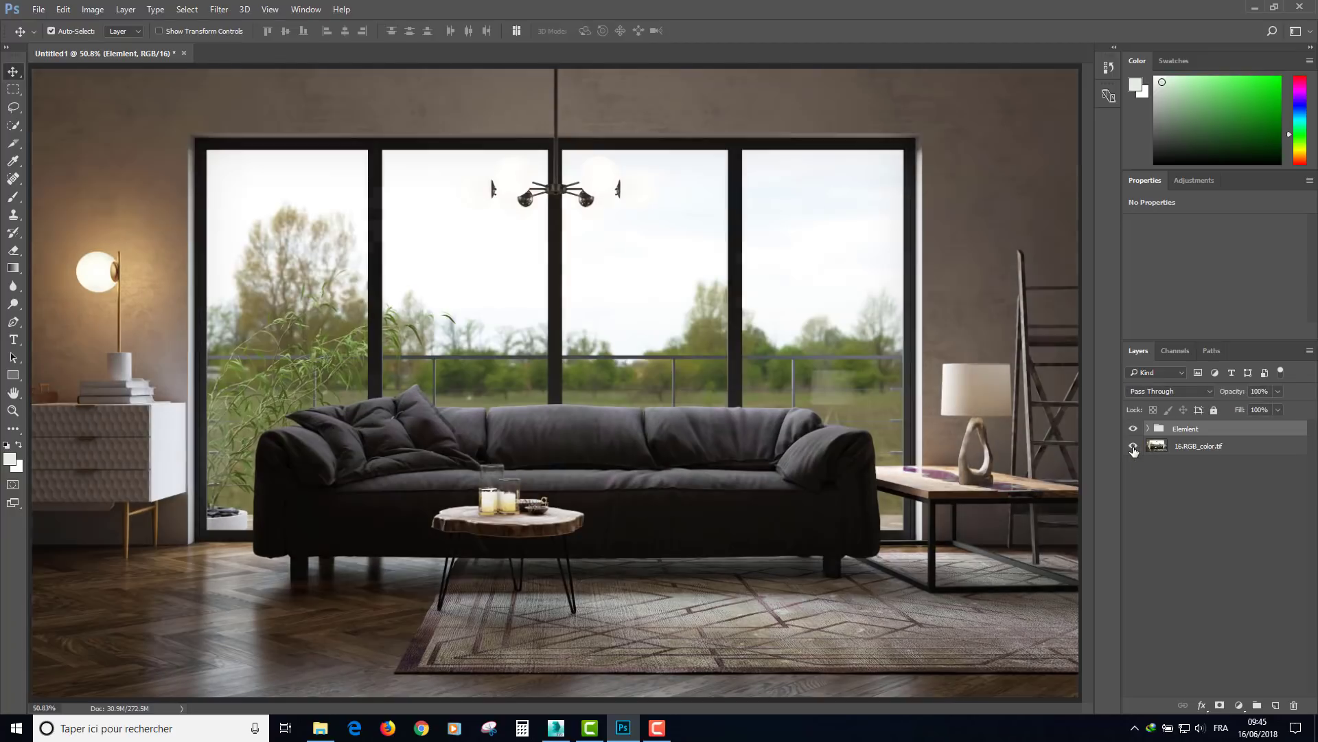
Toggle the Element group to compare, then stamp visible layers into Layer 1 with Ctrl+Shift+Alt+E
{"action": "left_click", "coordinate": [1134, 447], "text": "alt"}
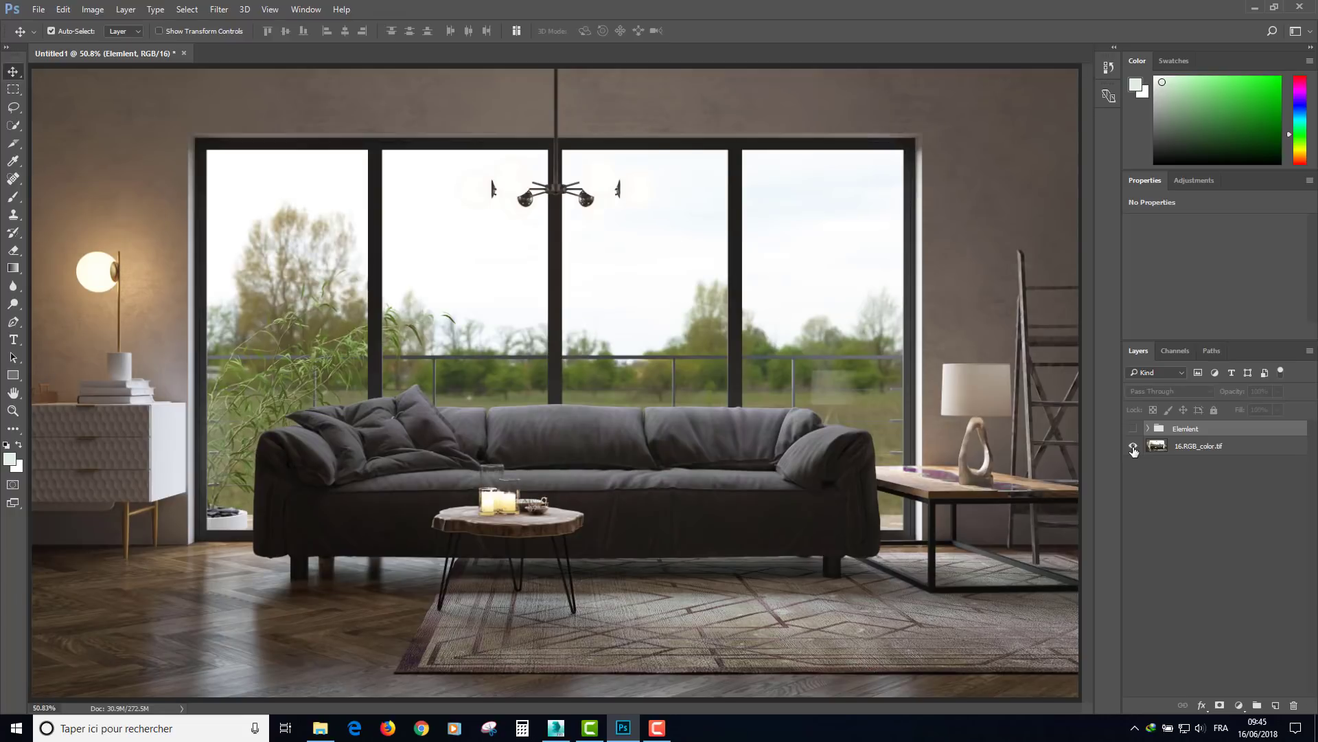
{"action": "left_click", "coordinate": [1134, 448], "text": "alt"}
{"action": "left_click", "coordinate": [1134, 447], "text": "alt"}
{"action": "left_click", "coordinate": [1133, 447], "text": "alt"}
{"action": "left_click", "coordinate": [1134, 448], "text": "alt"}
{"action": "left_click", "coordinate": [1134, 448], "text": "alt"}
{"action": "left_click", "coordinate": [1133, 448], "text": "alt"}
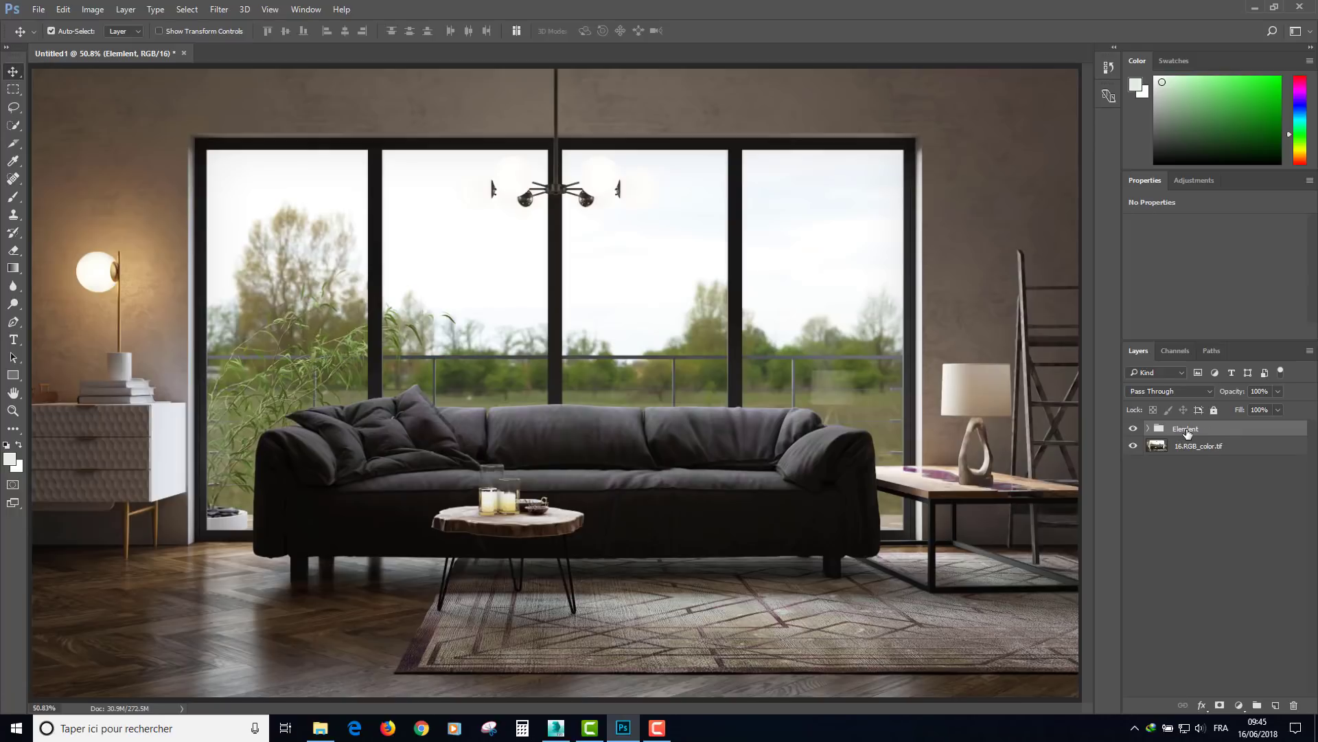
{"action": "key", "text": "ctrl"}
{"action": "key", "text": "ctrl+shift+alt+e"}
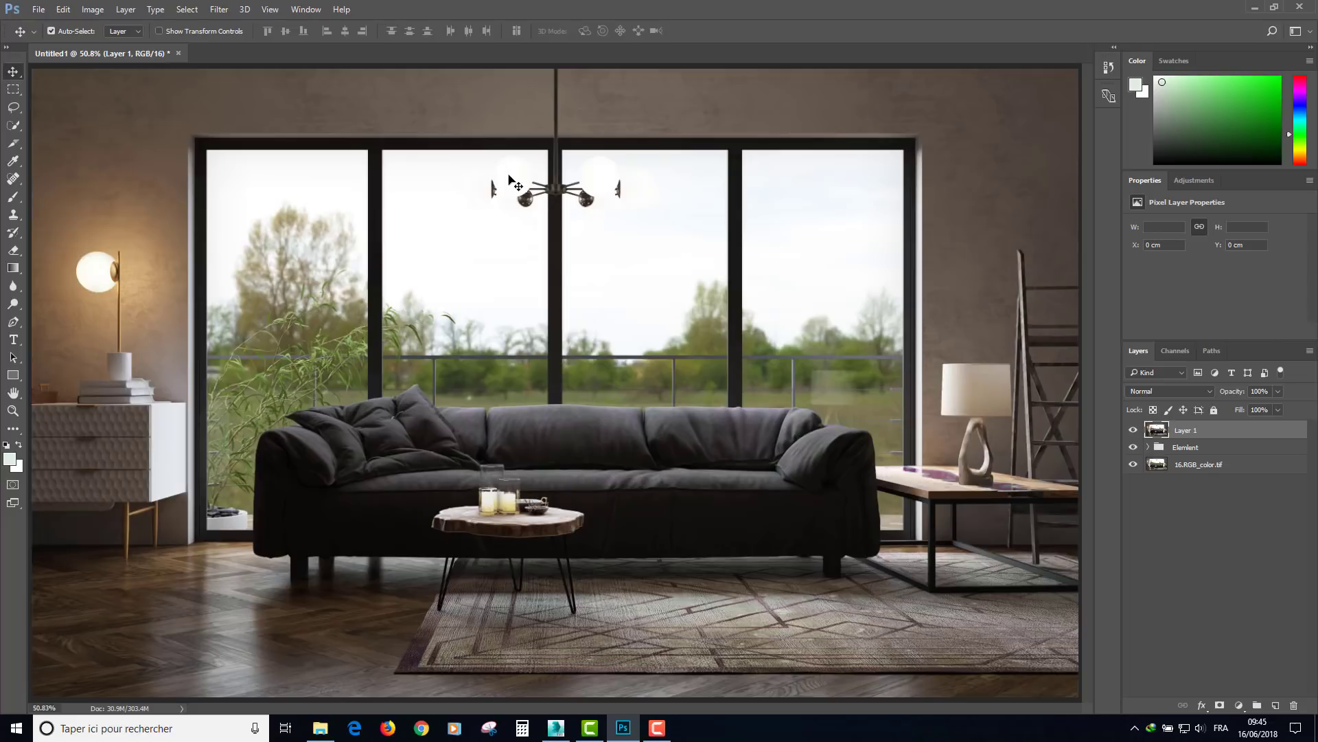
Add a Brightness/Contrast adjustment with contrast 19 and slightly raised brightness
{"action": "left_click", "coordinate": [1238, 705]}
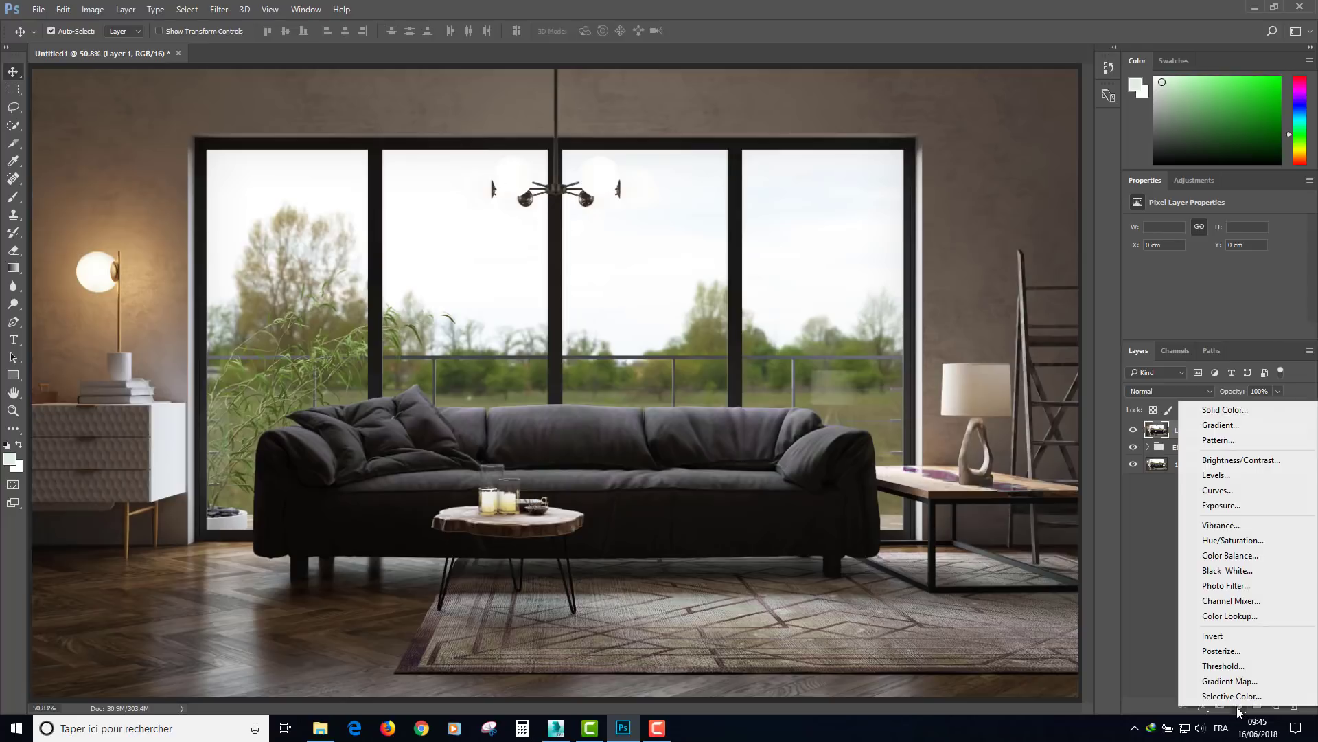
{"action": "left_click", "coordinate": [1230, 458]}
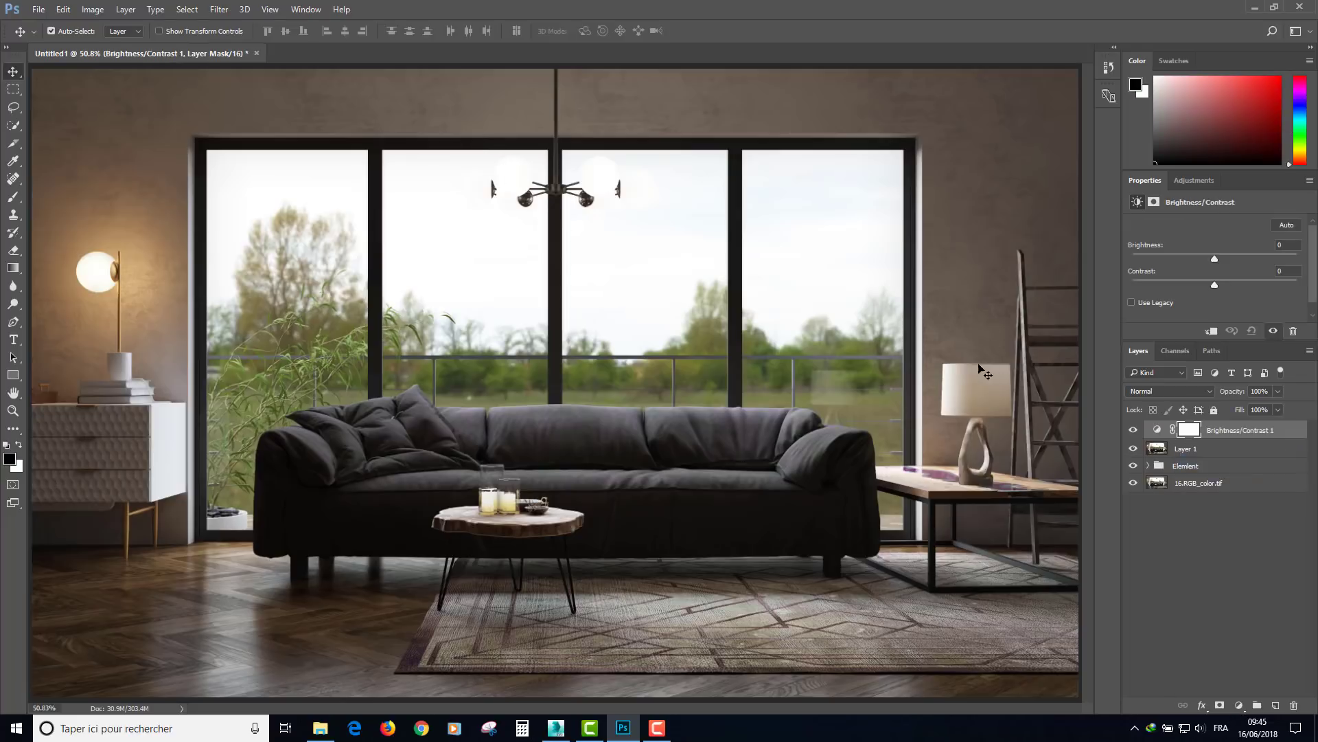
{"action": "left_click", "coordinate": [1231, 286]}
{"action": "left_click_drag", "start_coordinate": [1215, 259], "coordinate": [1218, 258]}
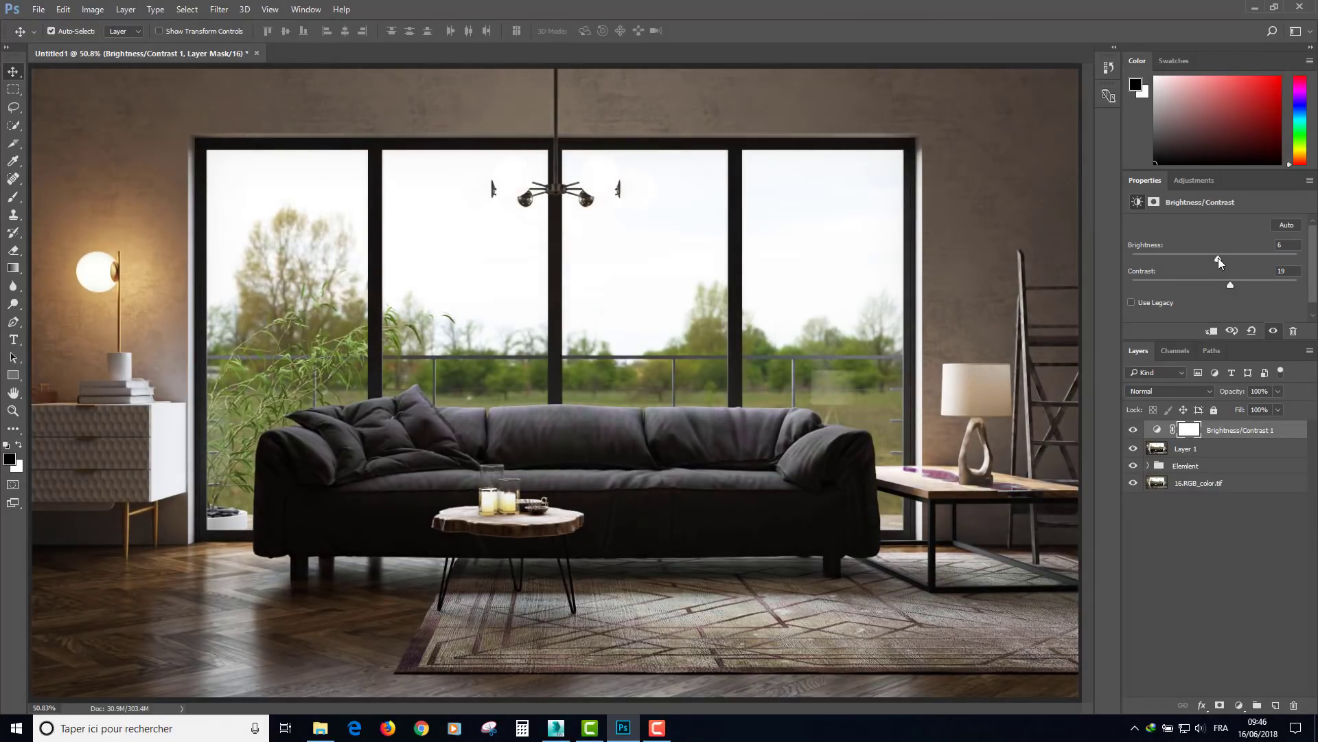
{"action": "left_click", "coordinate": [1133, 430]}
{"action": "left_click", "coordinate": [1133, 429]}
{"action": "left_click", "coordinate": [1133, 430]}
{"action": "left_click", "coordinate": [1133, 430]}
Add a Levels adjustment with white input 253 and midtones 1.11
{"action": "left_click", "coordinate": [1239, 705]}
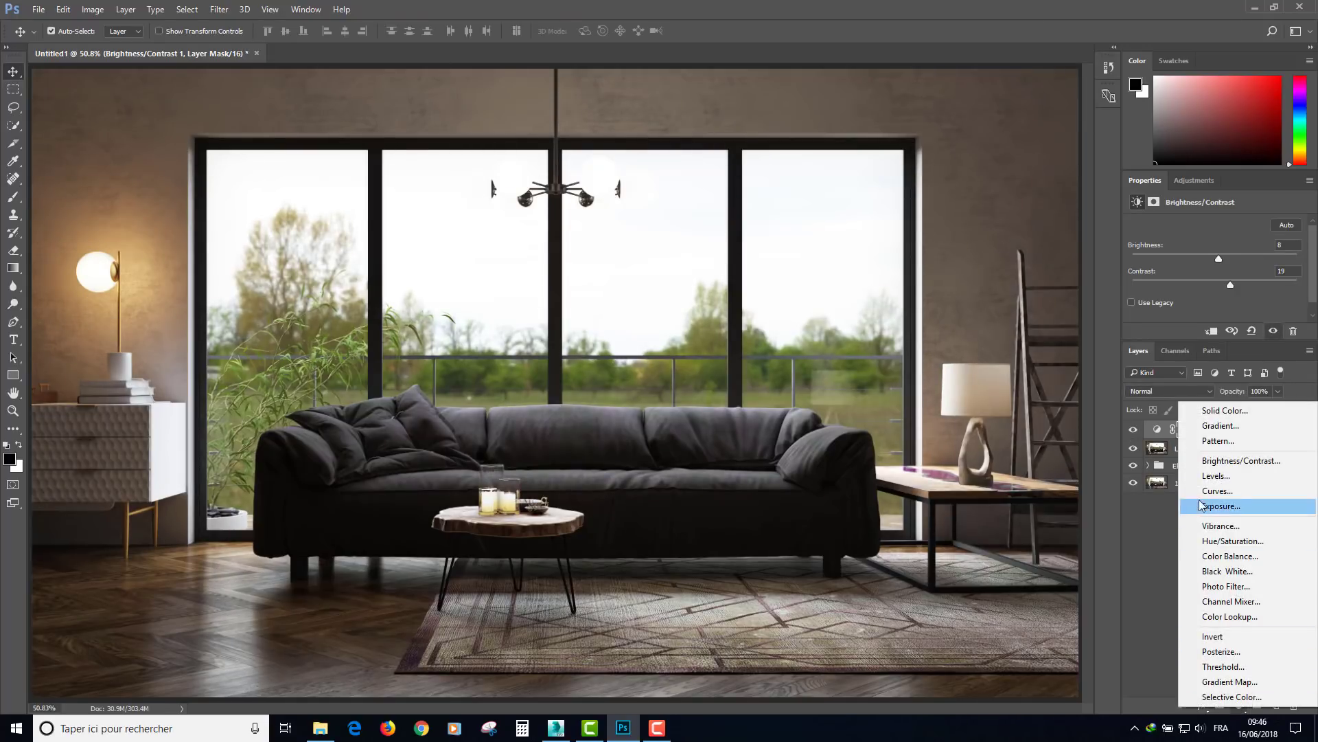
{"action": "left_click", "coordinate": [1226, 477]}
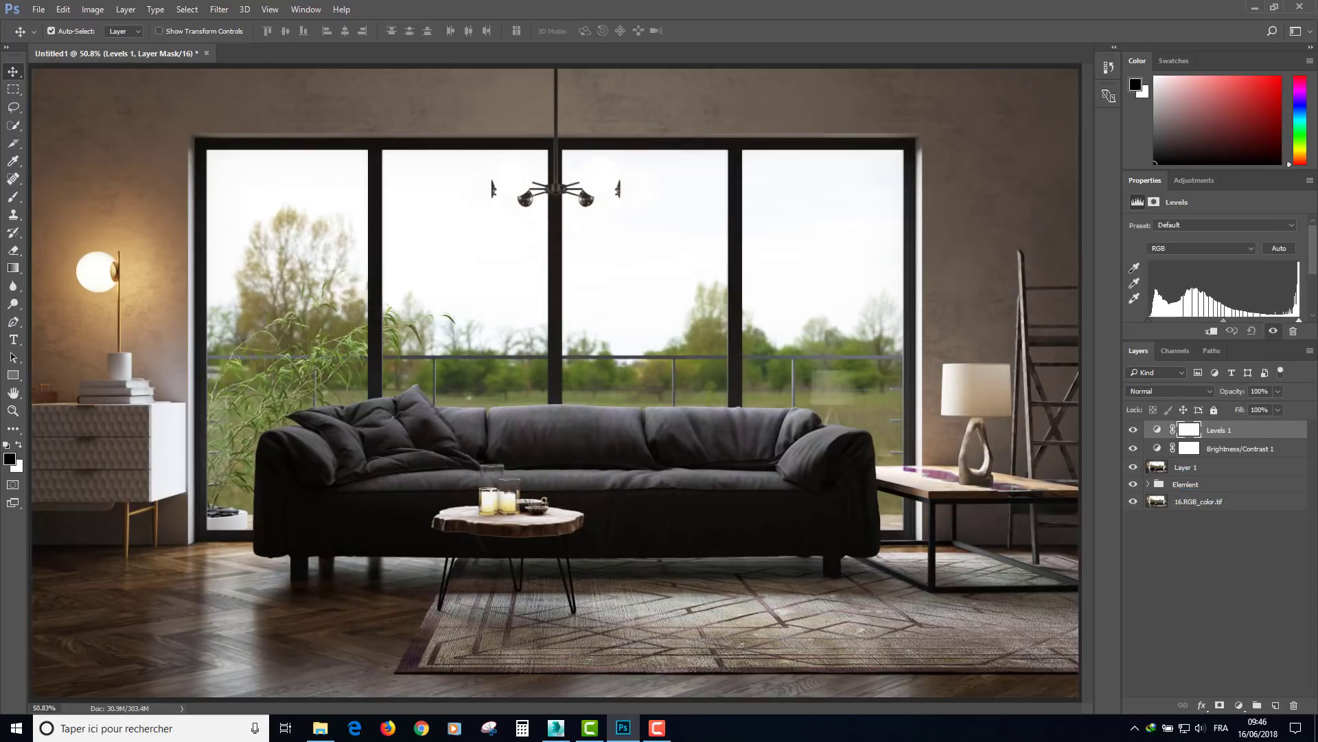
{"action": "left_click_drag", "start_coordinate": [1311, 241], "coordinate": [1125, 280]}
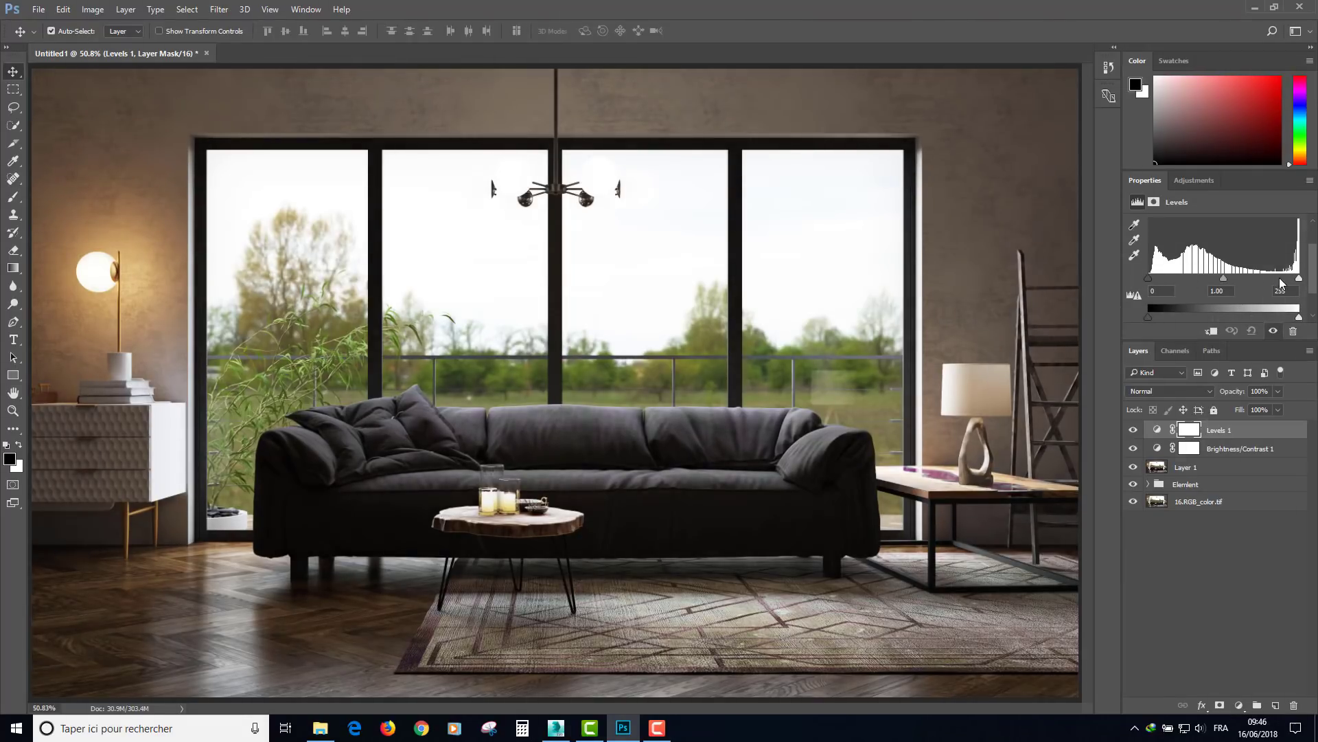
{"action": "left_click_drag", "start_coordinate": [1299, 279], "coordinate": [1297, 279]}
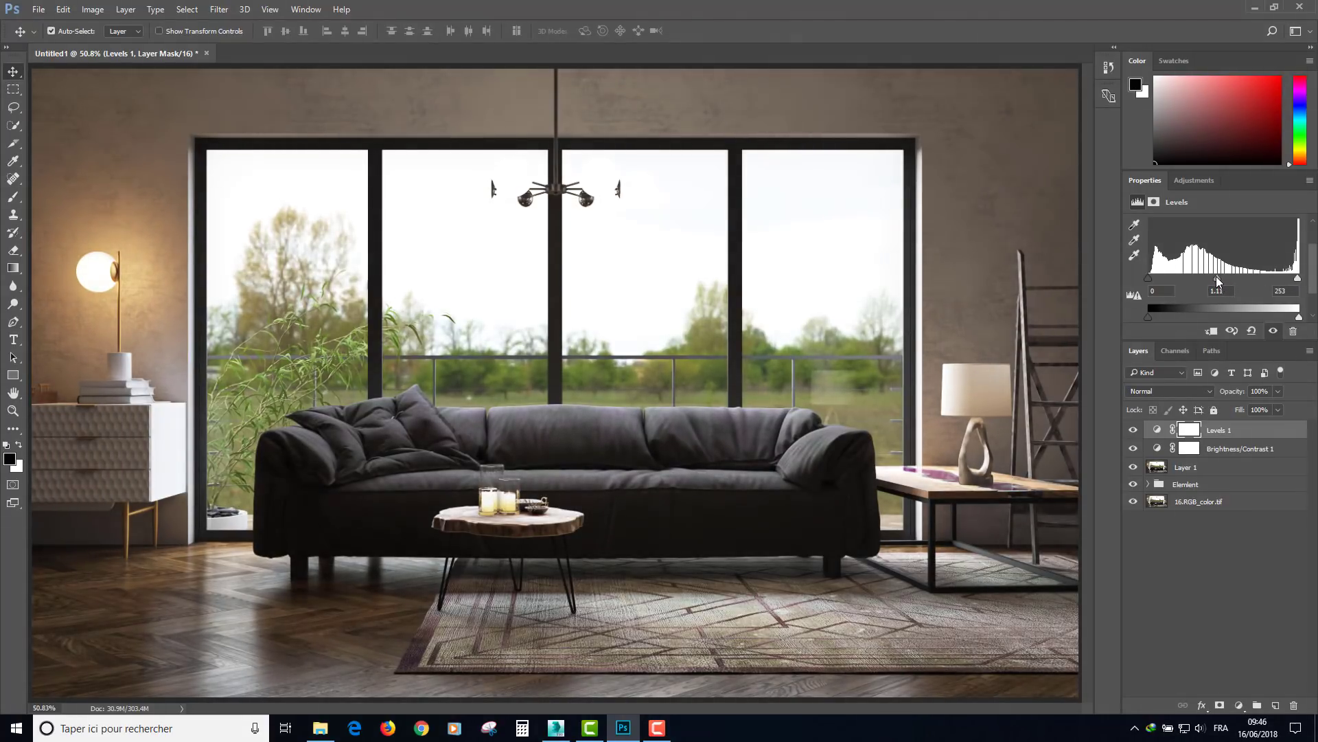
{"action": "left_click", "coordinate": [1134, 430]}
Delete the leftover Layer 1
{"action": "left_click", "coordinate": [1198, 468]}
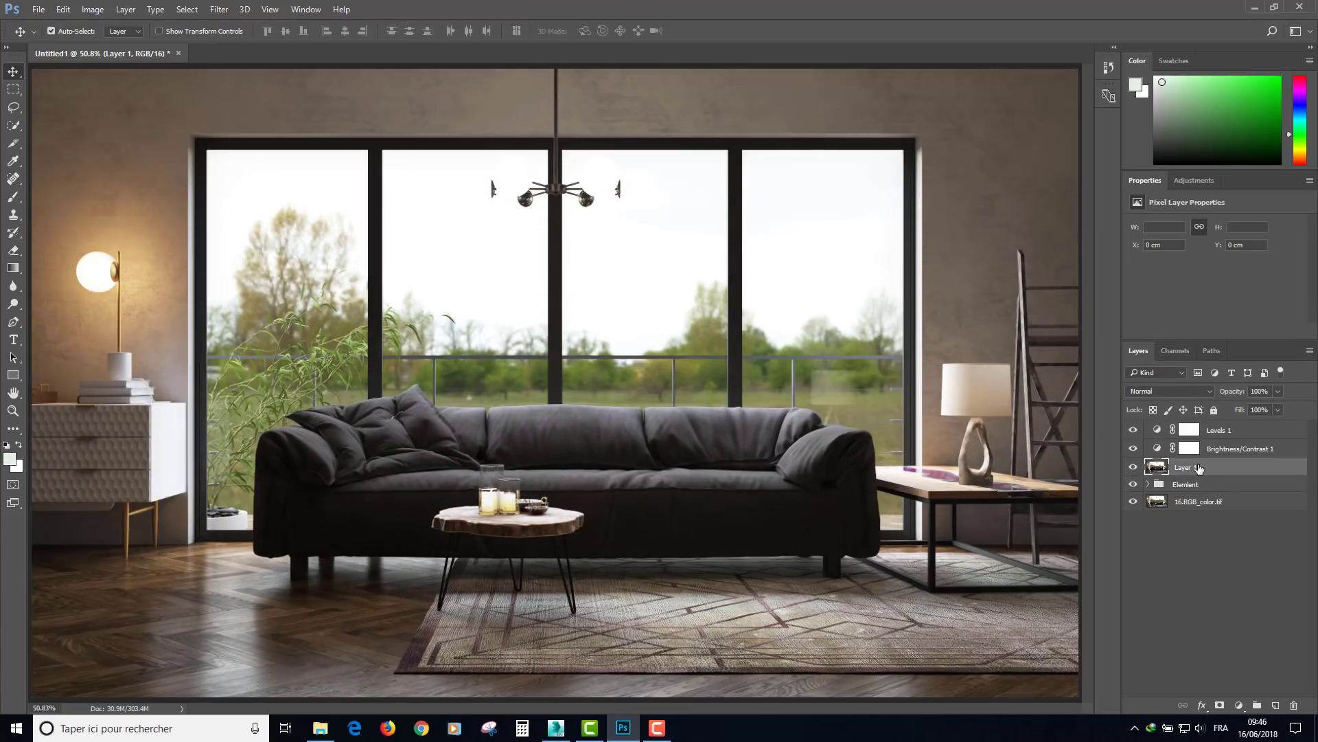
{"action": "key", "text": "Delete"}
{"action": "left_click", "coordinate": [1219, 430]}
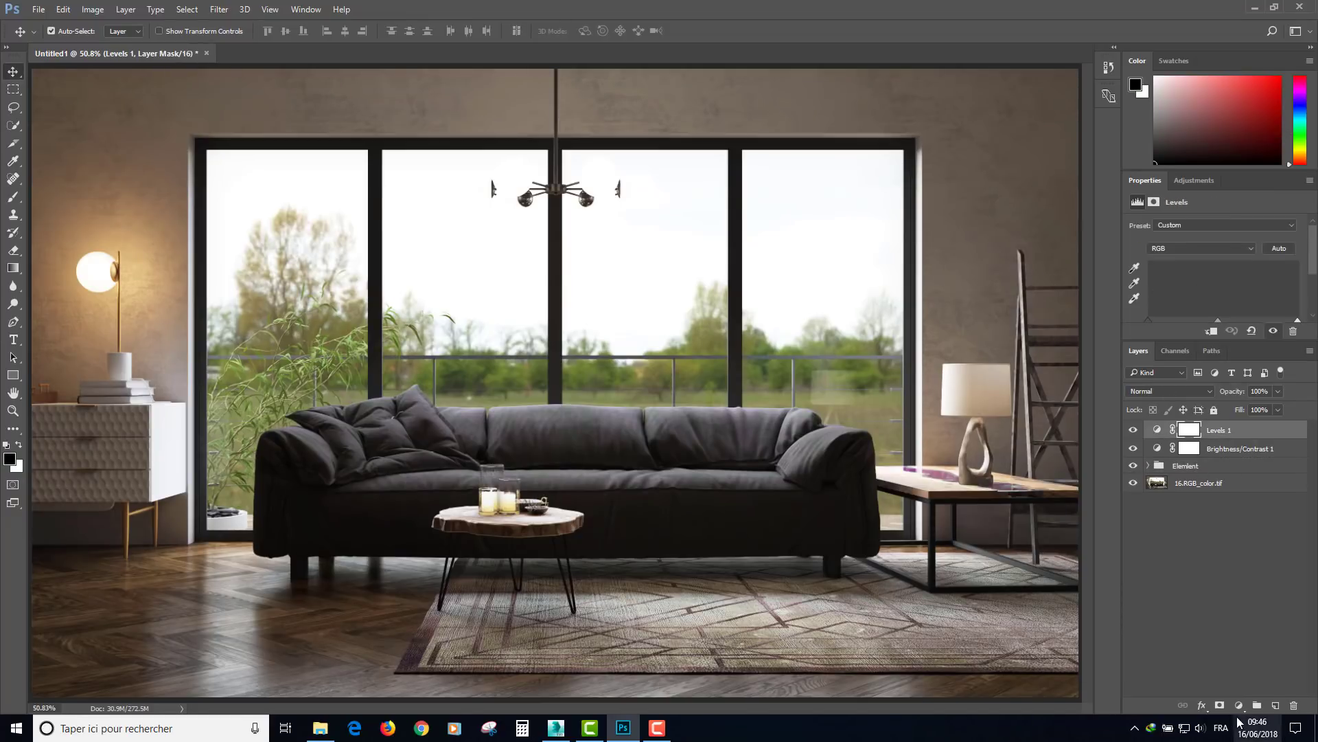
Add a Color Balance adjustment layer, nudge midtones toward red, and compare the shadows grade
{"action": "left_click", "coordinate": [1239, 705]}
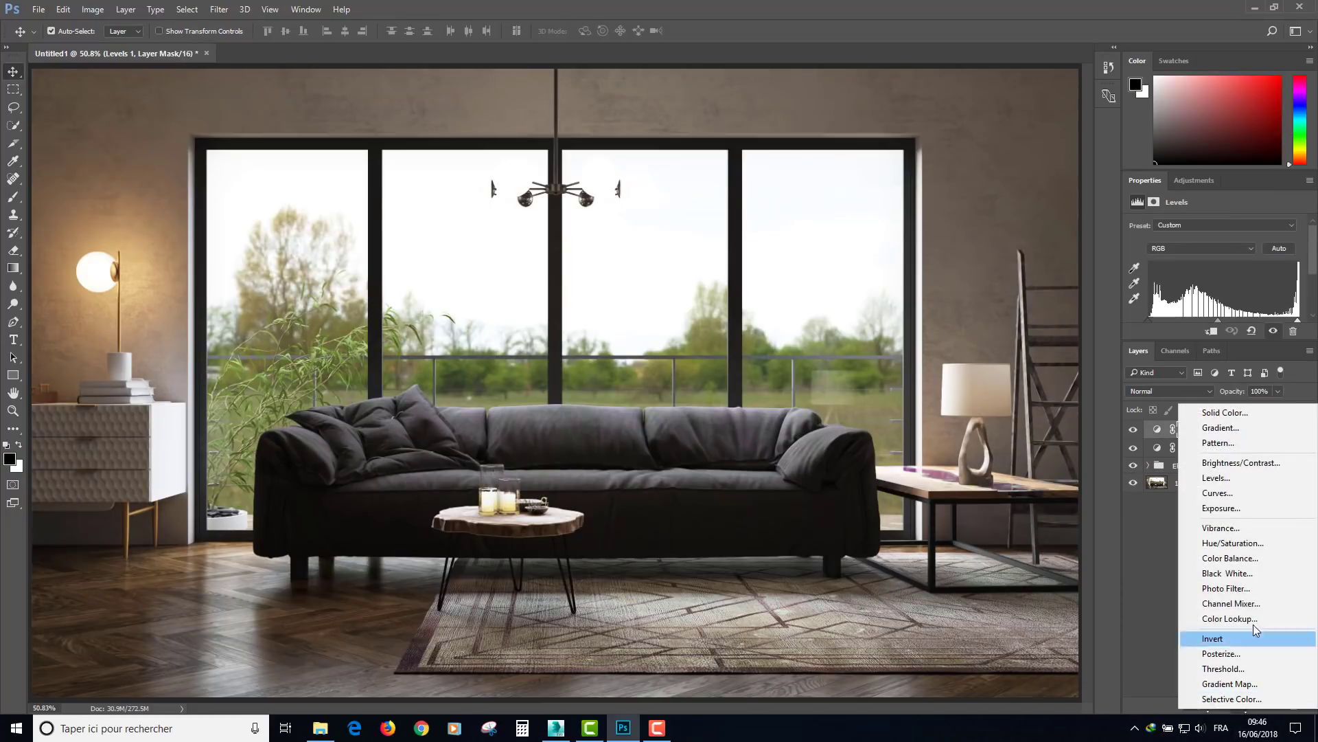
{"action": "left_click", "coordinate": [1236, 565]}
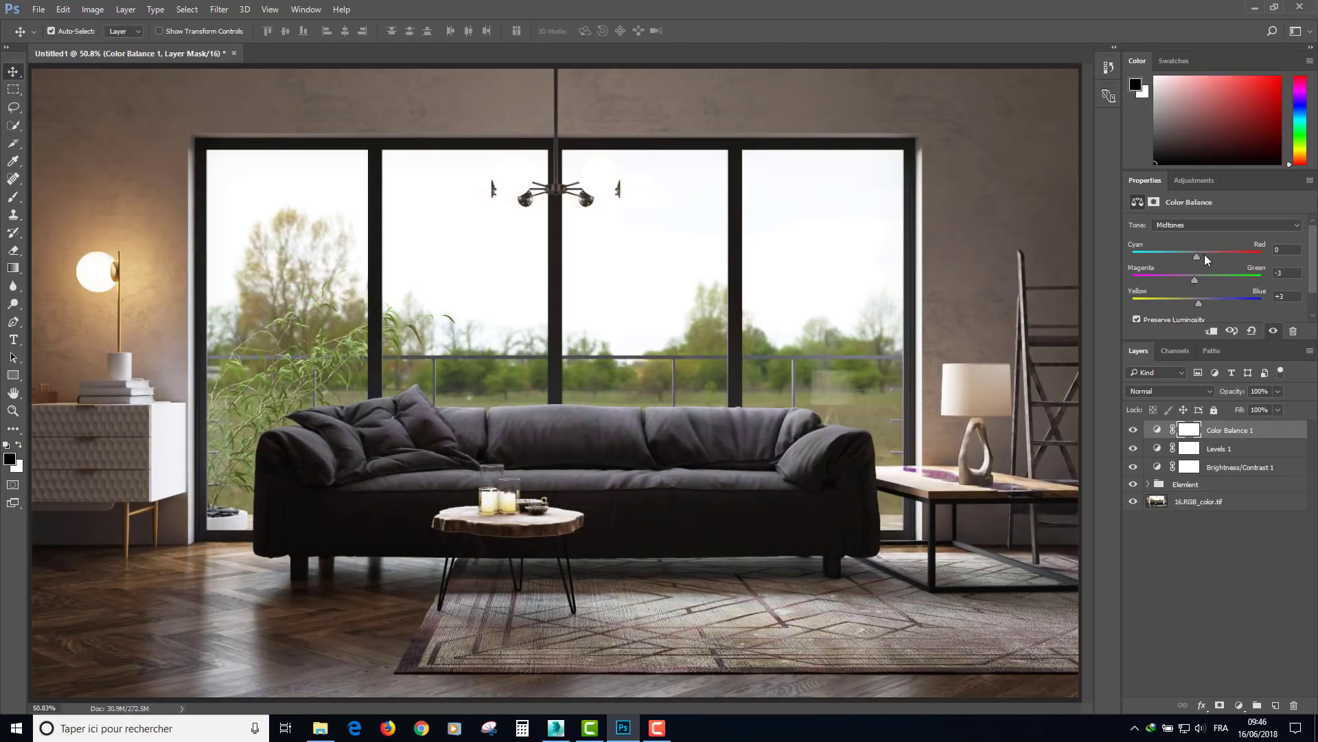
{"action": "left_click_drag", "start_coordinate": [1198, 258], "coordinate": [1198, 258]}
{"action": "left_click", "coordinate": [1175, 230]}
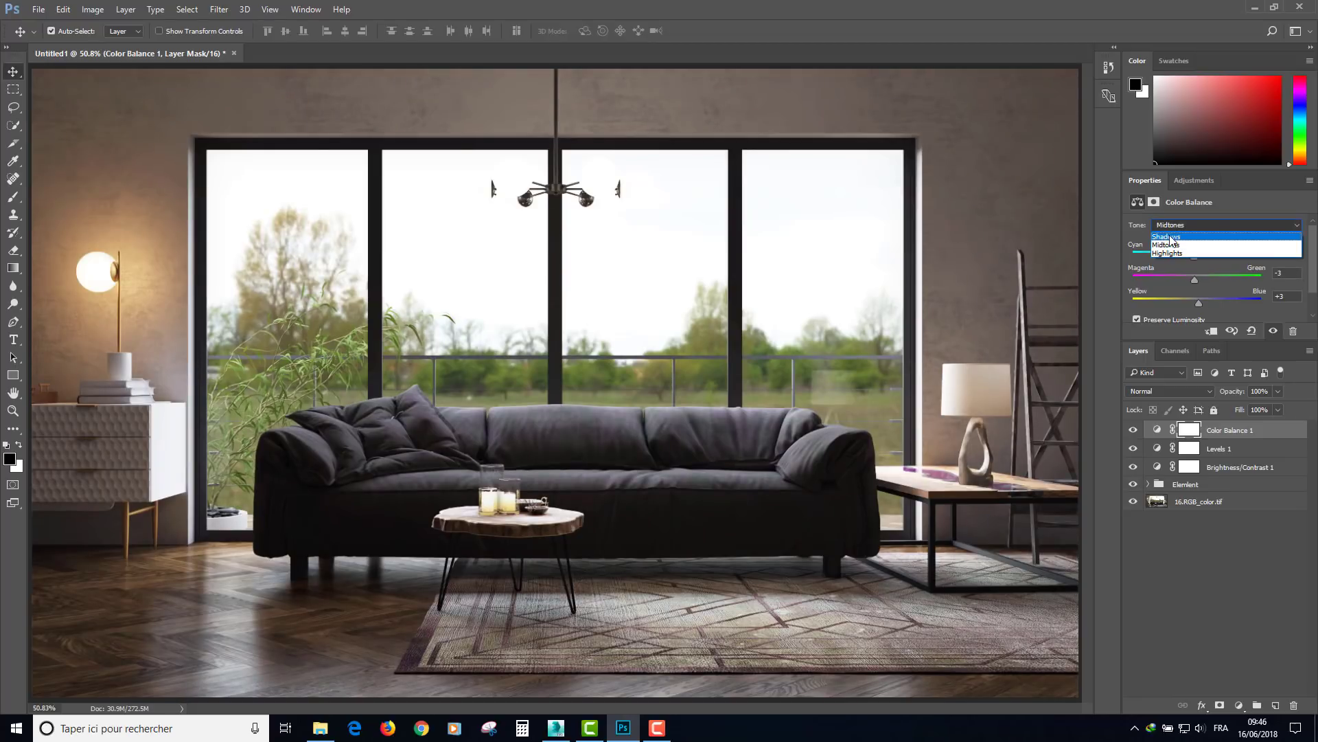
{"action": "left_click", "coordinate": [1169, 235]}
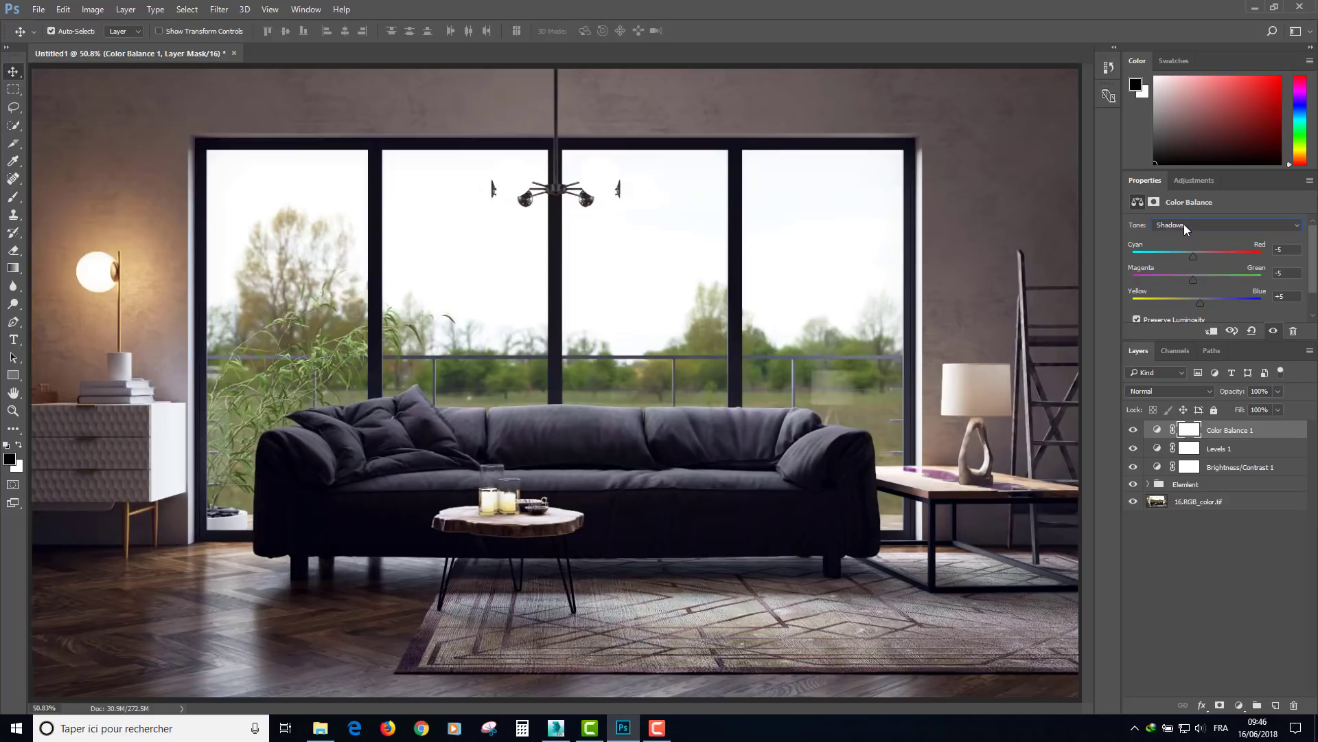
{"action": "left_click", "coordinate": [1133, 430]}
{"action": "left_click", "coordinate": [1133, 430]}
{"action": "left_click", "coordinate": [1133, 430]}
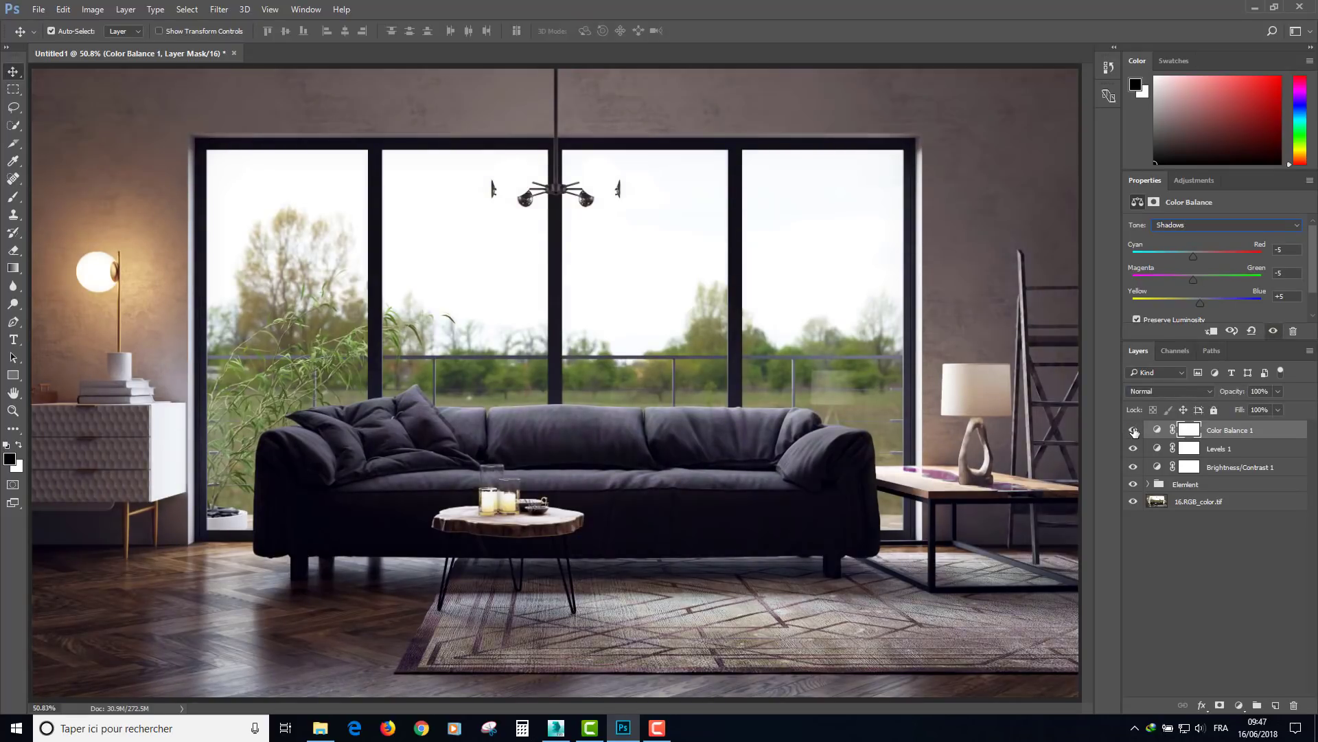
Push the Color Balance highlights toward blue to +3 and compare before and after
{"action": "left_click", "coordinate": [1194, 229]}
{"action": "left_click", "coordinate": [1168, 254]}
{"action": "left_click_drag", "start_coordinate": [1197, 308], "coordinate": [1199, 305]}
{"action": "left_click", "coordinate": [1132, 431]}
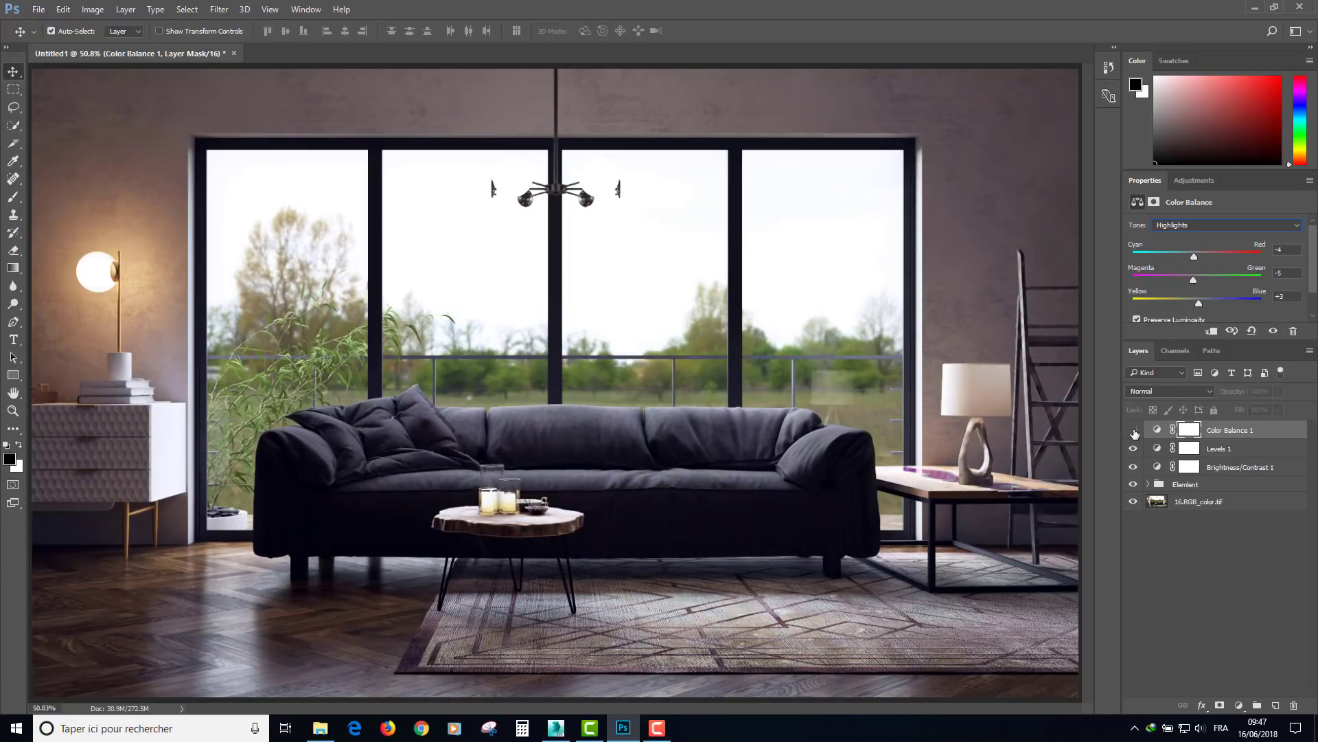
{"action": "left_click", "coordinate": [1134, 431]}
Set the Color Balance layer to 30% opacity and compare the grade on and off
{"action": "left_click", "coordinate": [1266, 393]}
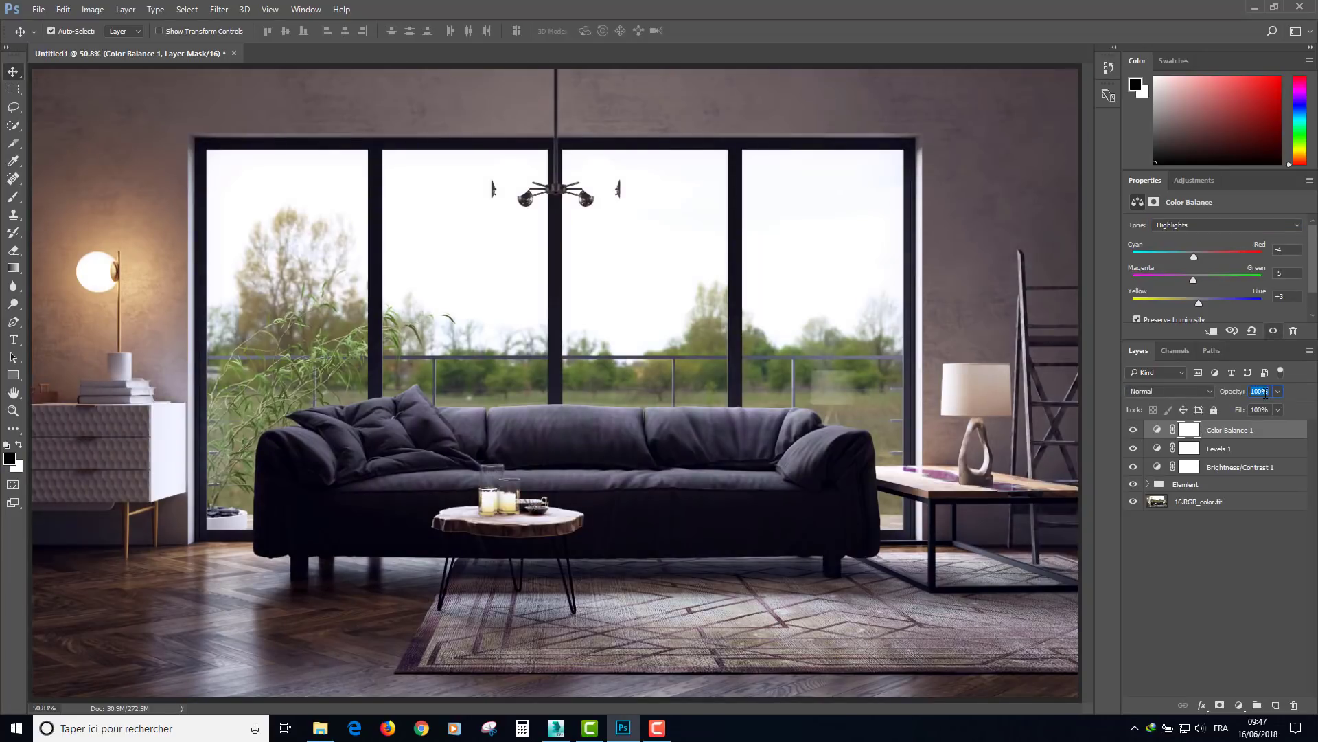
{"action": "type", "text": "30"}
{"action": "key", "text": "Return"}
{"action": "left_click", "coordinate": [1128, 431]}
{"action": "left_click", "coordinate": [1128, 430]}
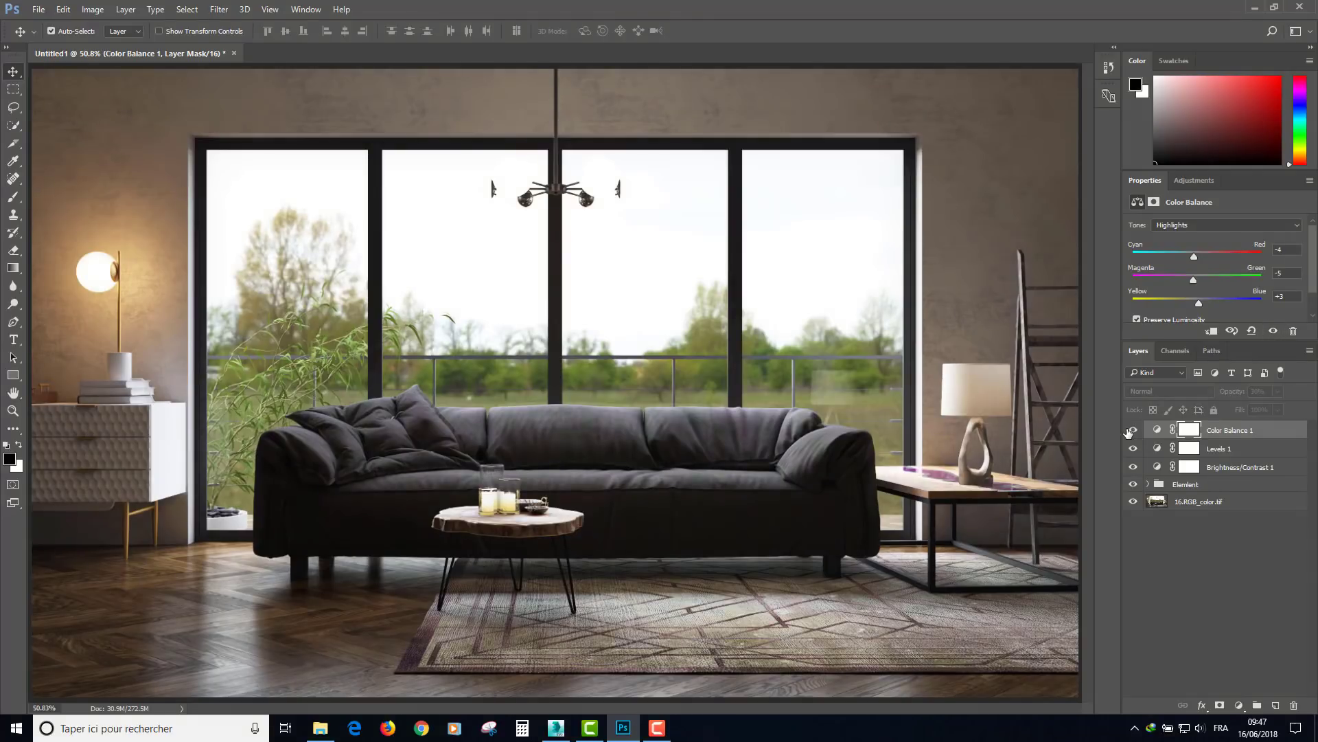
{"action": "left_click", "coordinate": [1128, 431]}
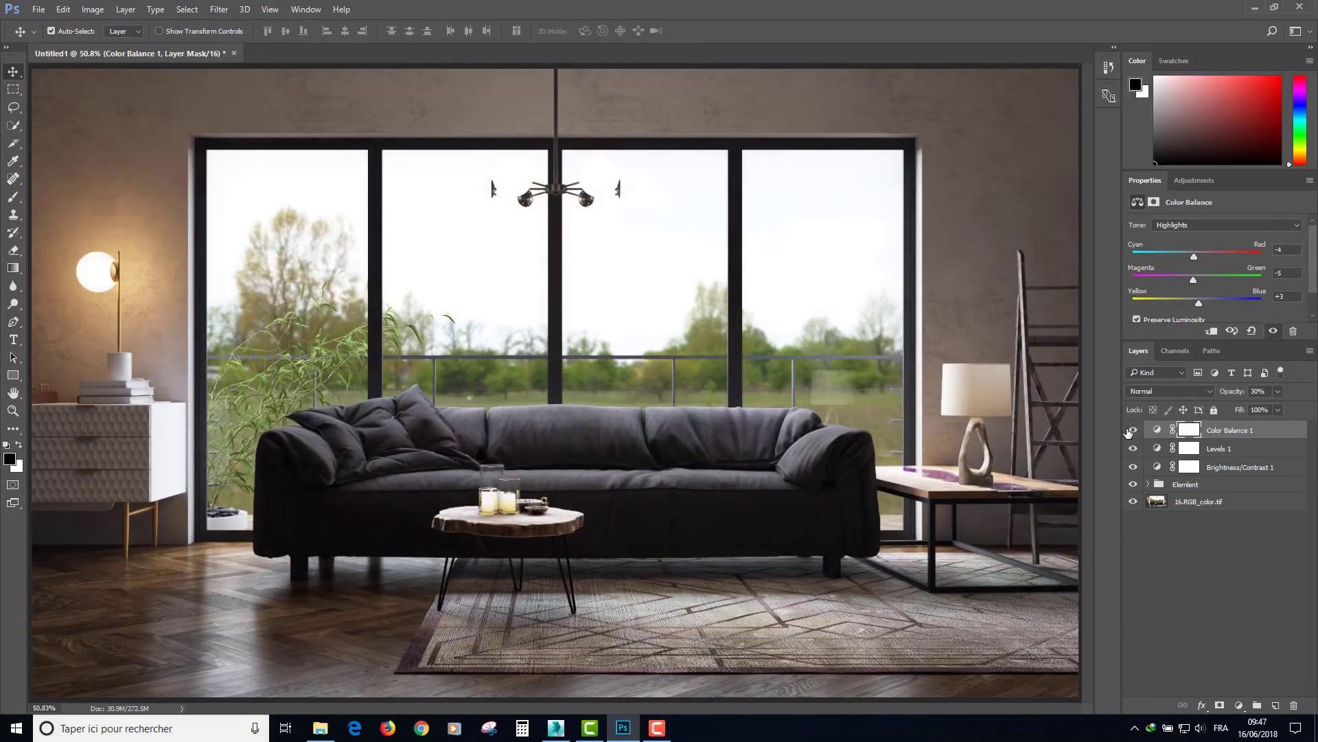
{"action": "left_click", "coordinate": [1129, 430]}
{"action": "left_click", "coordinate": [1131, 431]}
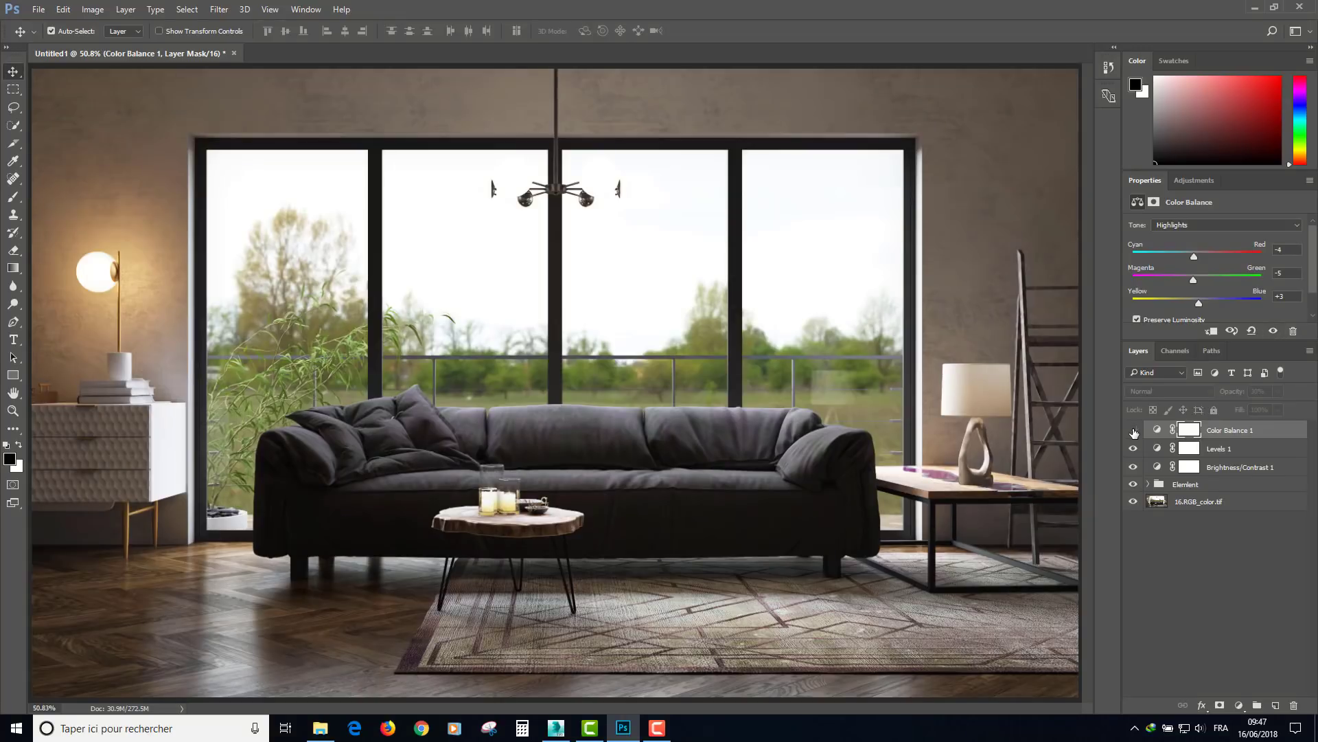
{"action": "left_click", "coordinate": [1134, 431]}
{"action": "left_click", "coordinate": [1134, 431]}
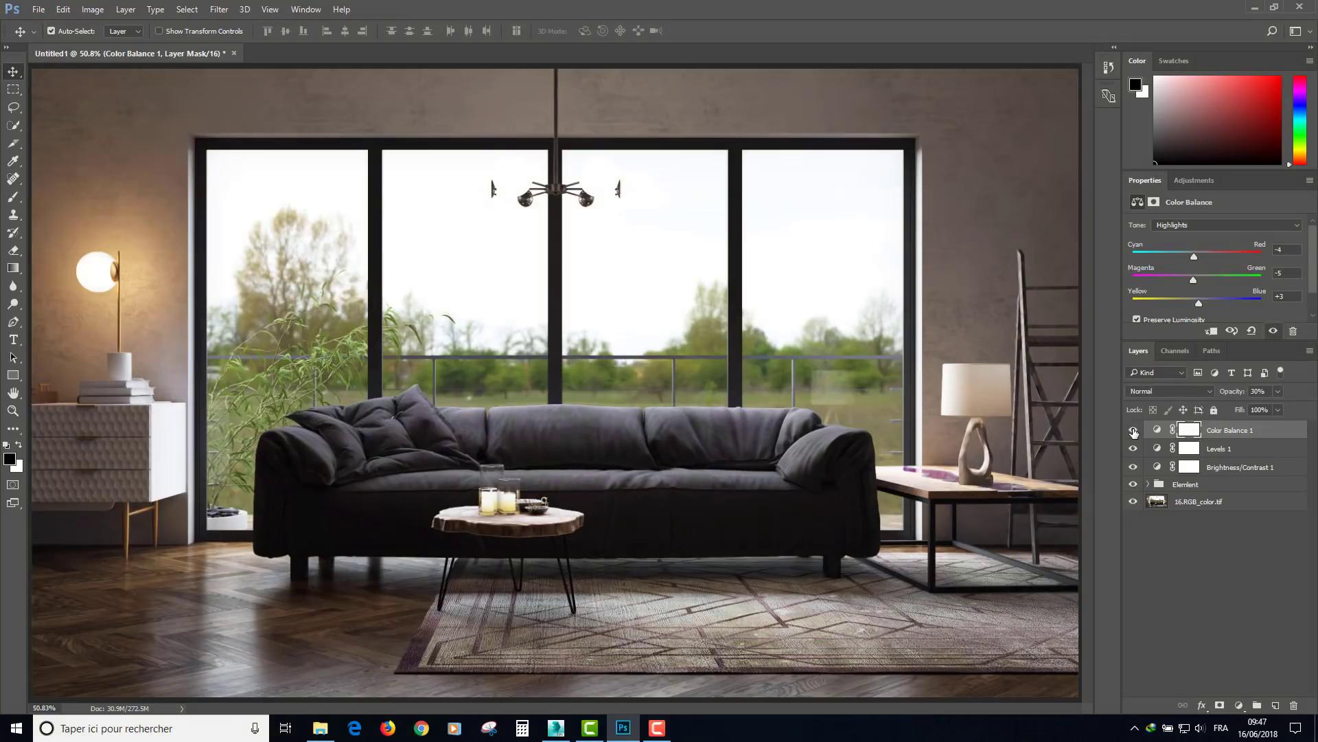
{"action": "left_click", "coordinate": [1134, 431]}
Switch to File Explorer to fetch the Aleksey Speculars flare file
{"action": "left_click", "coordinate": [320, 728]}
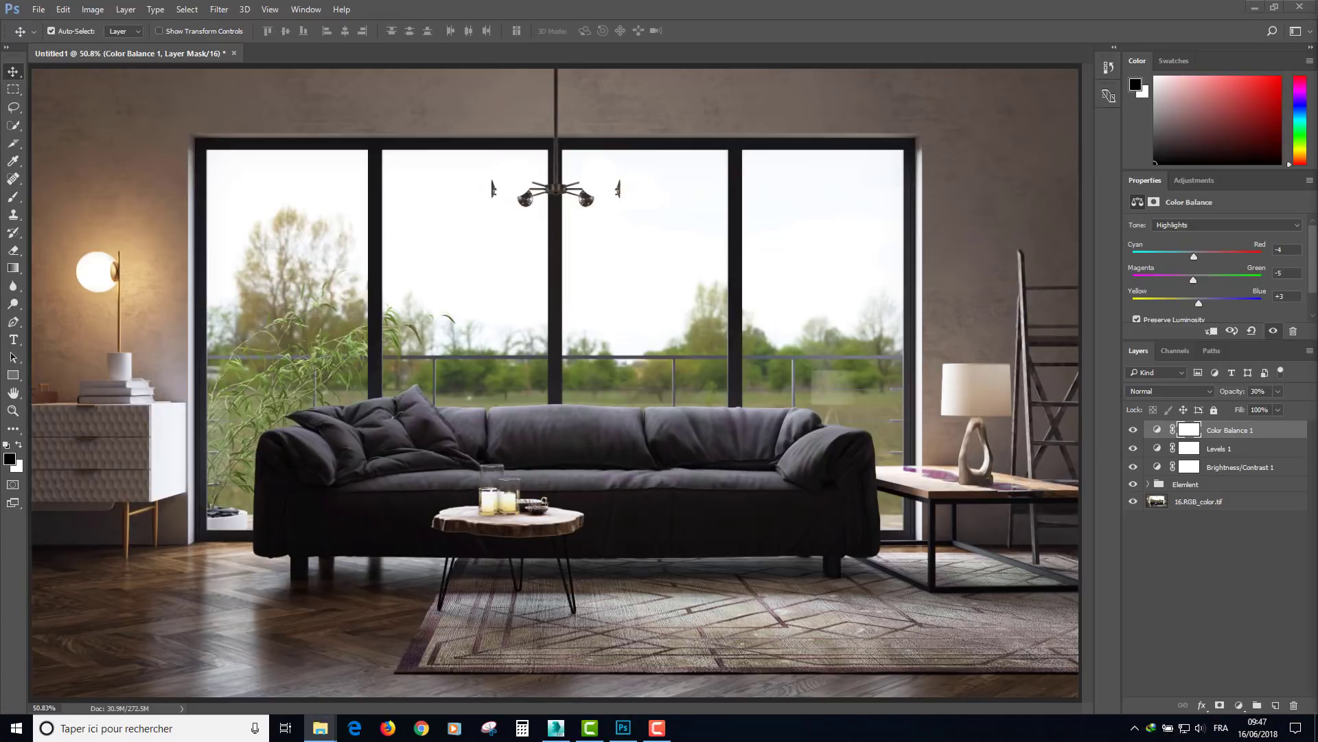
{"action": "left_click", "coordinate": [1133, 430]}
{"action": "left_click", "coordinate": [1133, 430]}
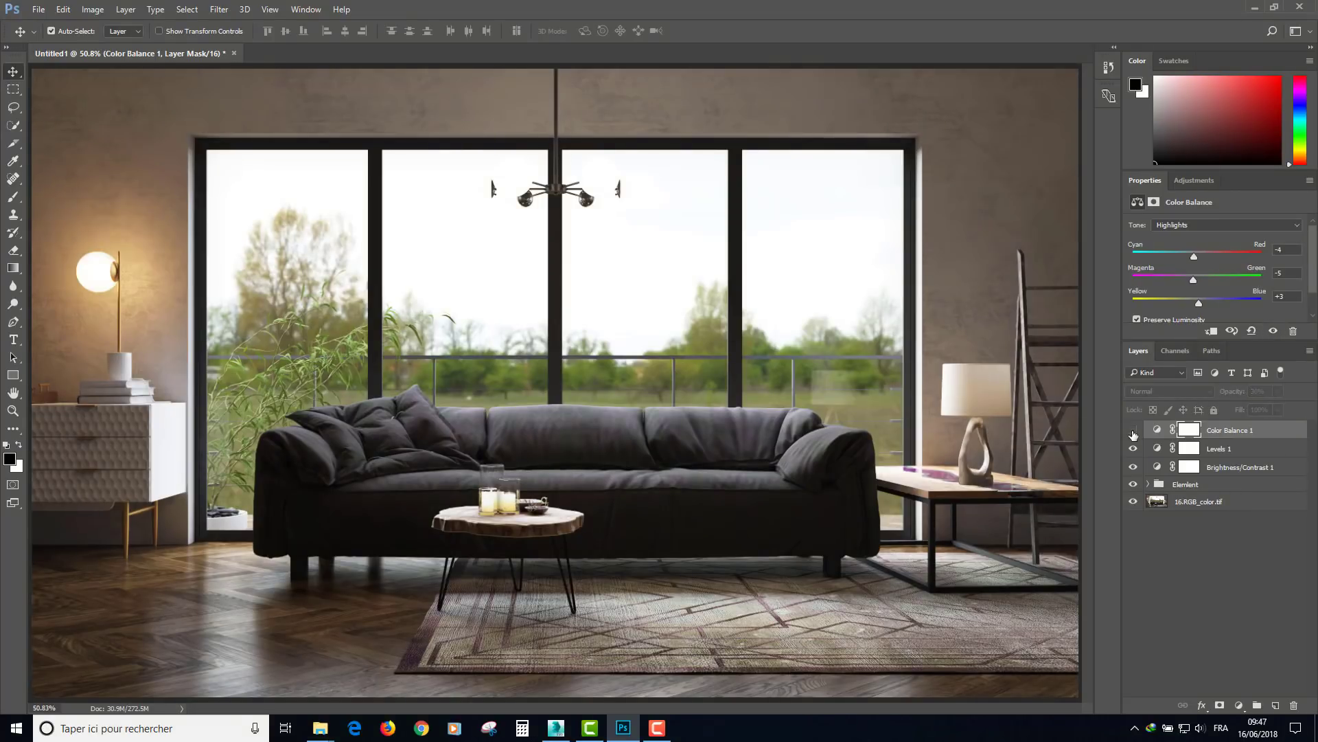
{"action": "left_click", "coordinate": [1133, 430]}
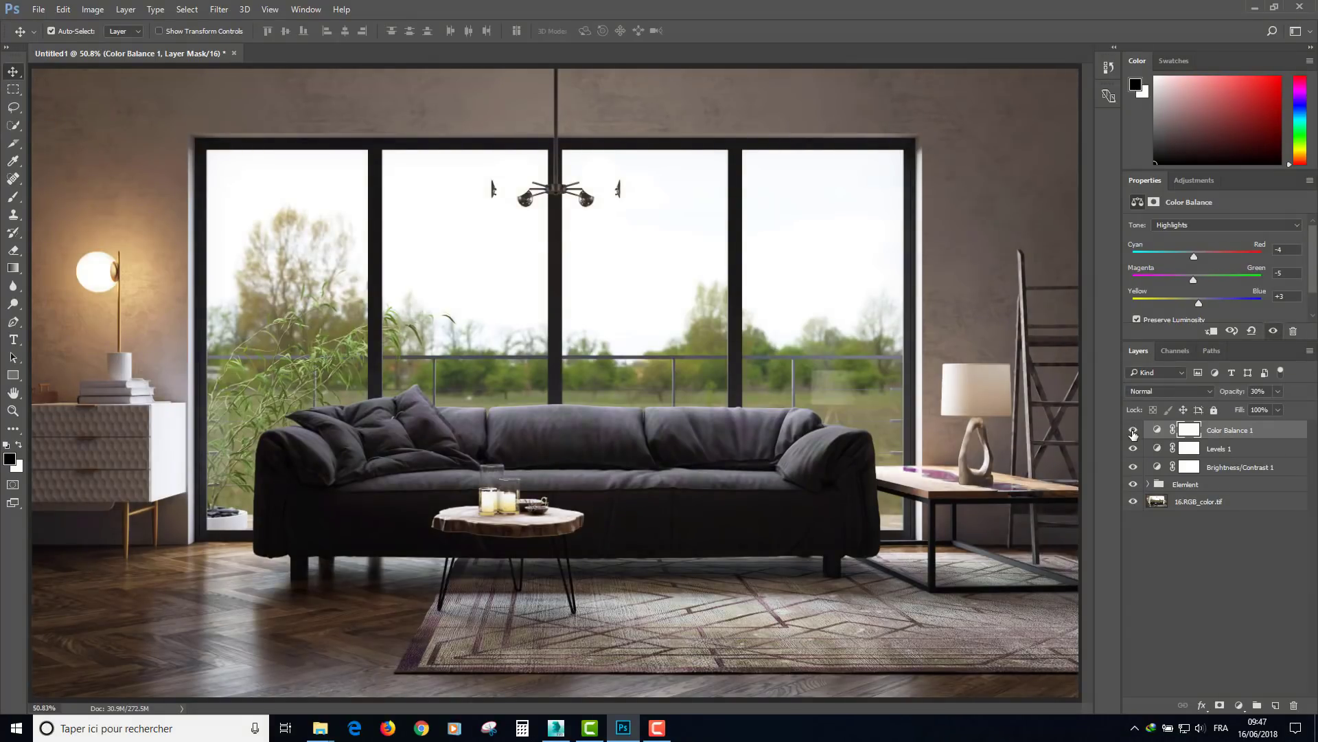
{"action": "left_click", "coordinate": [1133, 430]}
{"action": "key", "text": "alt+Tab"}
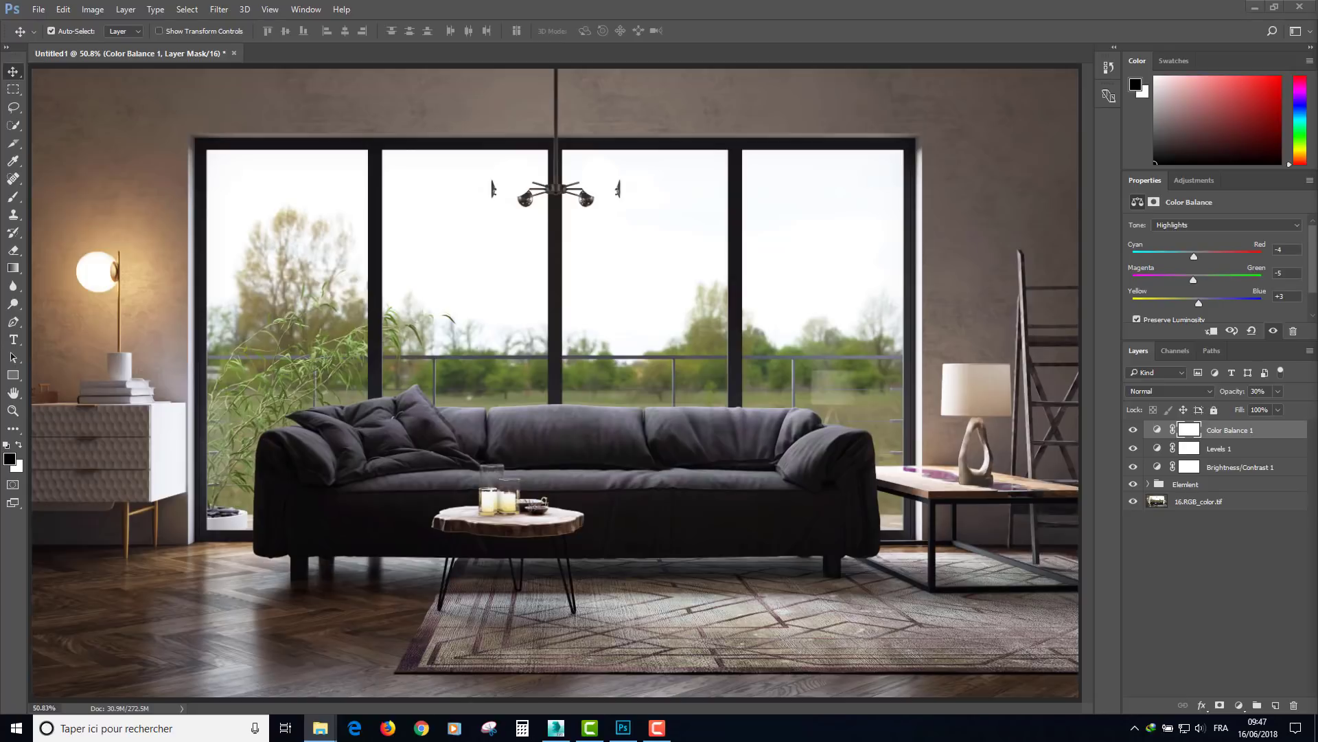
Bring the large soft glow from Aleksey Speculars.psd into Untitled1 over the left wall lamp
{"action": "left_click_drag", "start_coordinate": [623, 728], "coordinate": [525, 532]}
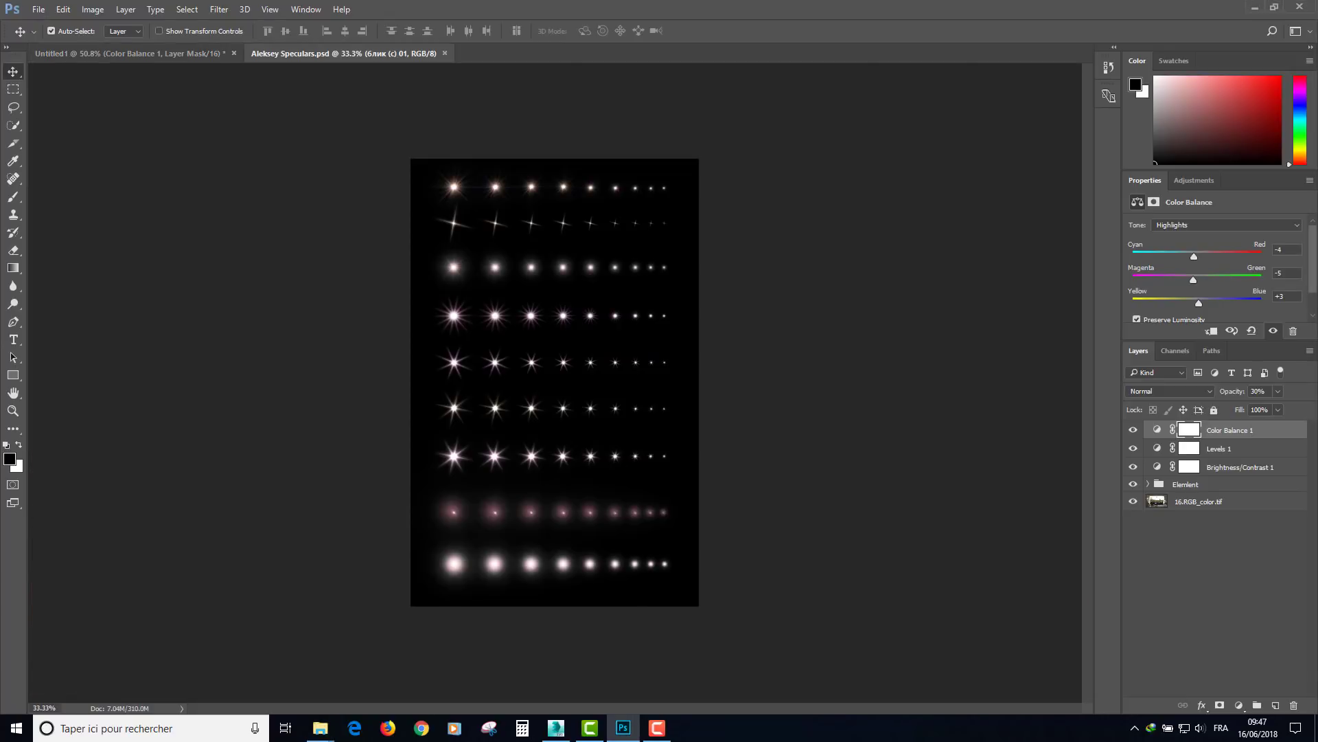
{"action": "left_click", "coordinate": [455, 565]}
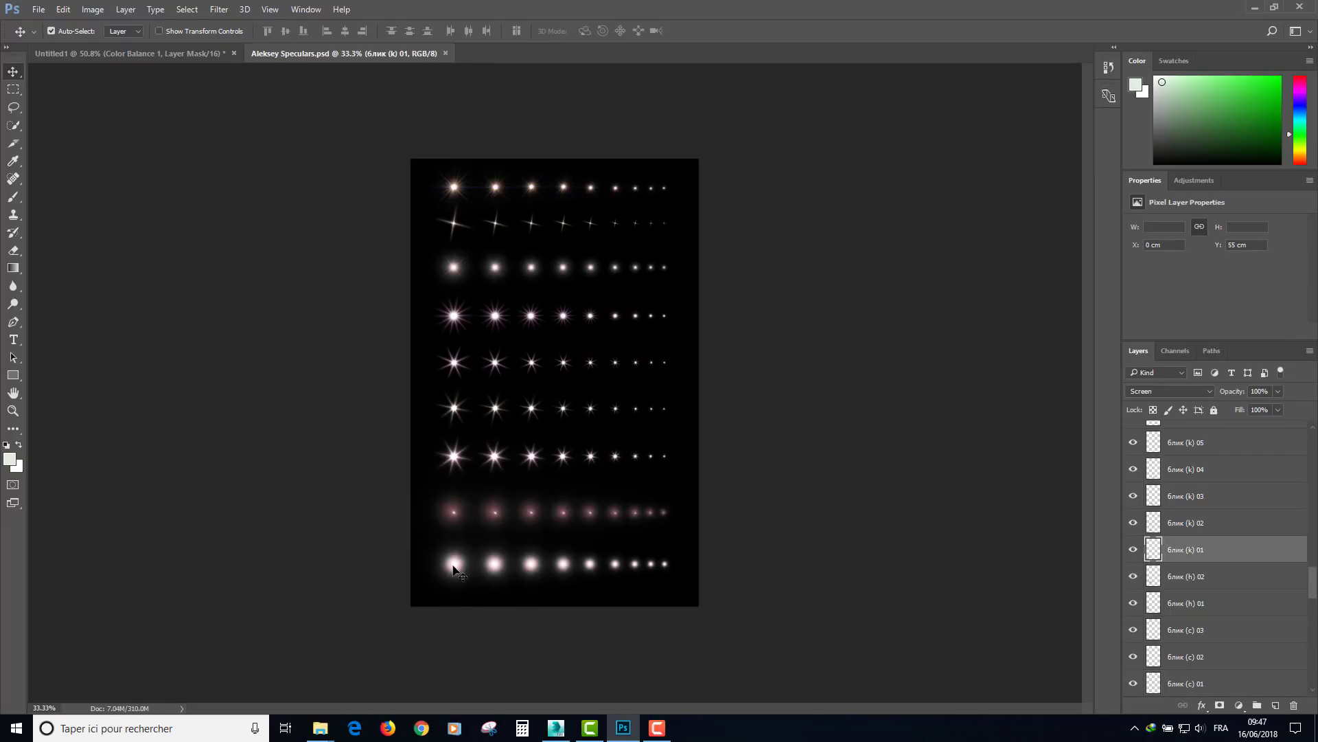
{"action": "mouse_move", "coordinate": [428, 566]}
{"action": "left_mouse_down"}
{"action": "mouse_move", "coordinate": [138, 54]}
{"action": "mouse_move", "coordinate": [329, 310]}
{"action": "left_mouse_up"}
{"action": "left_click", "coordinate": [624, 278]}
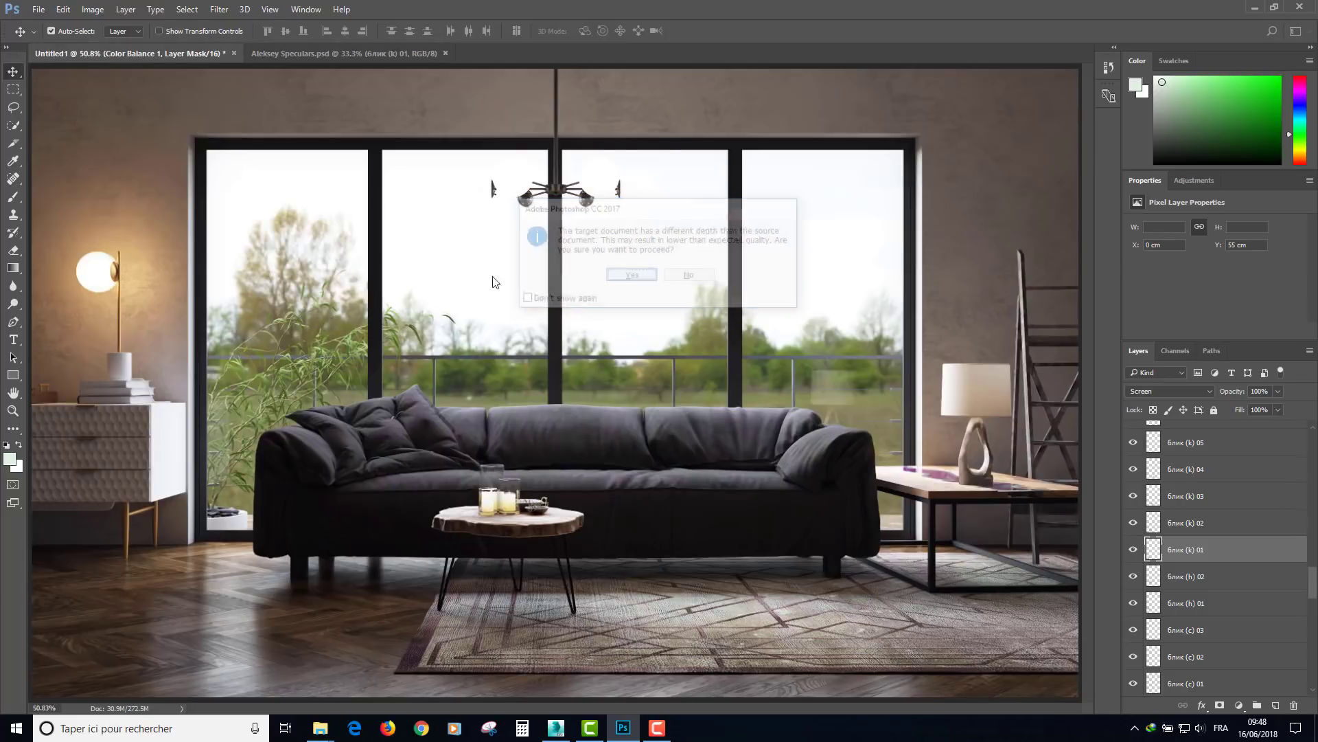
{"action": "mouse_move", "coordinate": [432, 308]}
{"action": "left_mouse_down"}
{"action": "mouse_move", "coordinate": [965, 122]}
{"action": "mouse_move", "coordinate": [976, 141]}
{"action": "left_mouse_up"}
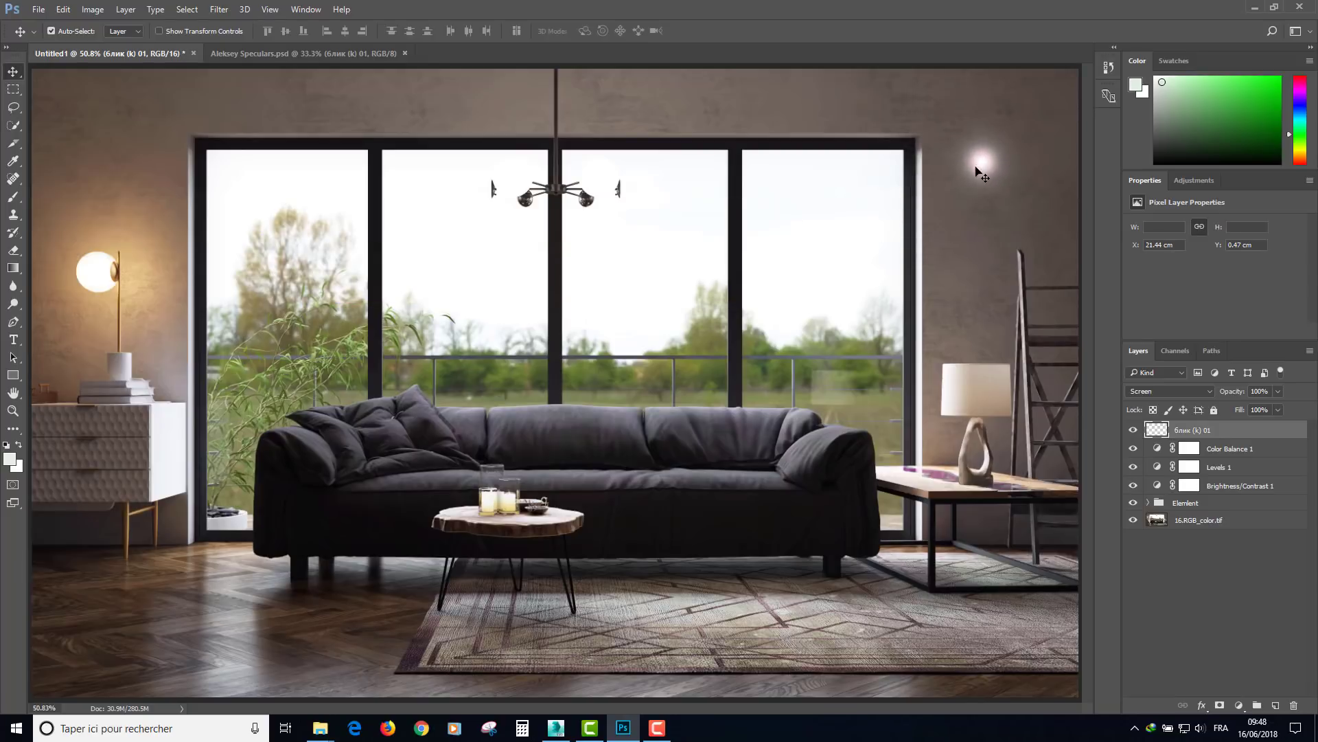
{"action": "left_click_drag", "start_coordinate": [944, 189], "coordinate": [193, 285]}
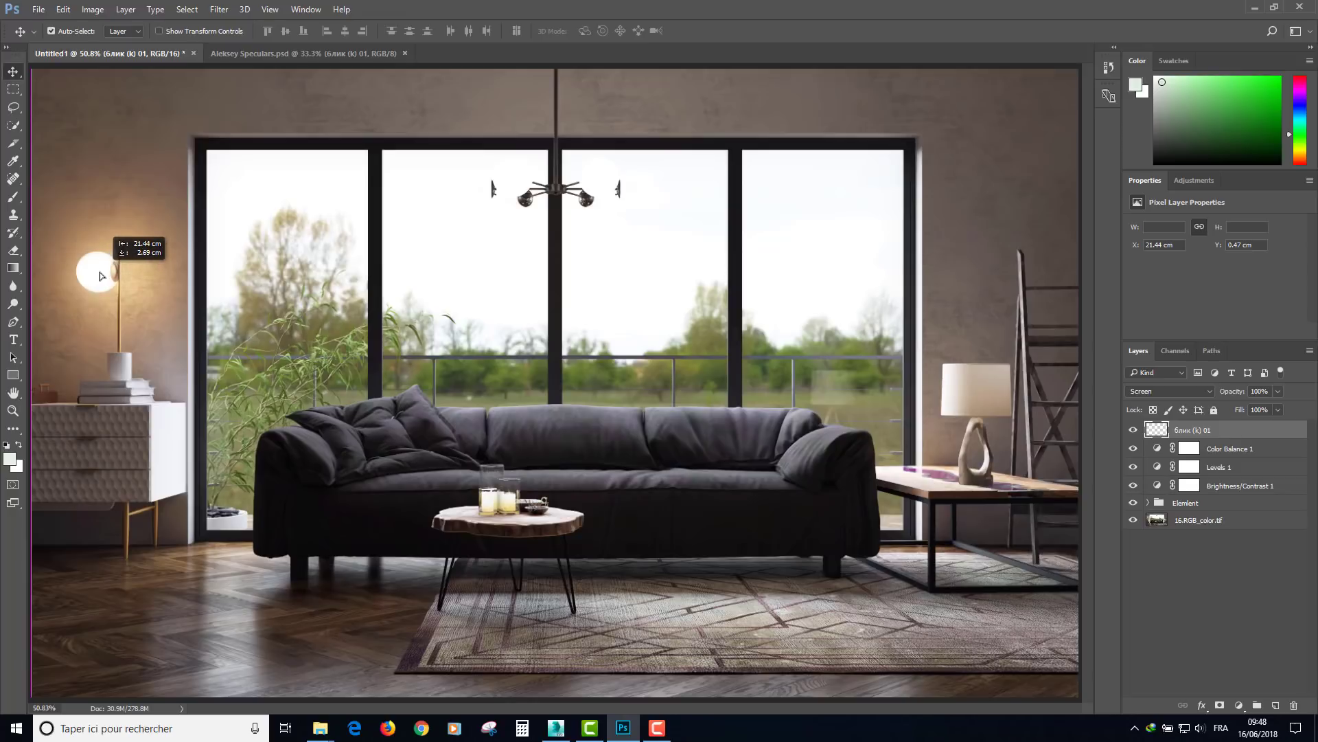
{"action": "left_click_drag", "start_coordinate": [98, 273], "coordinate": [97, 273]}
Enlarge the glow to about 122%, recentre it on the lamp globe, and compare
{"action": "key", "text": "ctrl"}
{"action": "key", "text": "ctrl+t"}
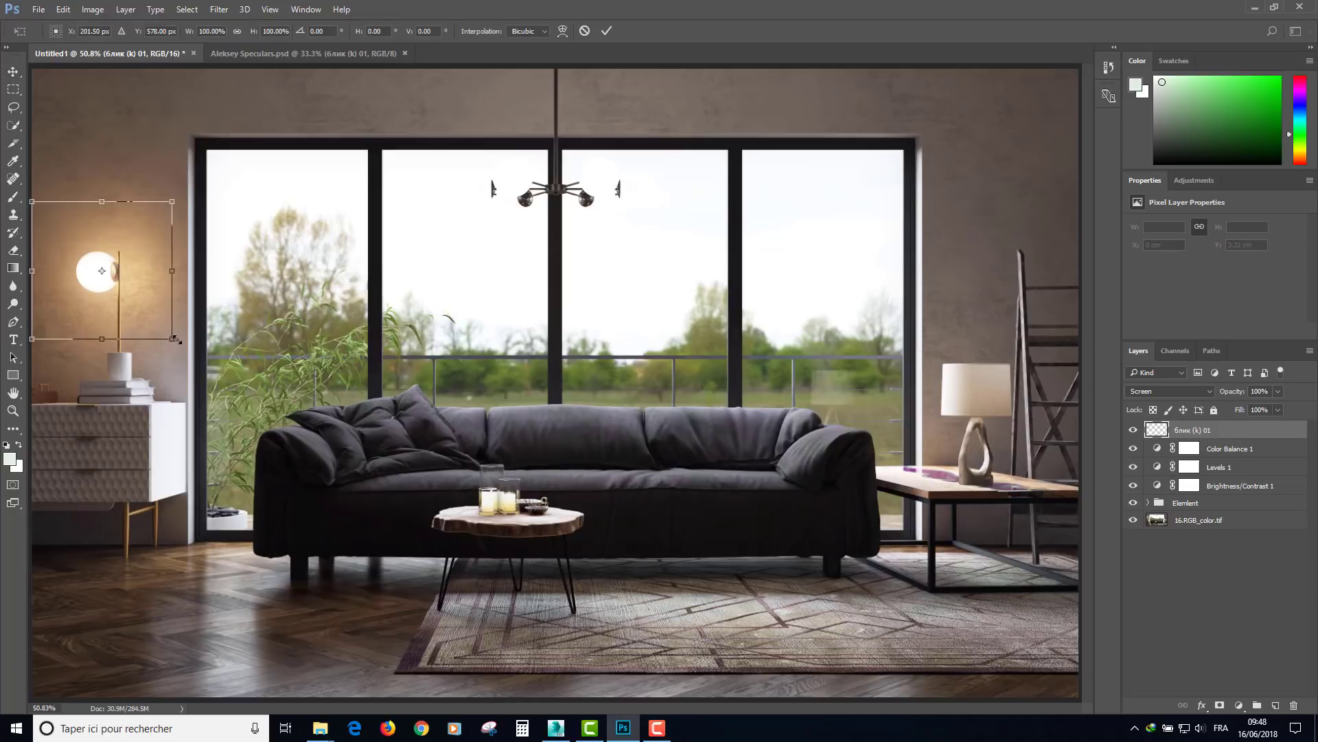
{"action": "left_click_drag", "start_coordinate": [173, 339], "coordinate": [245, 396]}
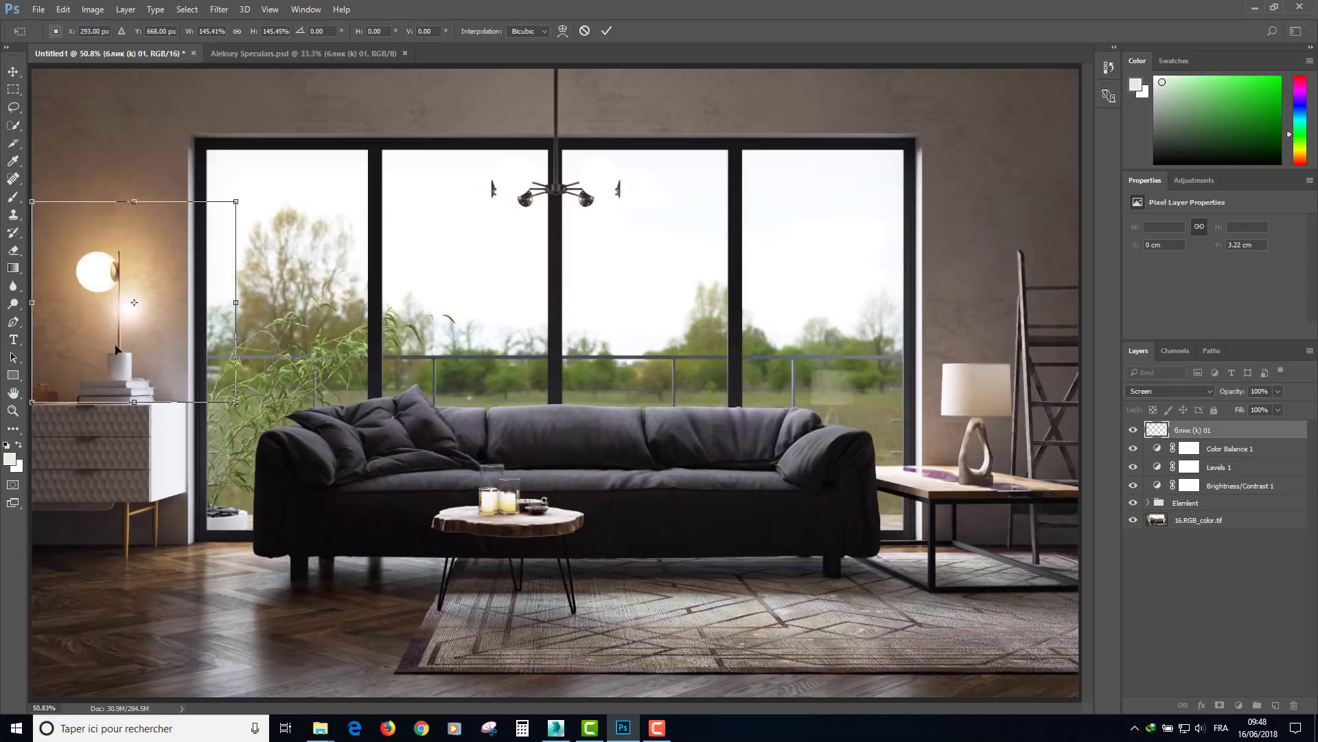
{"action": "key", "text": "Return"}
{"action": "left_click_drag", "start_coordinate": [125, 318], "coordinate": [96, 278]}
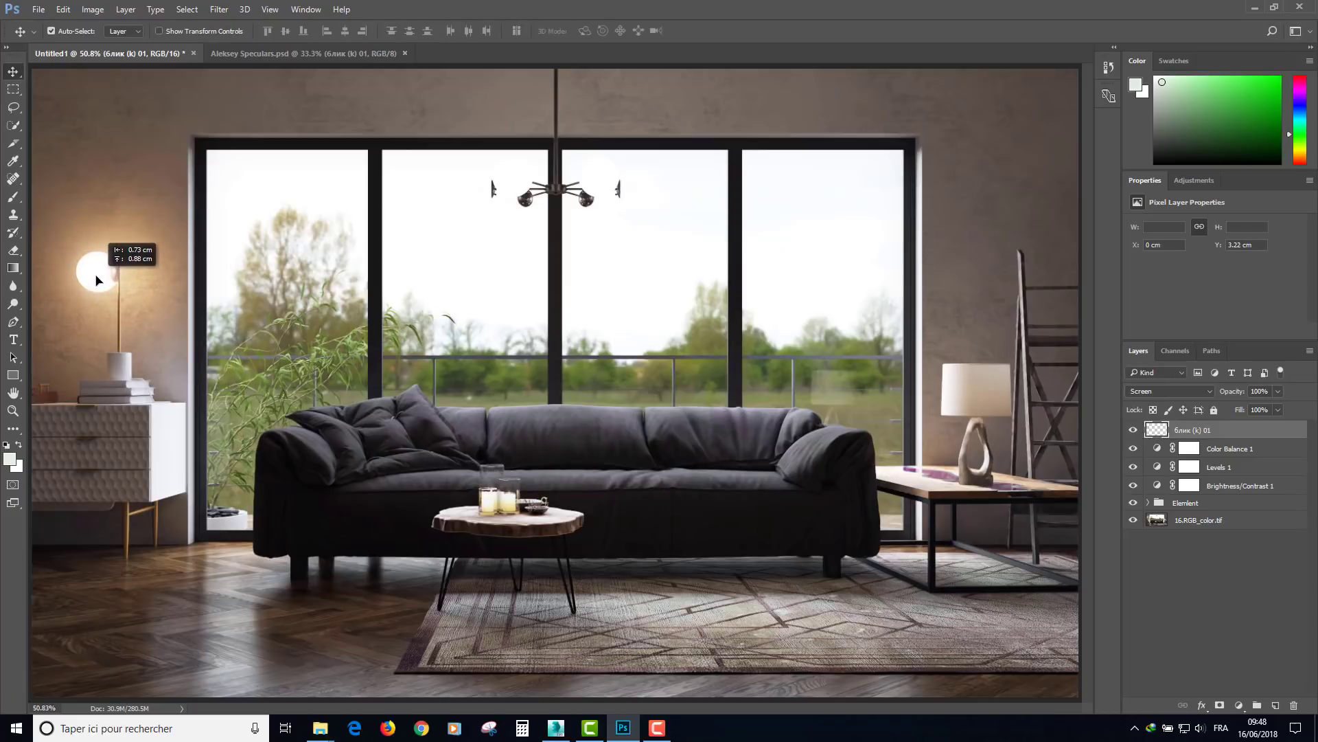
{"action": "left_click", "coordinate": [1133, 431]}
{"action": "left_click", "coordinate": [1134, 431]}
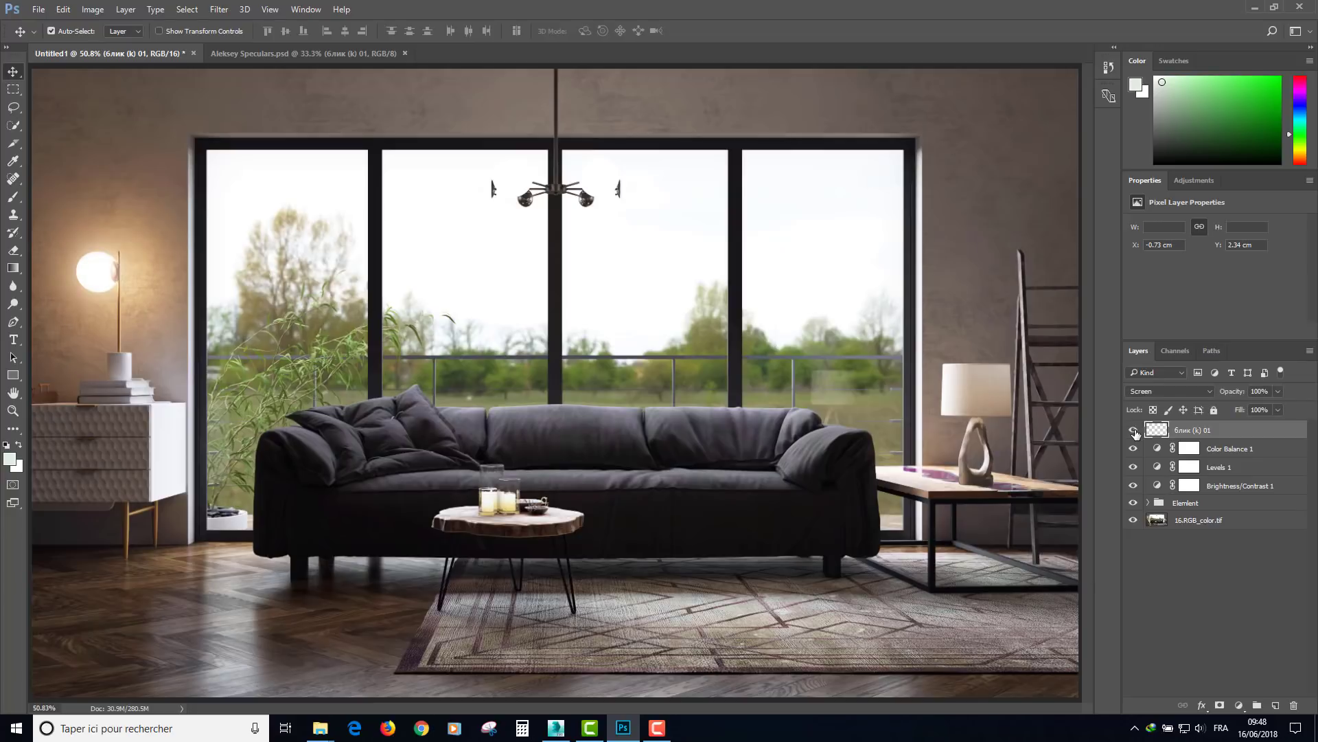
{"action": "left_click", "coordinate": [1134, 431]}
{"action": "left_click", "coordinate": [1134, 430]}
Stamp visible layers into Layer 1 and apply a High Pass filter with 2.2-pixel radius
{"action": "key", "text": "ctrl"}
{"action": "key", "text": "ctrl+shift+alt+e"}
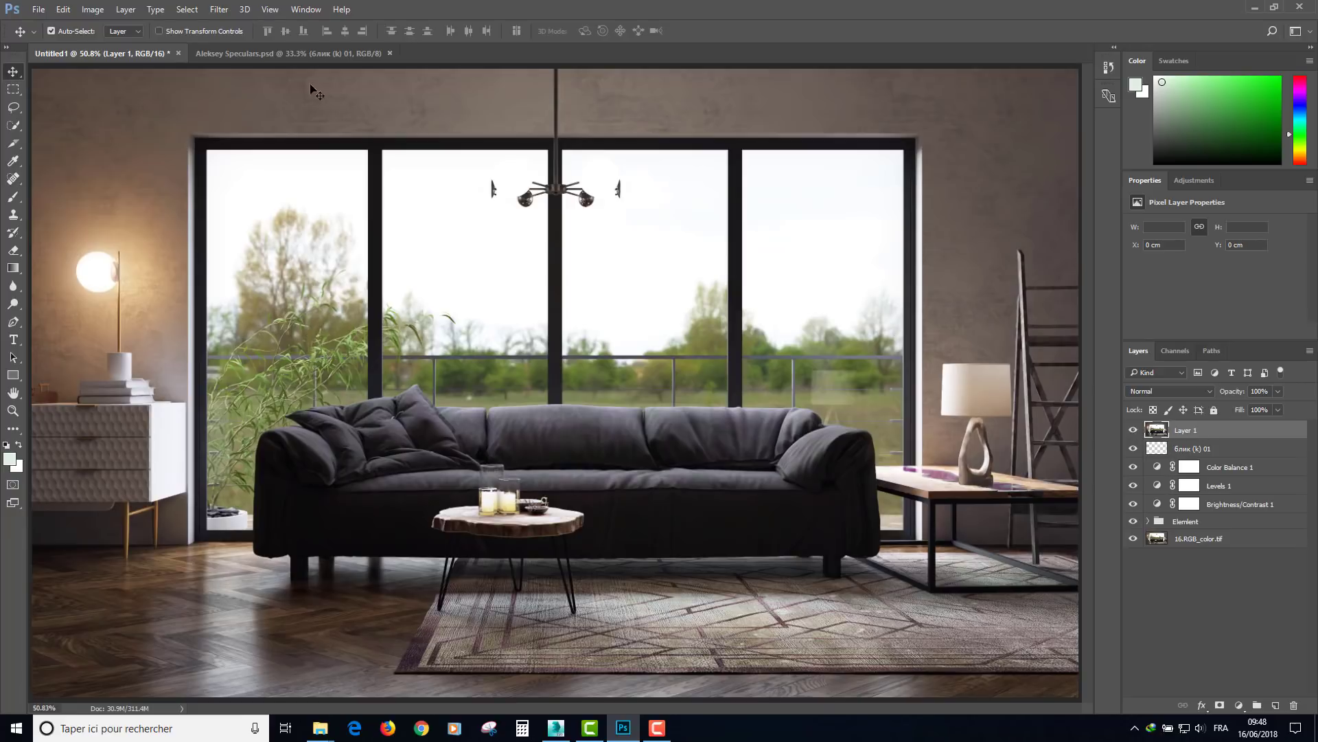
{"action": "left_click", "coordinate": [219, 10]}
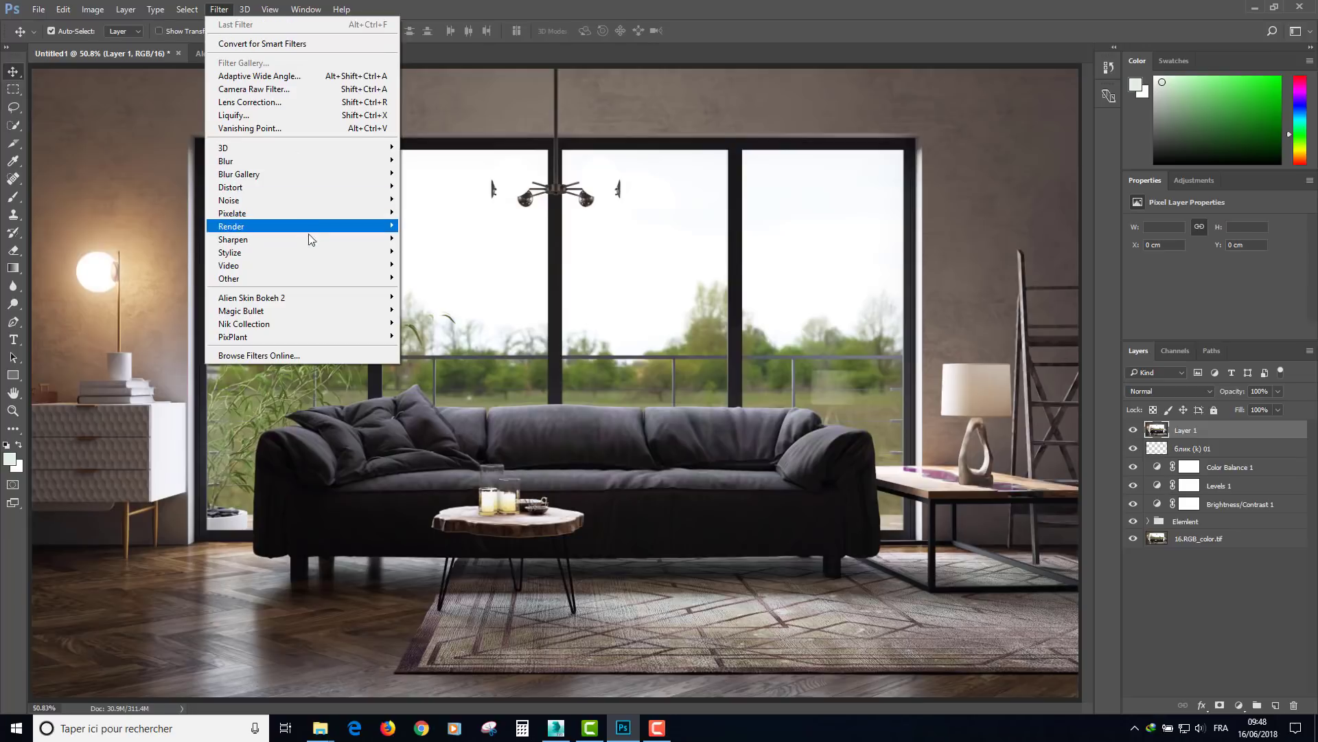
{"action": "mouse_move", "coordinate": [229, 278]}
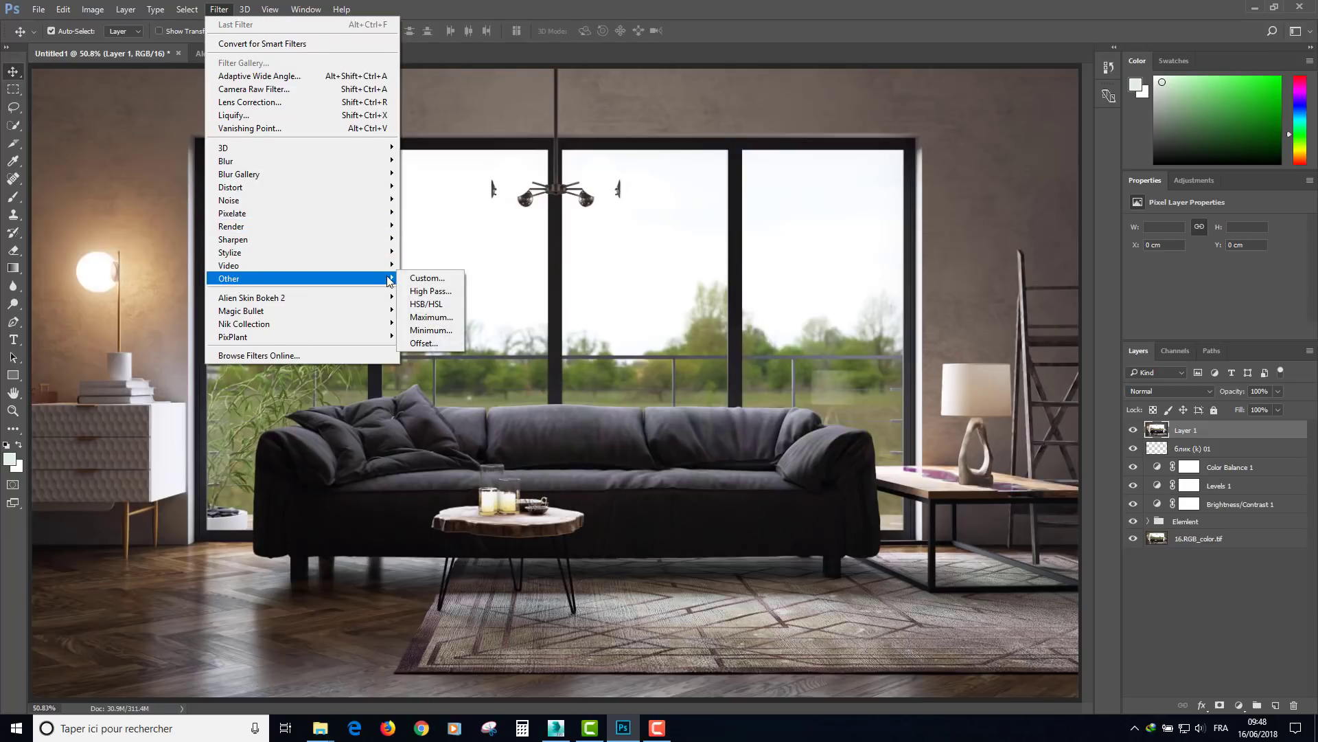
{"action": "left_click", "coordinate": [427, 293]}
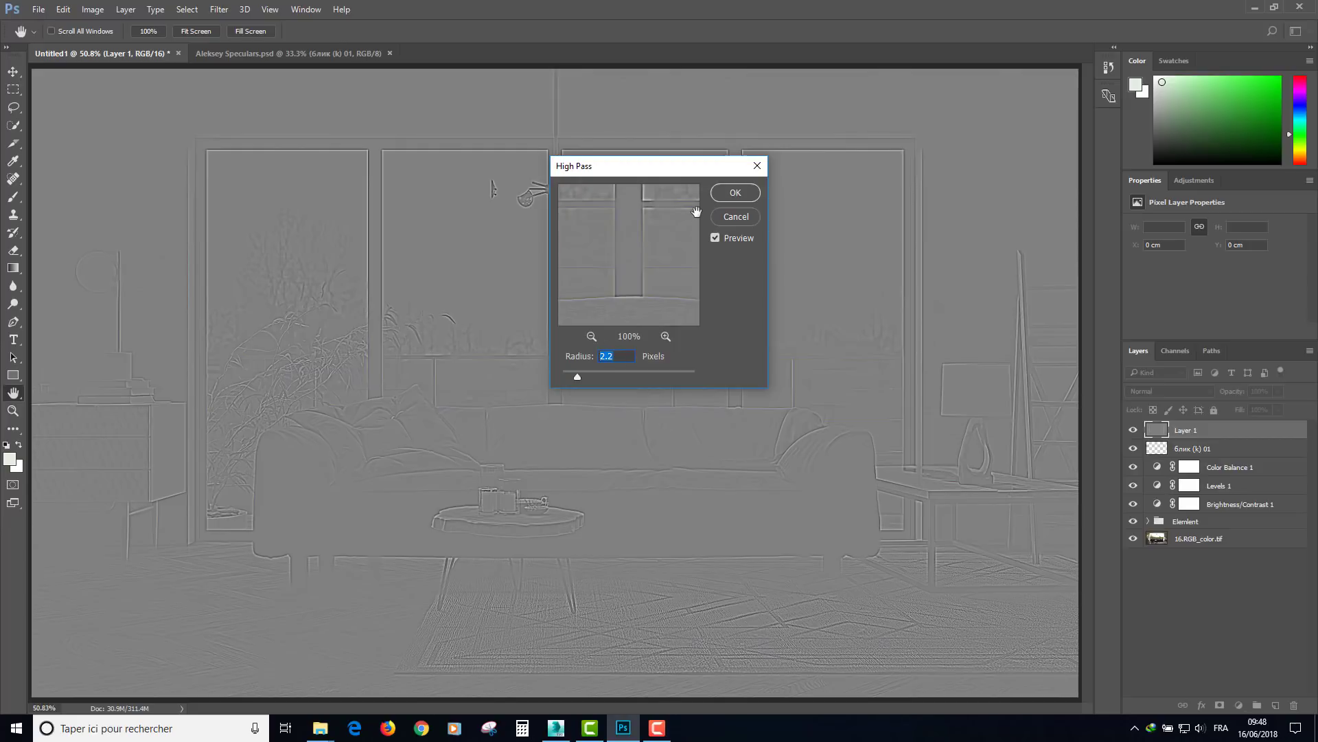
{"action": "left_click", "coordinate": [736, 194]}
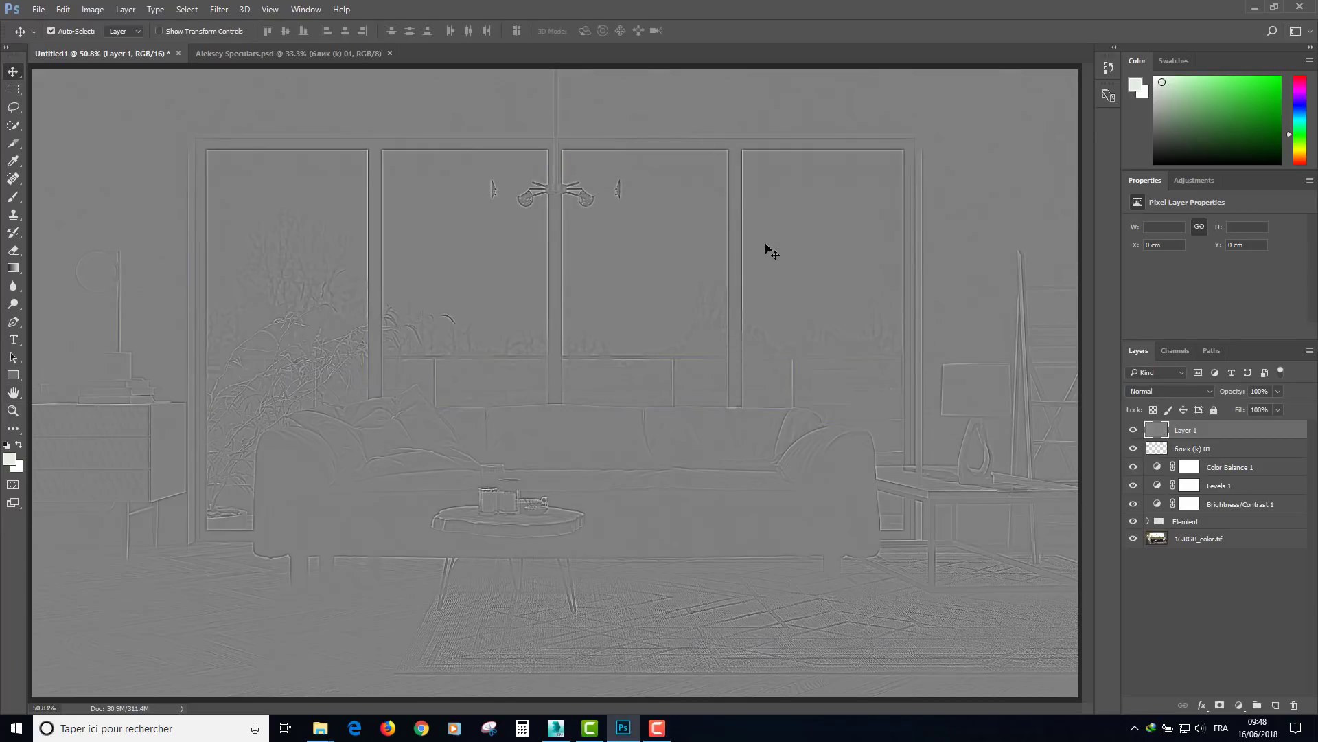
{"action": "scroll", "coordinate": [706, 283], "scroll_direction": "down", "scroll_amount": 2}
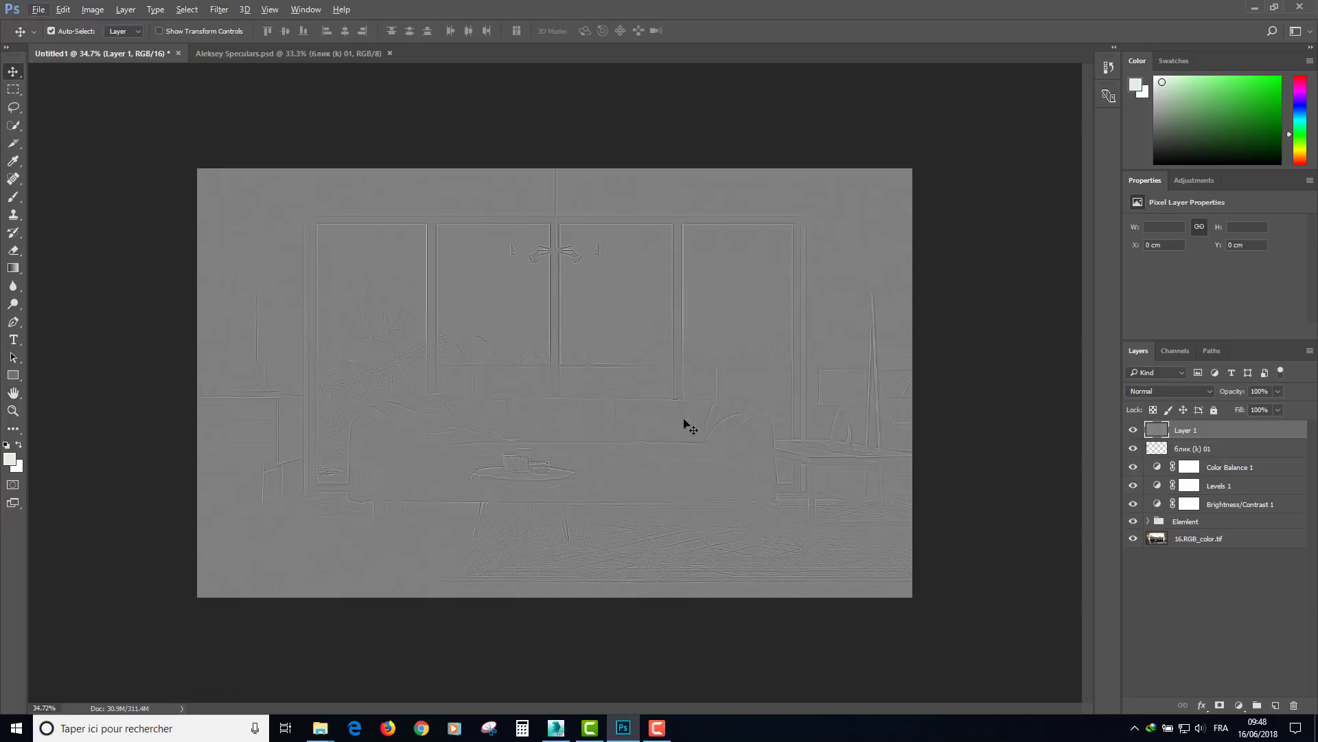
{"action": "left_click", "coordinate": [1172, 390]}
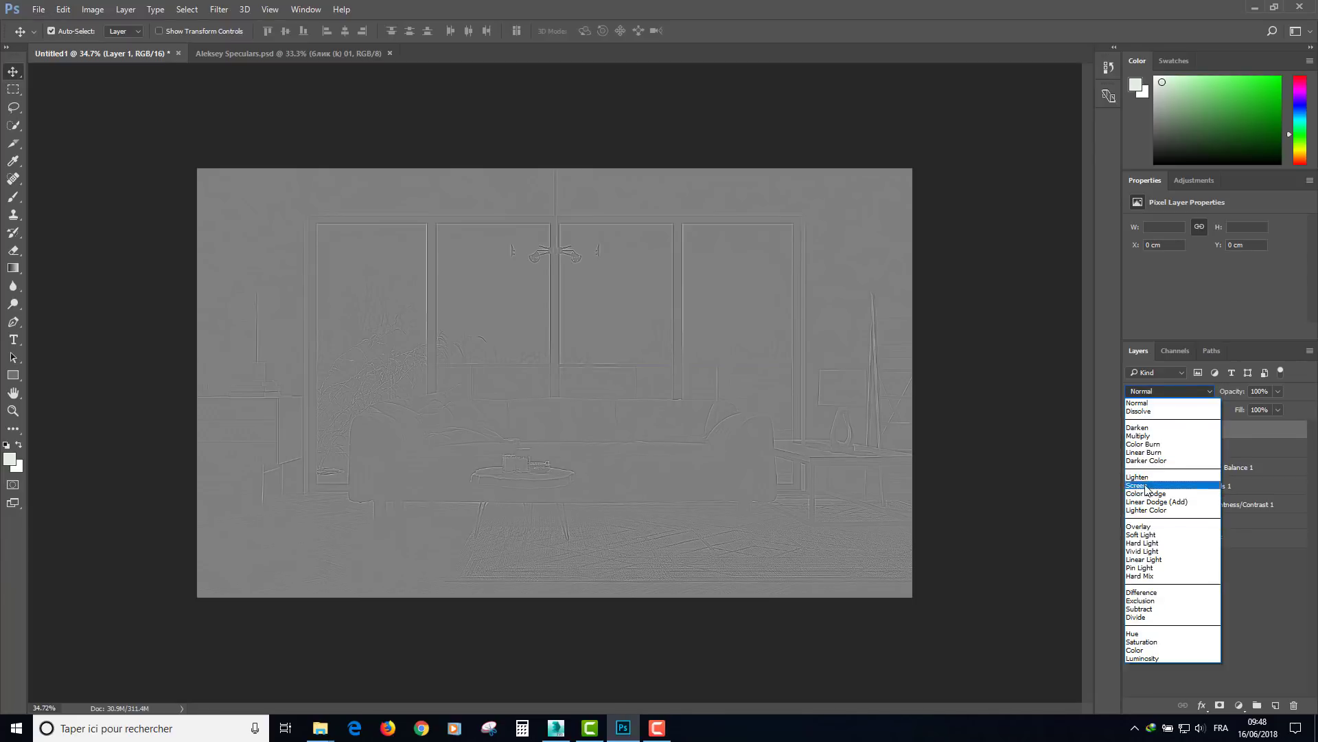
Set Layer 1 to Overlay blending and toggle it to compare the sharpening
{"action": "left_click", "coordinate": [1140, 526]}
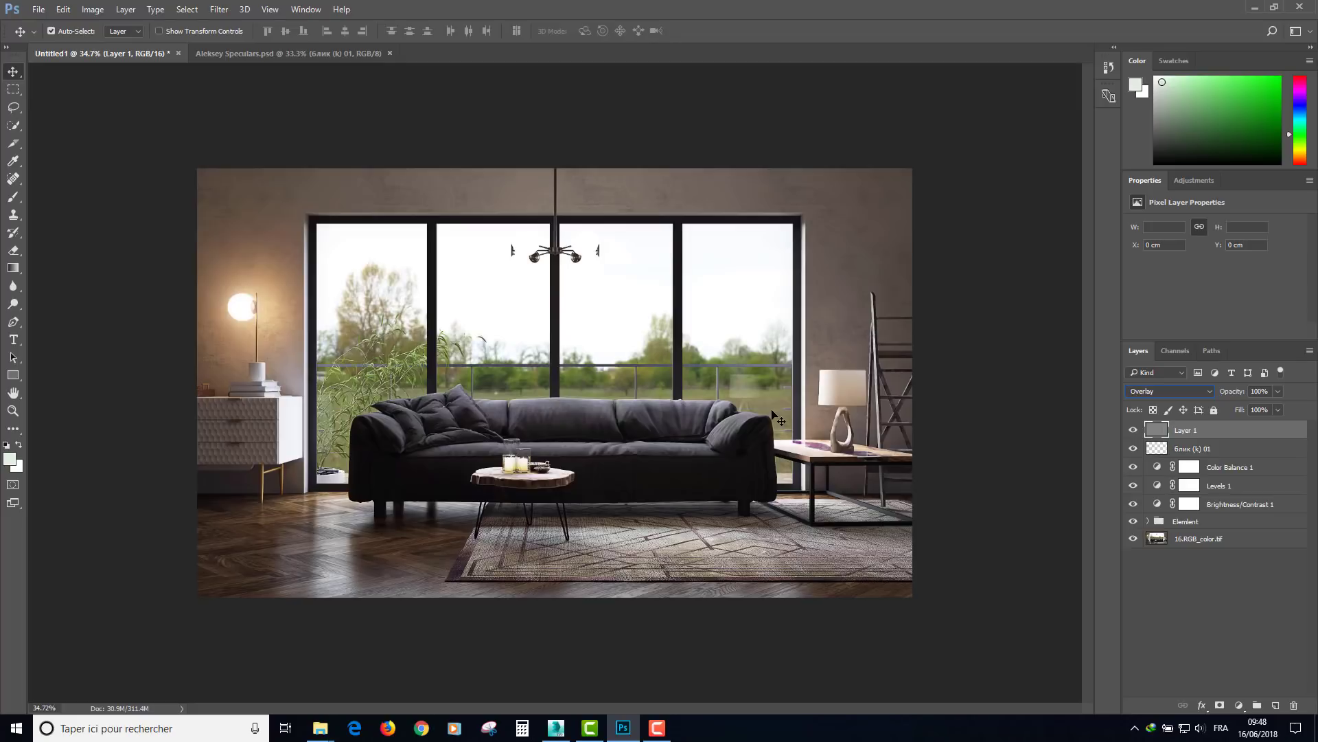
{"action": "scroll", "coordinate": [566, 439], "scroll_direction": "up", "scroll_amount": 1}
{"action": "scroll", "coordinate": [592, 447], "scroll_direction": "up", "scroll_amount": 1}
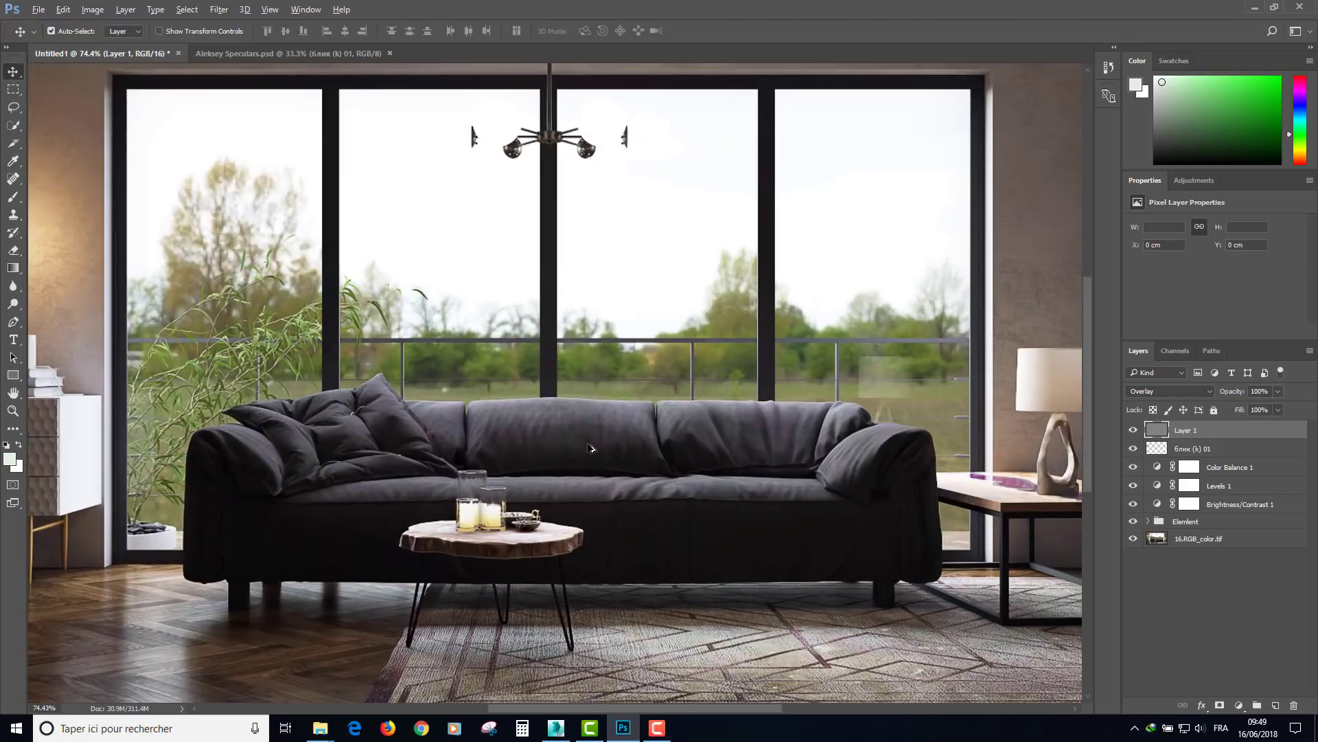
{"action": "scroll", "coordinate": [592, 448], "scroll_direction": "up", "scroll_amount": 1}
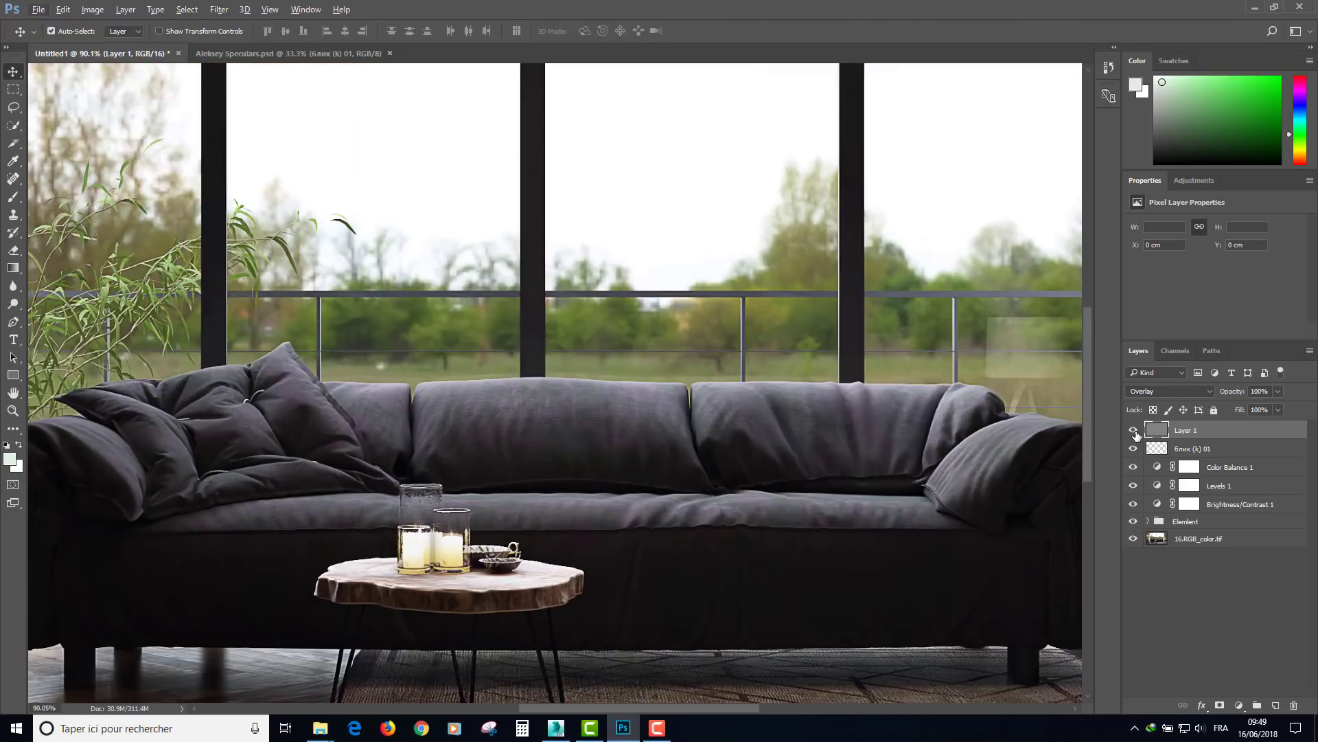
{"action": "left_click", "coordinate": [1133, 431]}
{"action": "left_click", "coordinate": [1135, 432]}
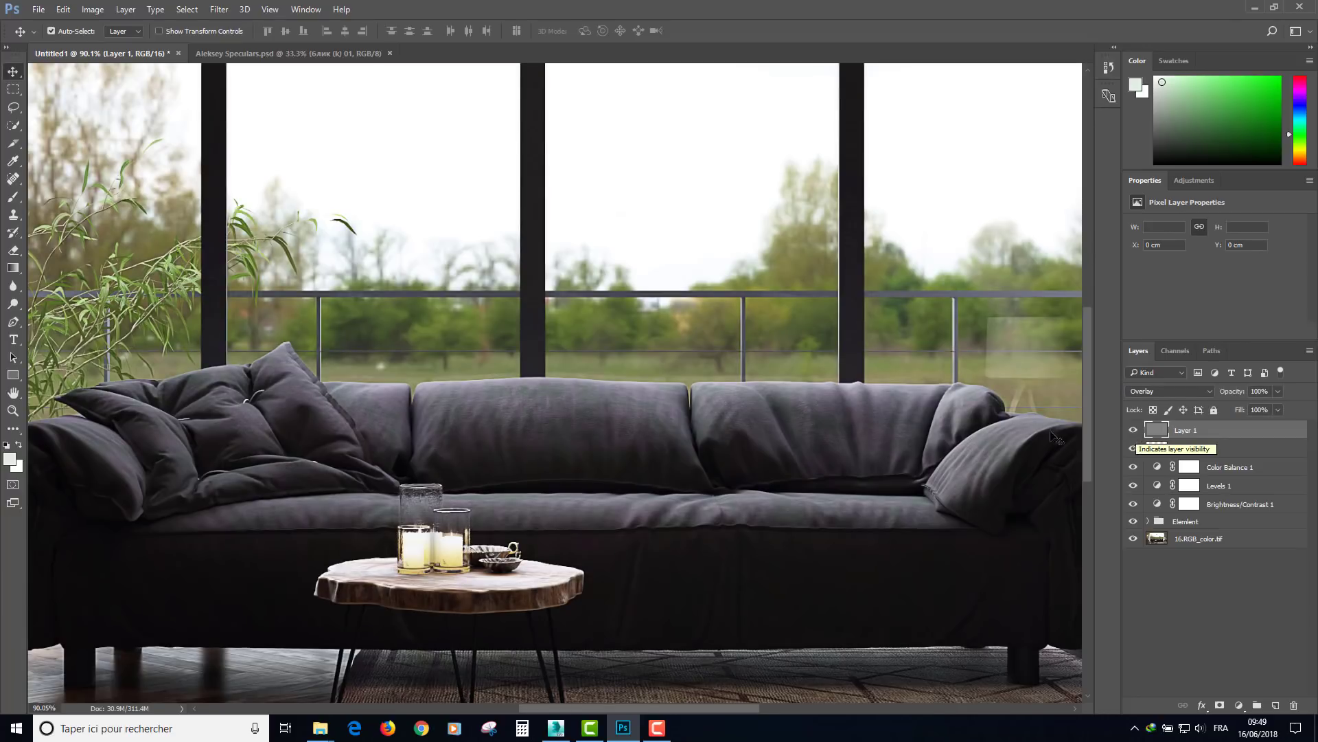
{"action": "scroll", "coordinate": [961, 442], "scroll_direction": "up", "scroll_amount": 5}
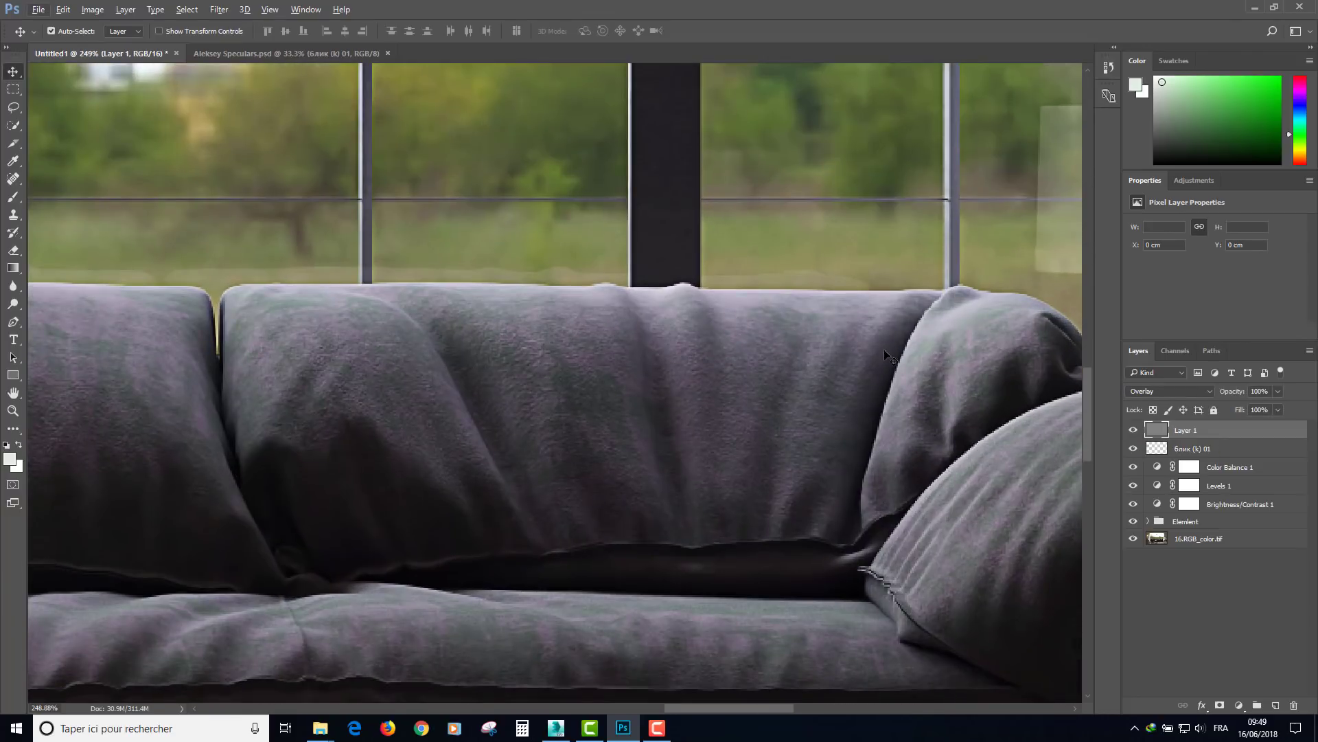
{"action": "scroll", "coordinate": [774, 400], "scroll_direction": "down", "scroll_amount": 2}
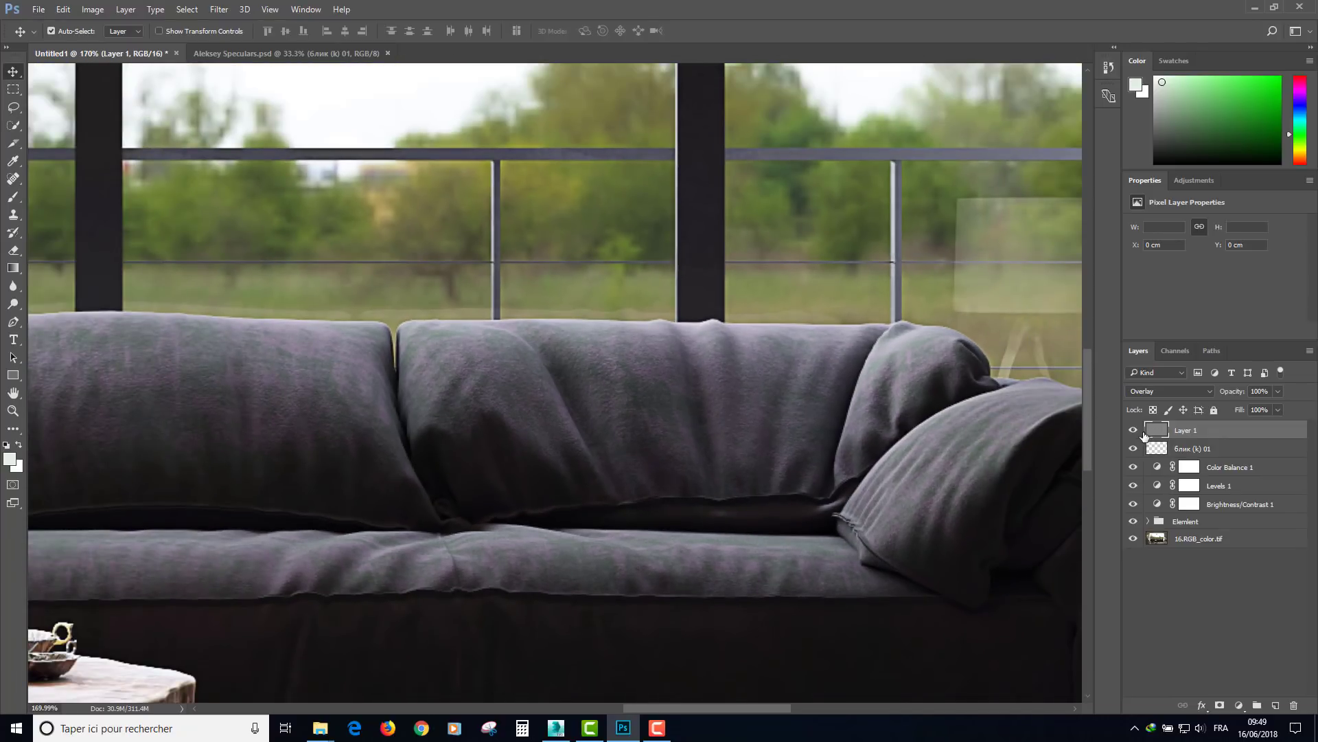
{"action": "left_click", "coordinate": [1134, 431]}
{"action": "left_click", "coordinate": [1134, 431]}
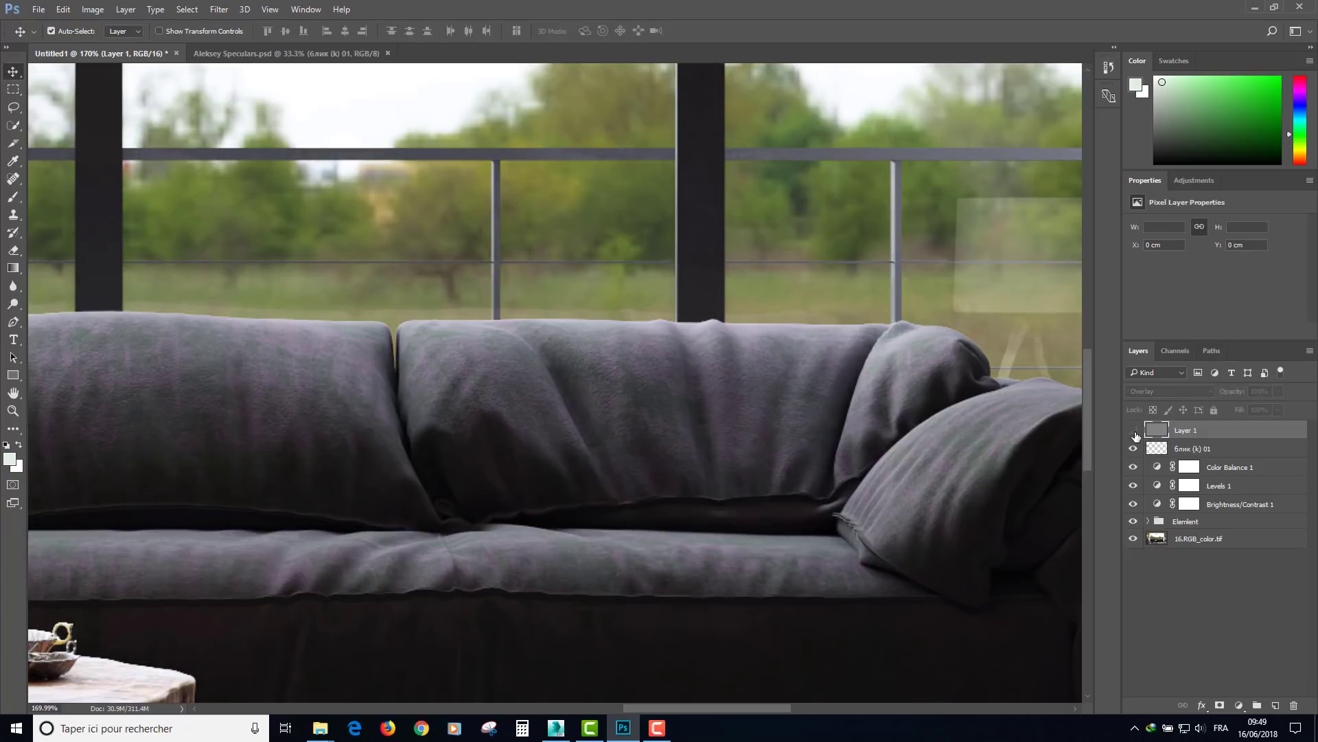
Fit the whole image on screen and compare the sharpened render again
{"action": "left_click", "coordinate": [1133, 430]}
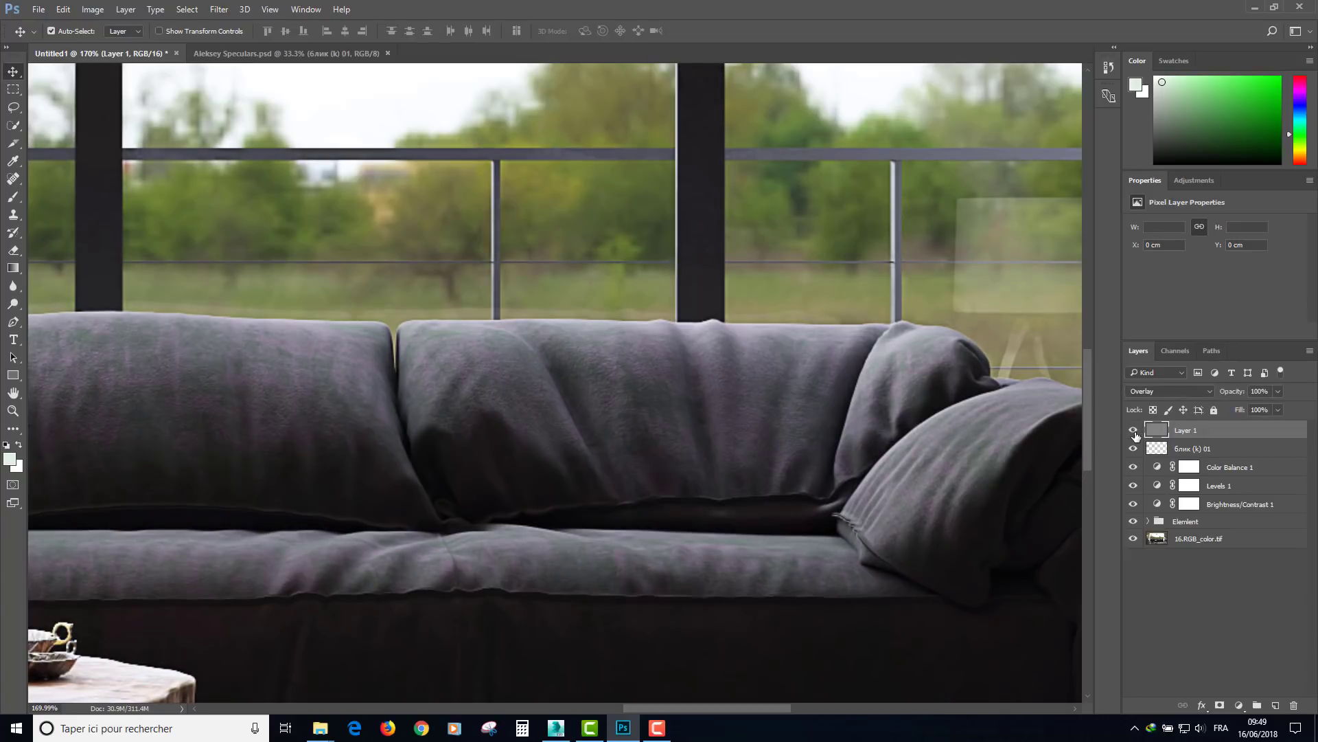
{"action": "left_click", "coordinate": [1133, 431]}
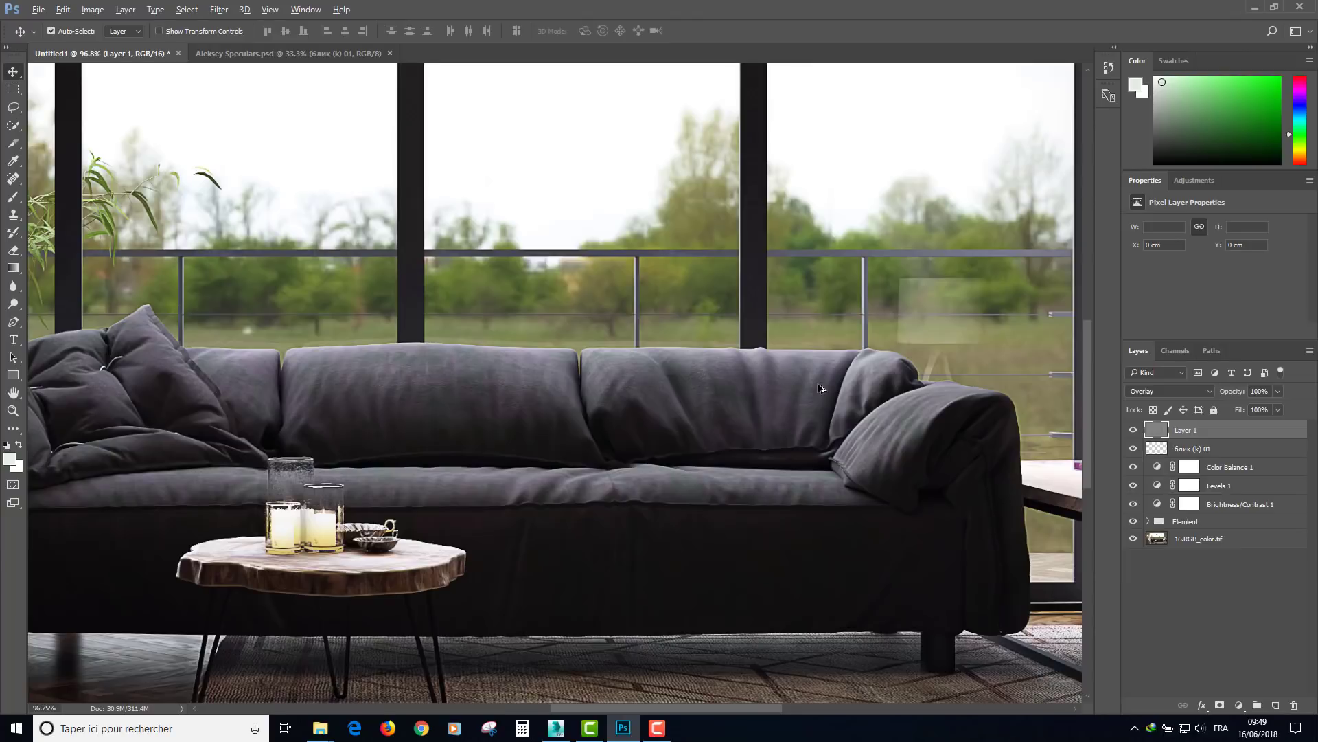
{"action": "scroll", "coordinate": [813, 401], "scroll_direction": "down", "scroll_amount": 3}
{"action": "scroll", "coordinate": [820, 383], "scroll_direction": "down", "scroll_amount": 2}
{"action": "key", "text": "z"}
{"action": "right_click", "coordinate": [713, 311]}
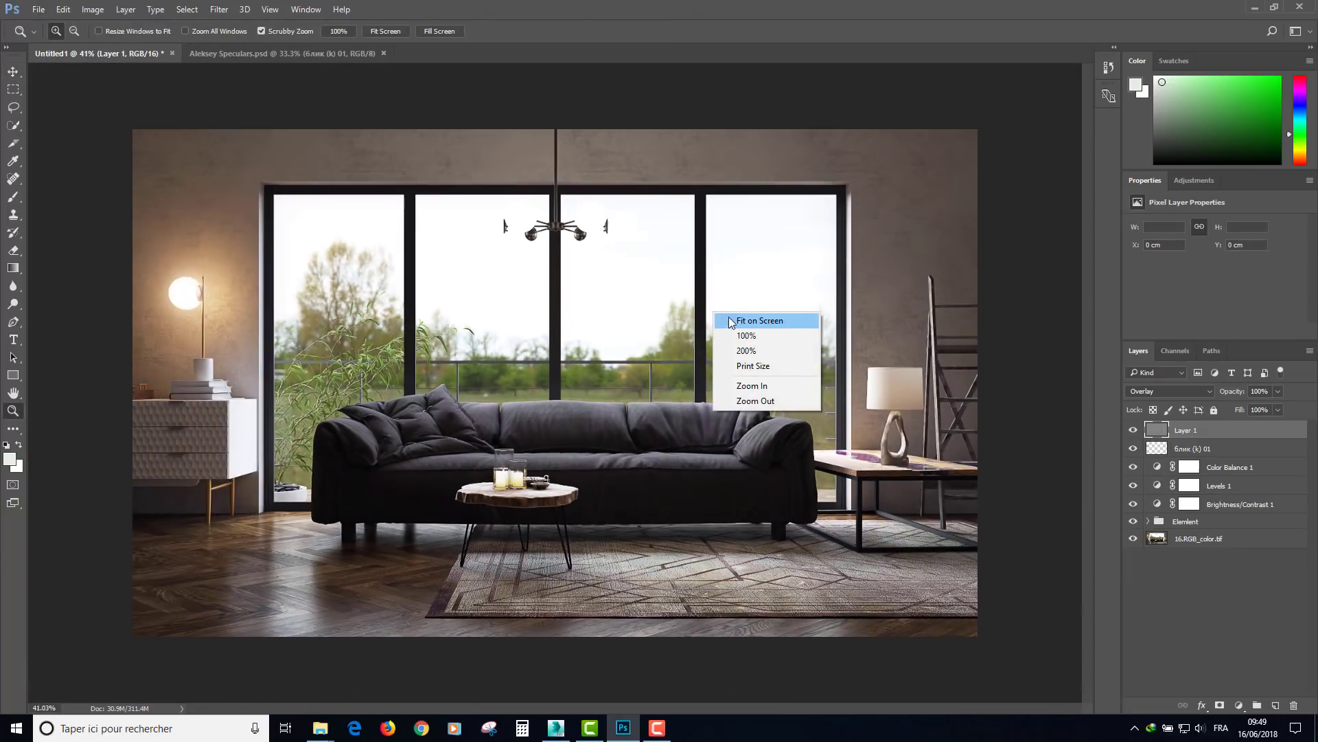
{"action": "left_click", "coordinate": [743, 319]}
{"action": "key", "text": "v"}
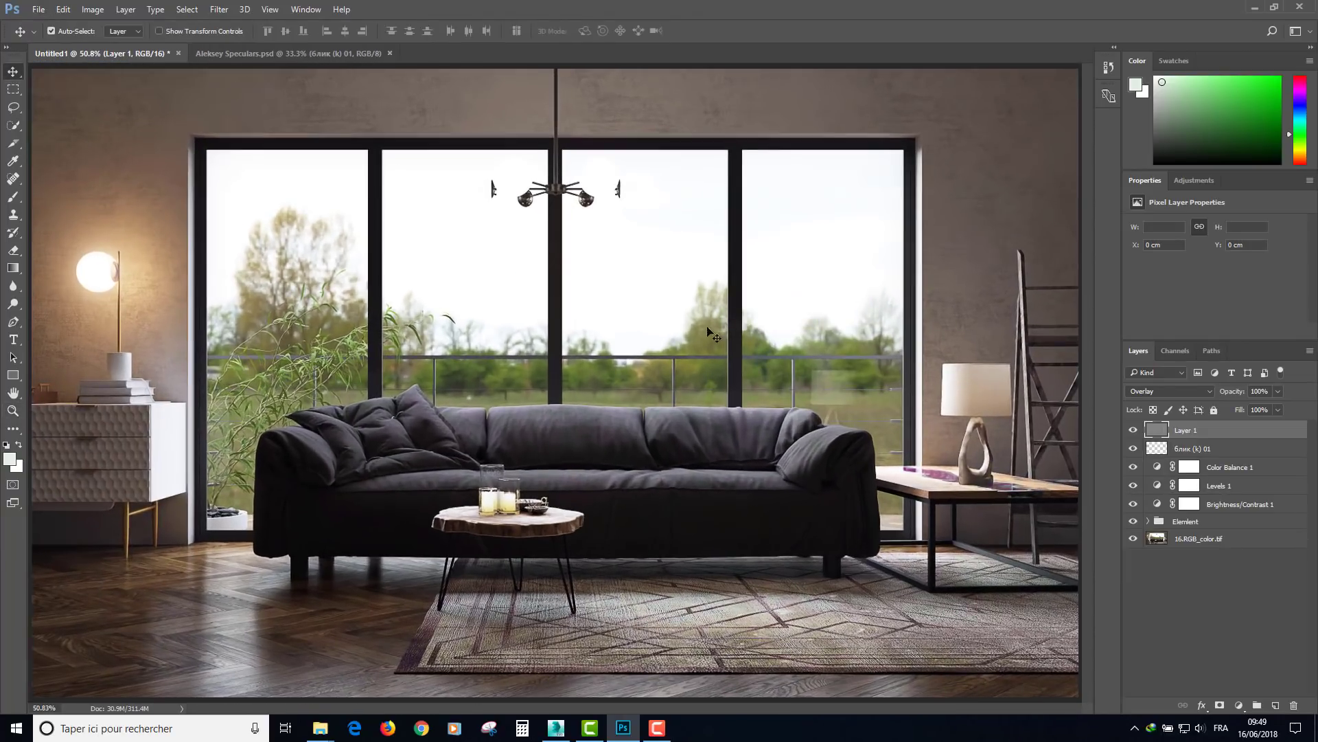
{"action": "left_click", "coordinate": [1133, 431]}
Duplicate the high-pass Layer 1 and set the copy to 50% opacity
{"action": "right_click", "coordinate": [1185, 430]}
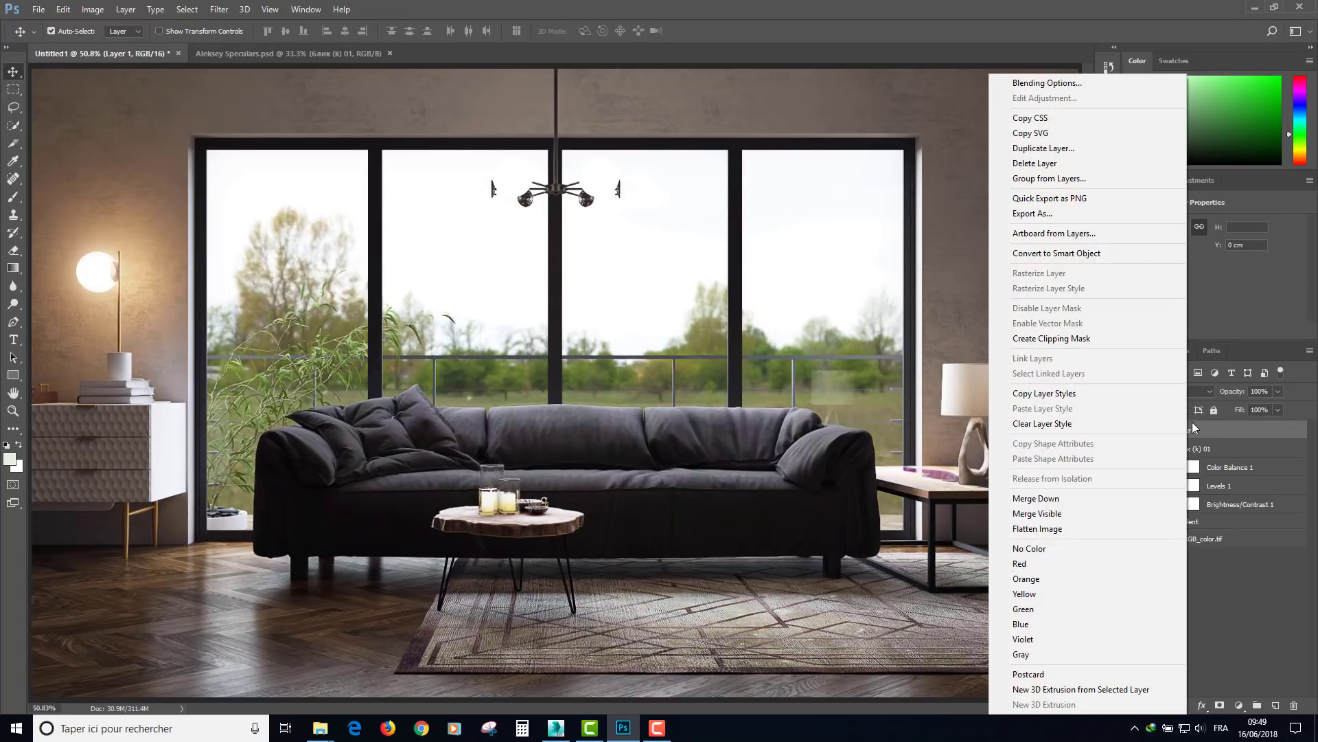
{"action": "left_click", "coordinate": [1237, 584]}
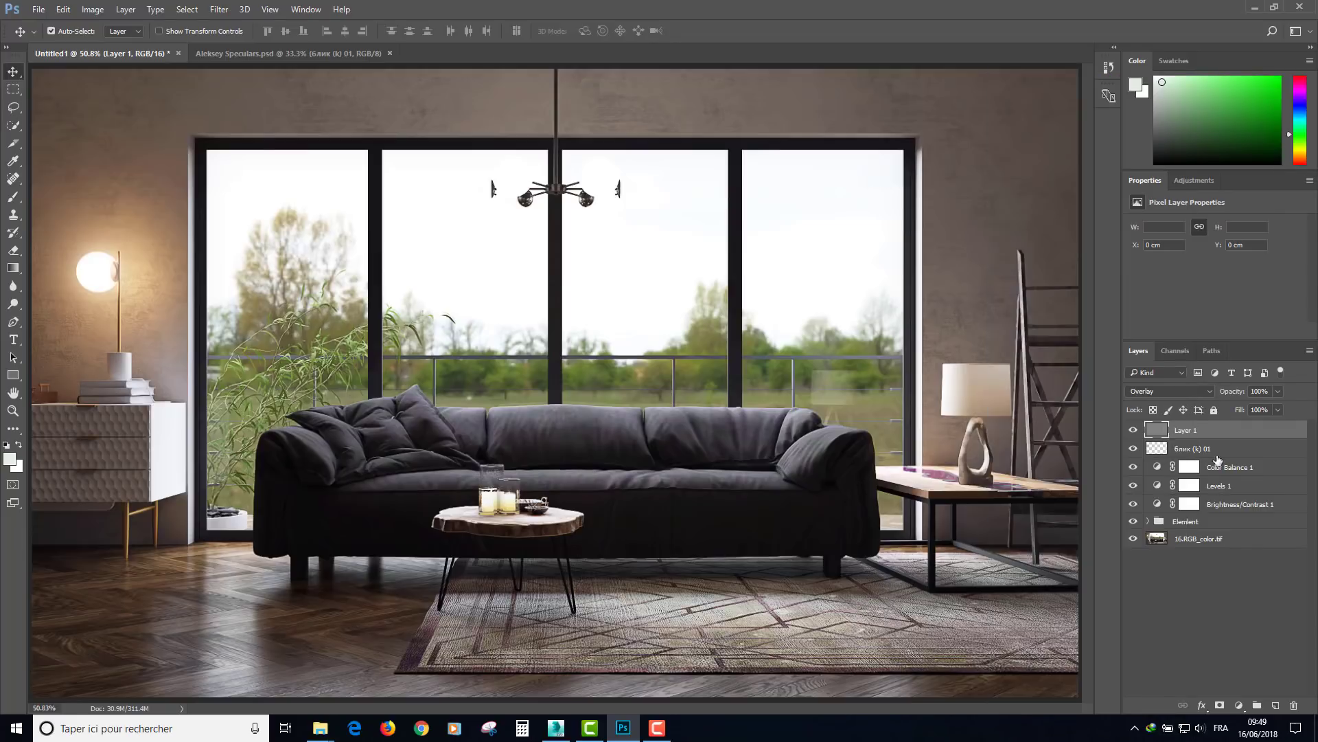
{"action": "key", "text": "ctrl+j"}
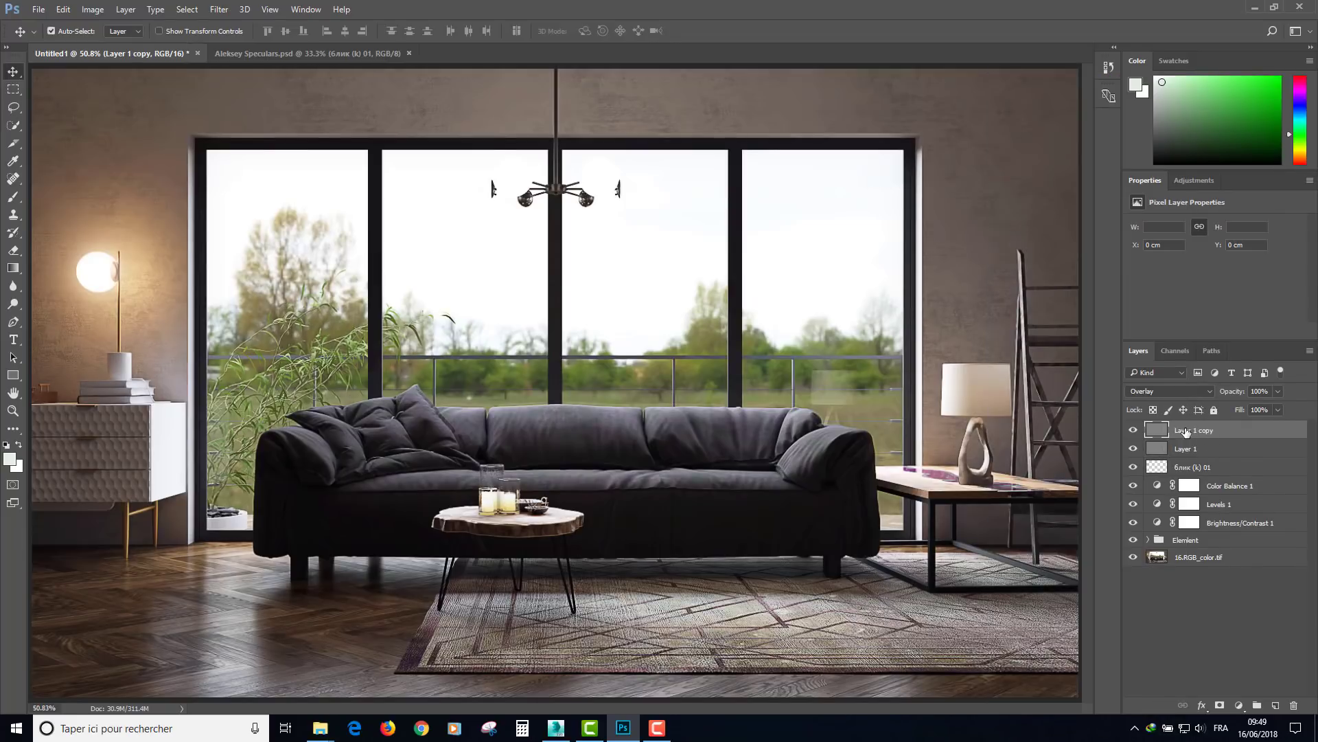
{"action": "left_click_drag", "start_coordinate": [1246, 398], "coordinate": [1212, 398]}
{"action": "left_click", "coordinate": [1133, 430]}
{"action": "left_click", "coordinate": [1133, 430]}
Stamp all visible layers into a new merged Layer 2 and fit the image on screen
{"action": "key", "text": "ctrl"}
{"action": "key", "text": "ctrl+shift+alt+e"}
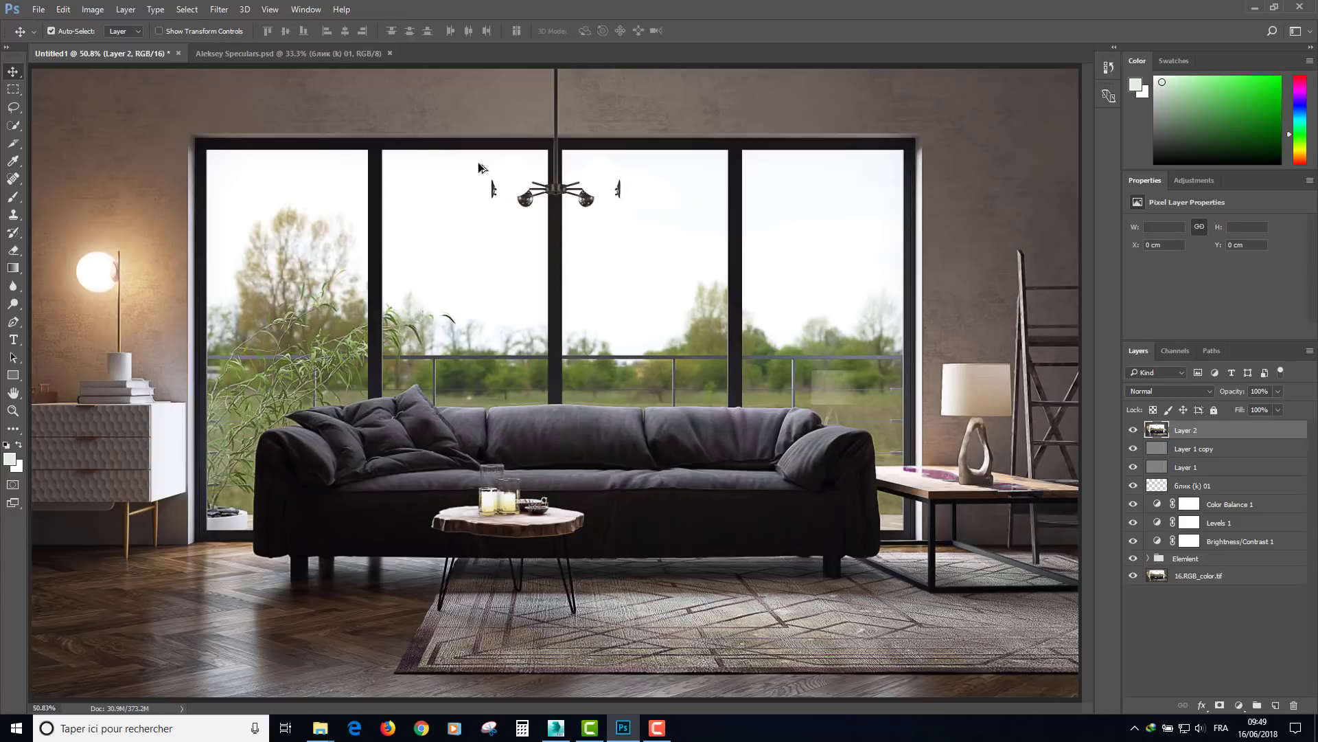
{"action": "scroll", "coordinate": [479, 162], "scroll_direction": "down", "scroll_amount": 2}
{"action": "scroll", "coordinate": [479, 164], "scroll_direction": "down", "scroll_amount": 1}
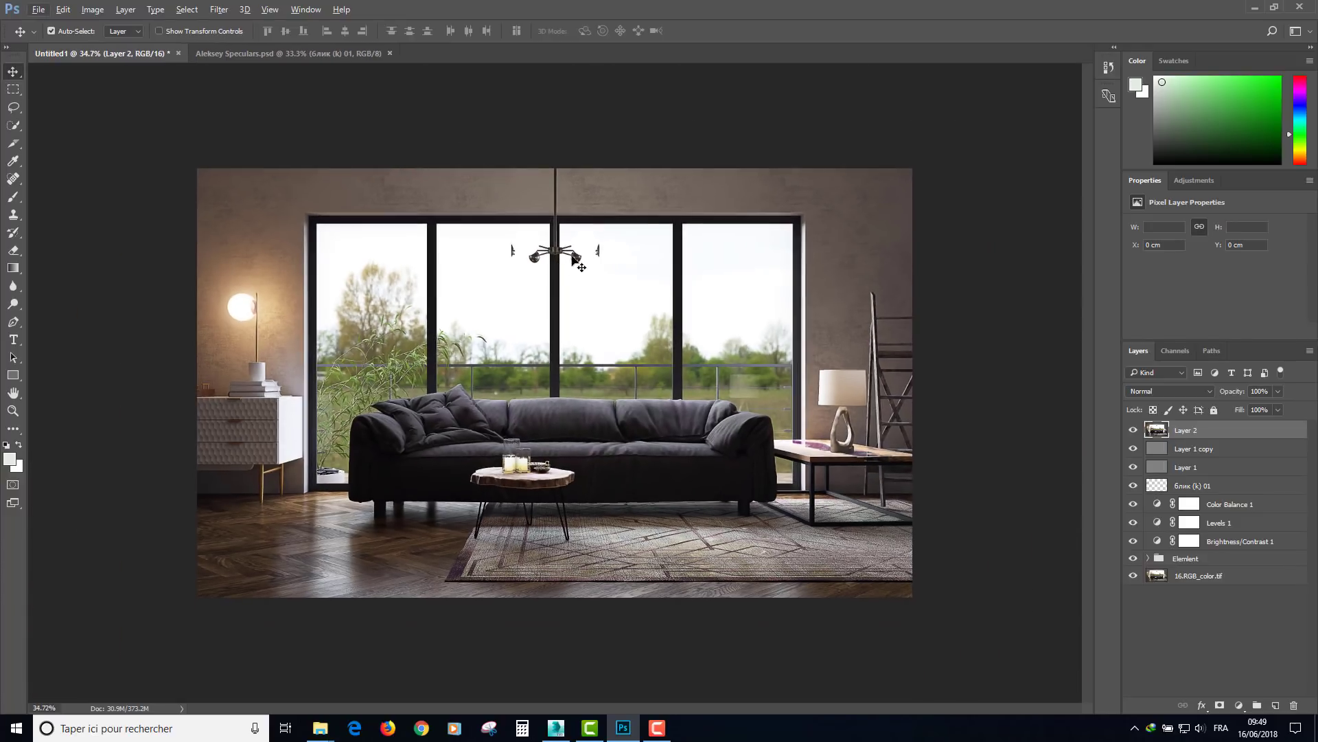
{"action": "key", "text": "z"}
{"action": "right_click", "coordinate": [528, 274]}
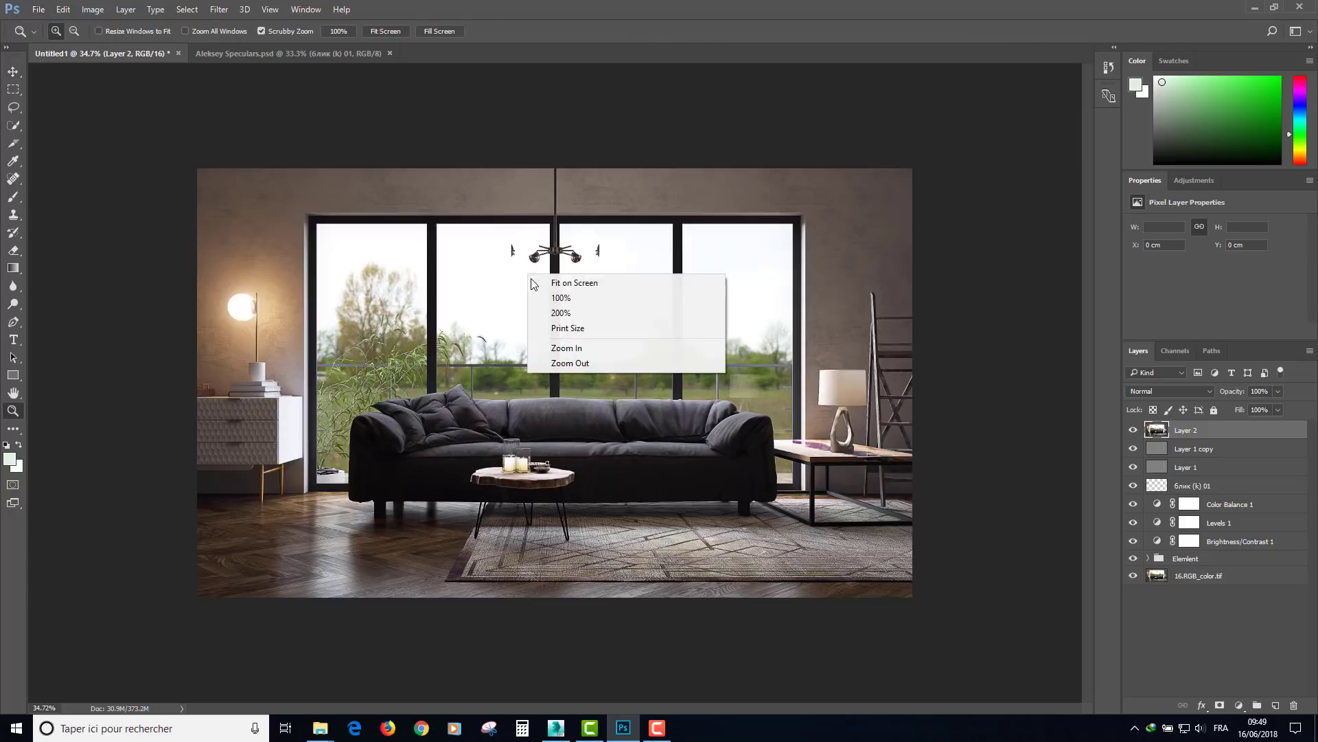
{"action": "left_click", "coordinate": [559, 283]}
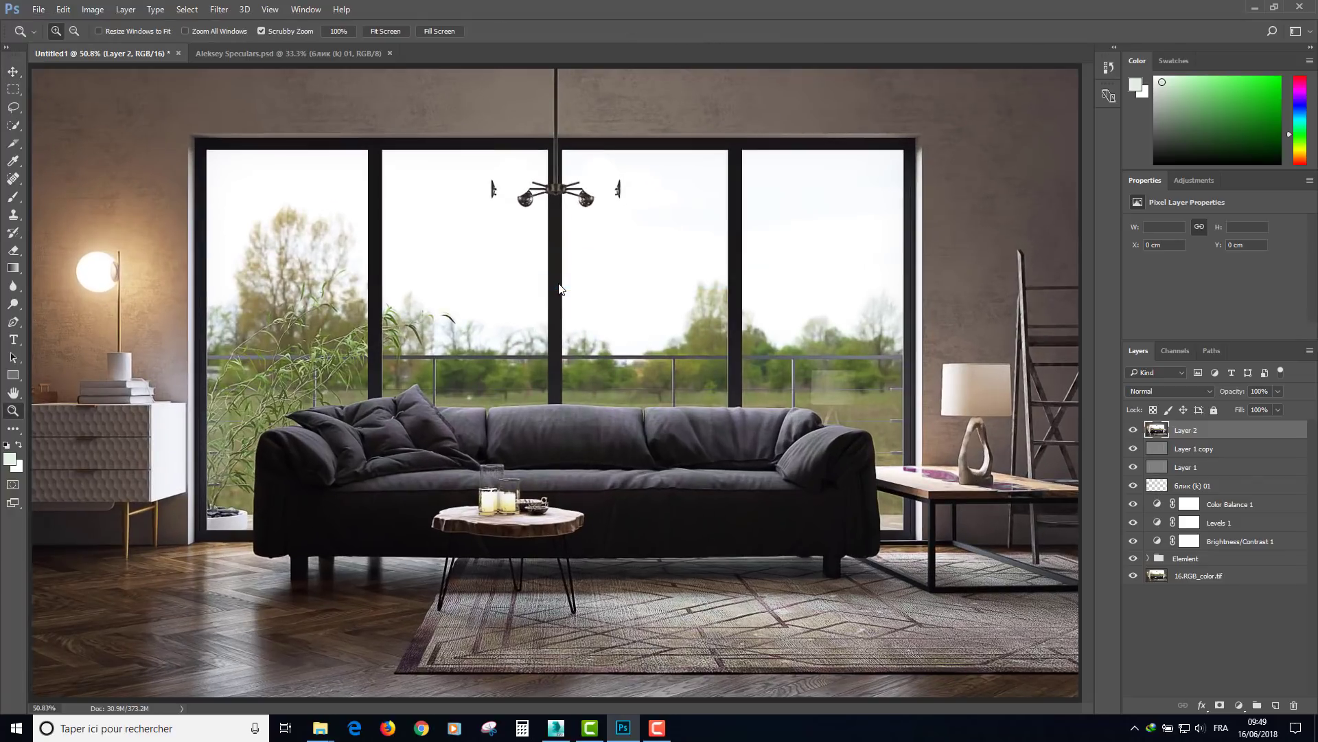